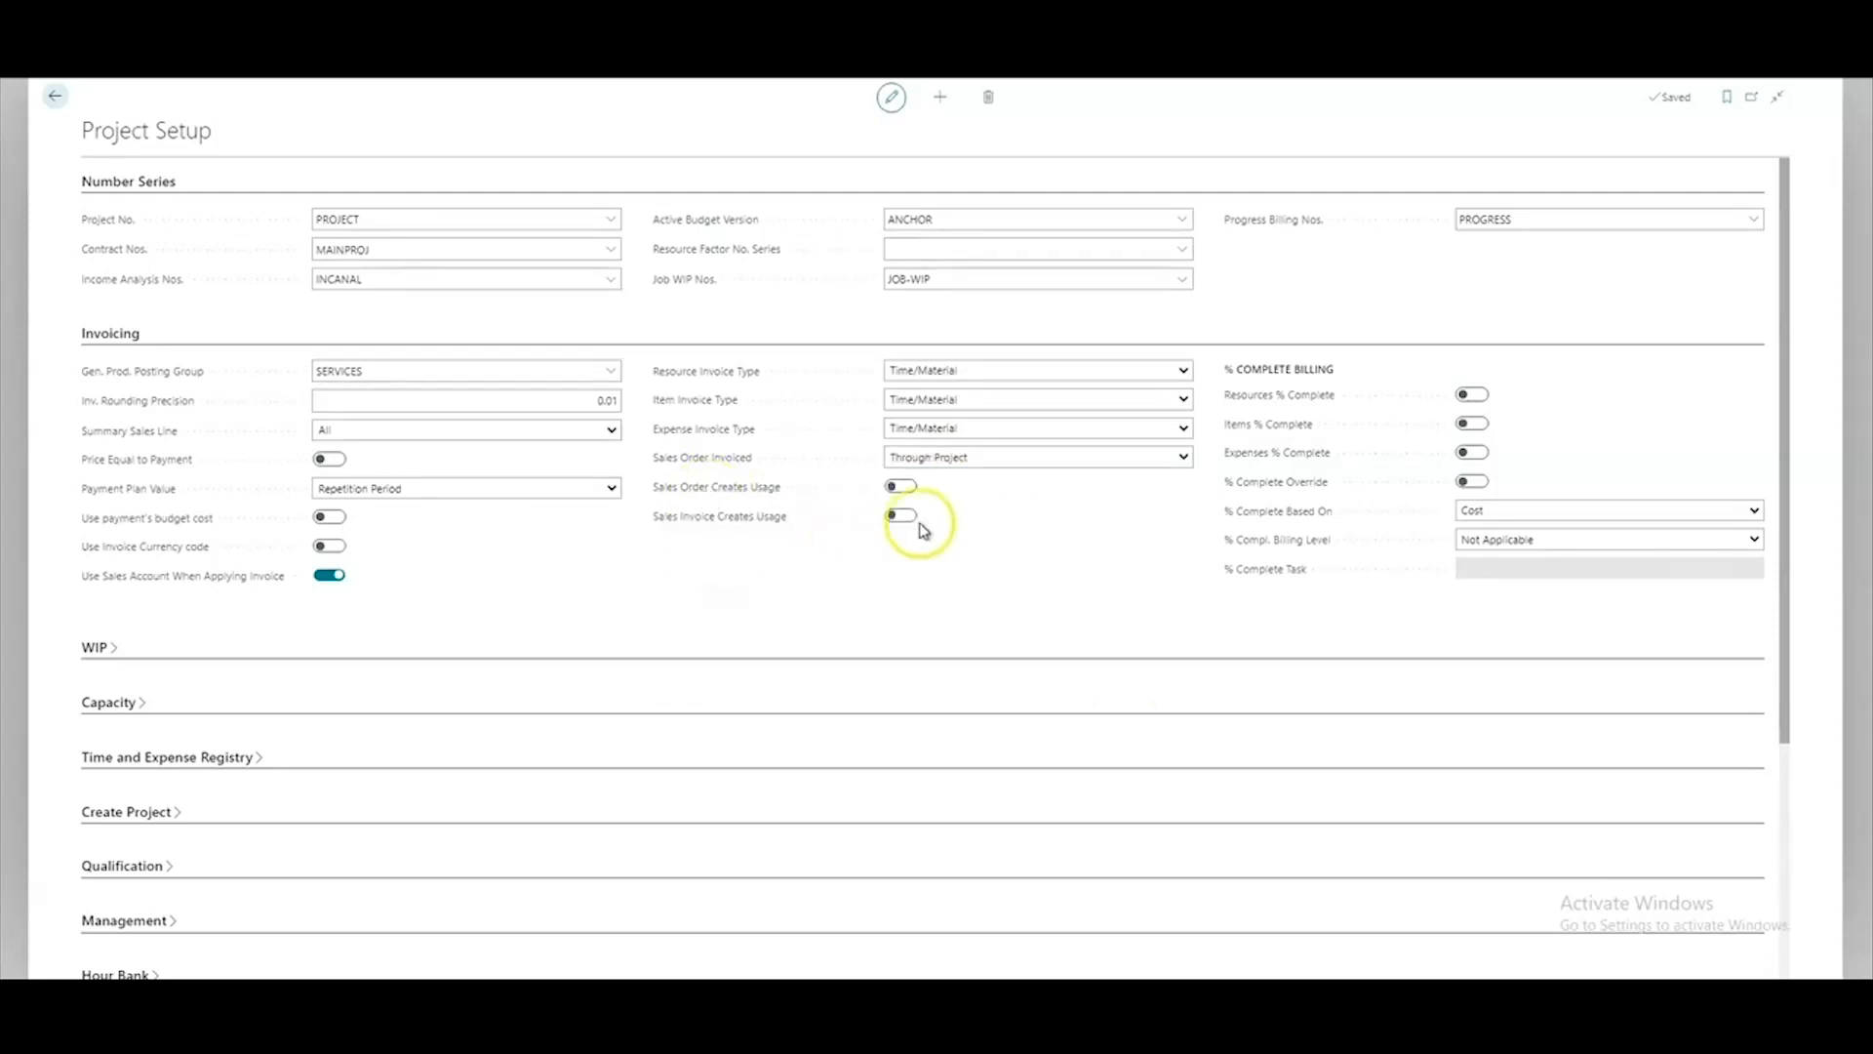
In the project setup's invoicing settings, turn on Sales Order Creates Usage and Sales Invoice Creates Usage
click(903, 487)
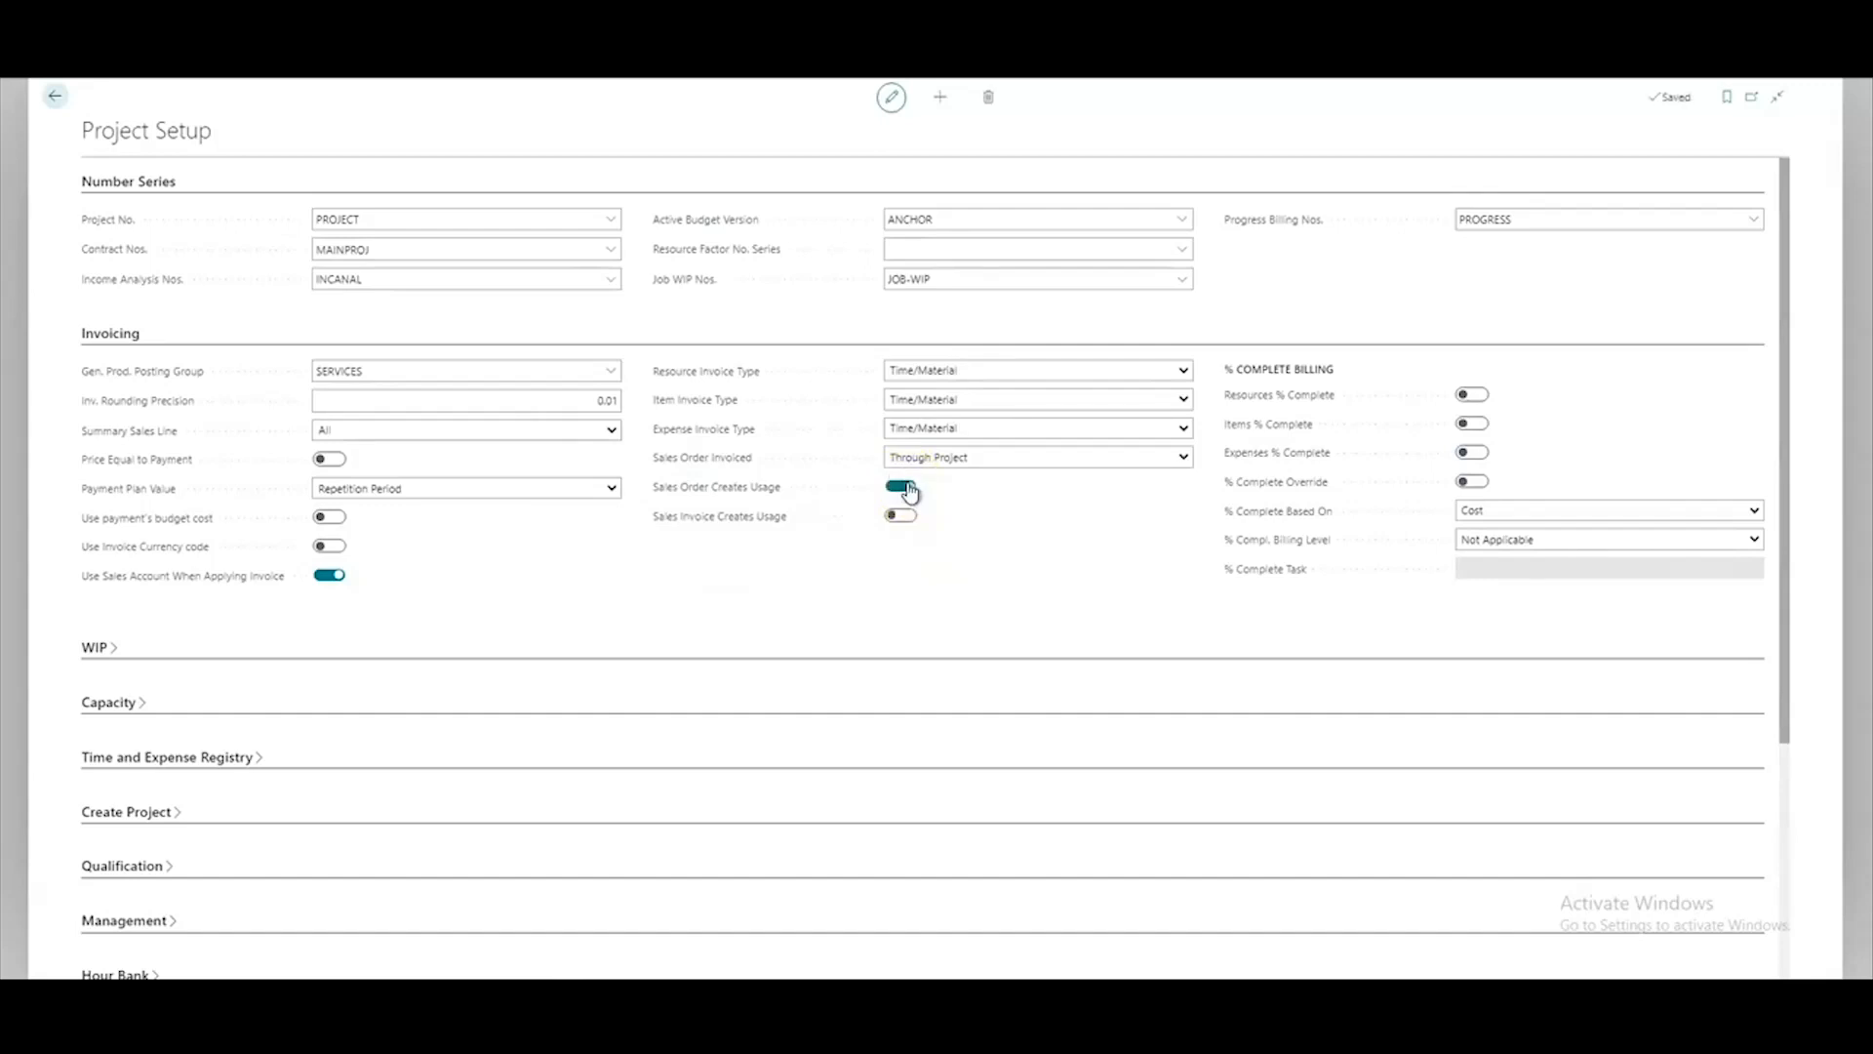
click(713, 522)
click(911, 519)
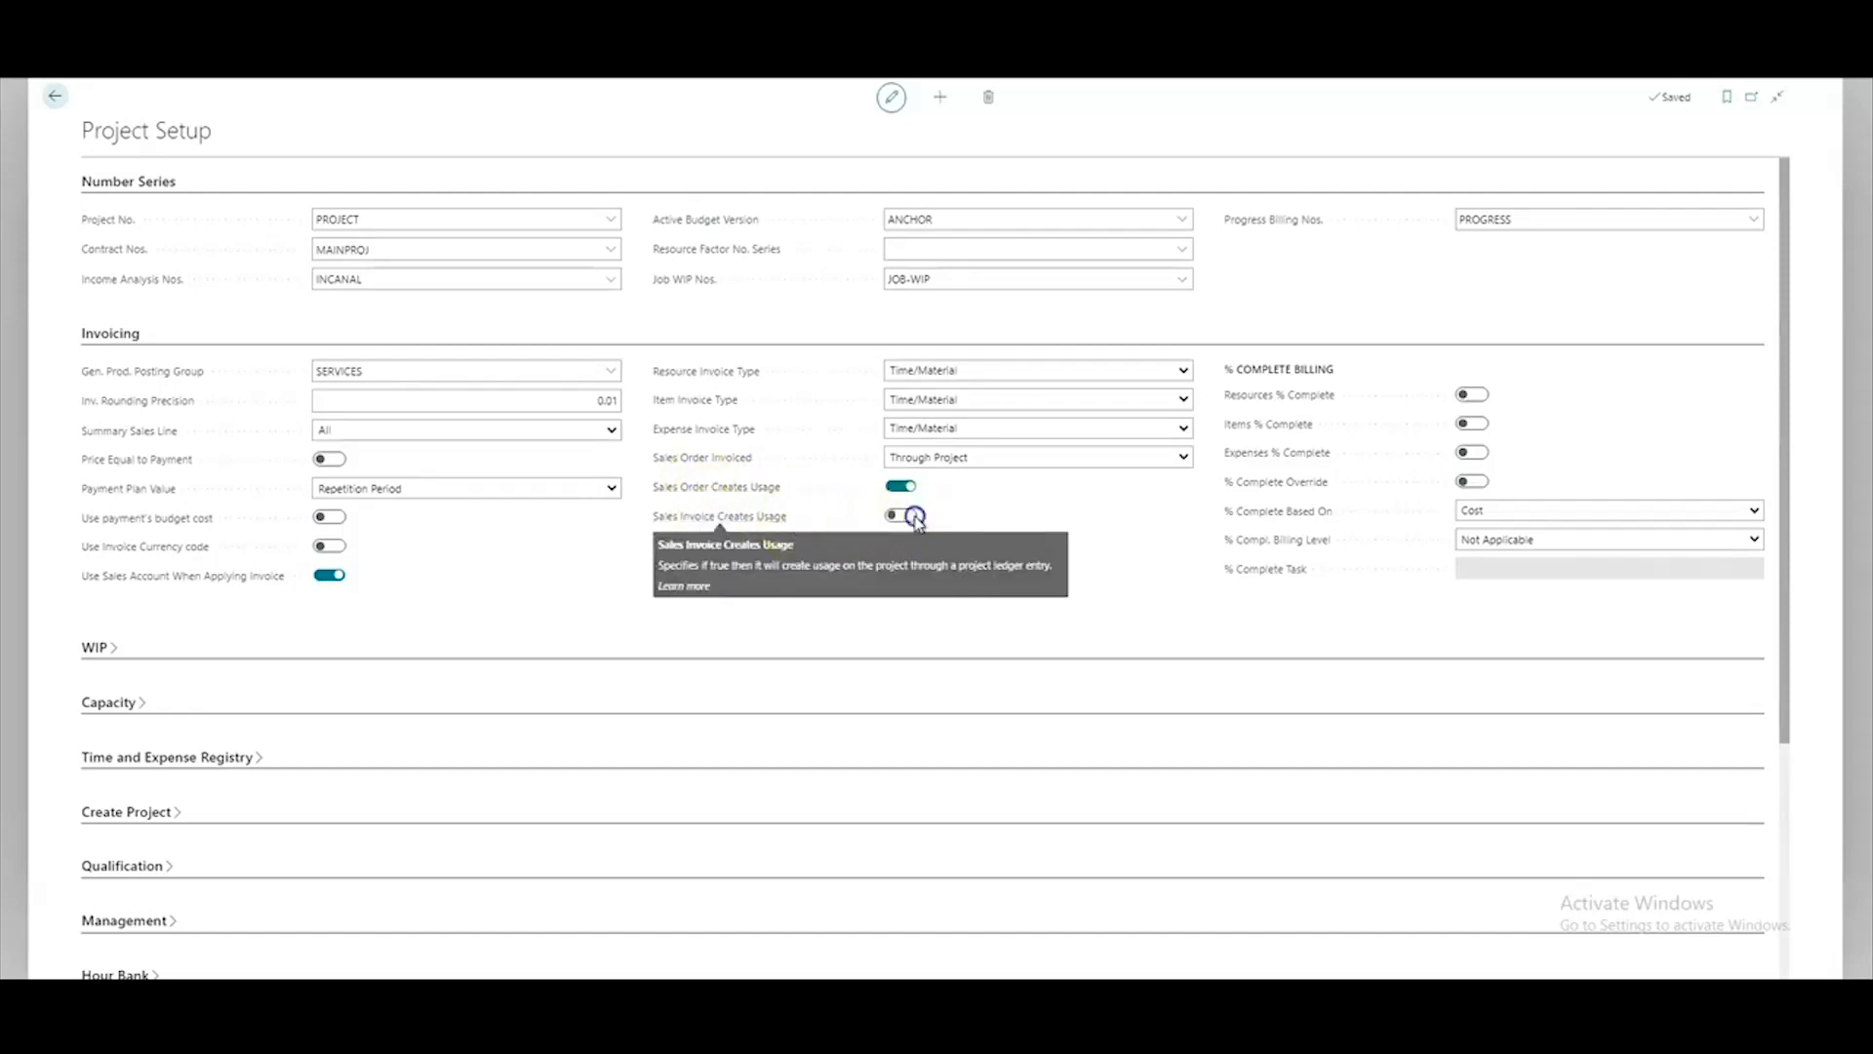
click(906, 524)
click(742, 522)
Switch Sales Order Invoiced in the project setup to At Shipment and back to Through Project
click(936, 458)
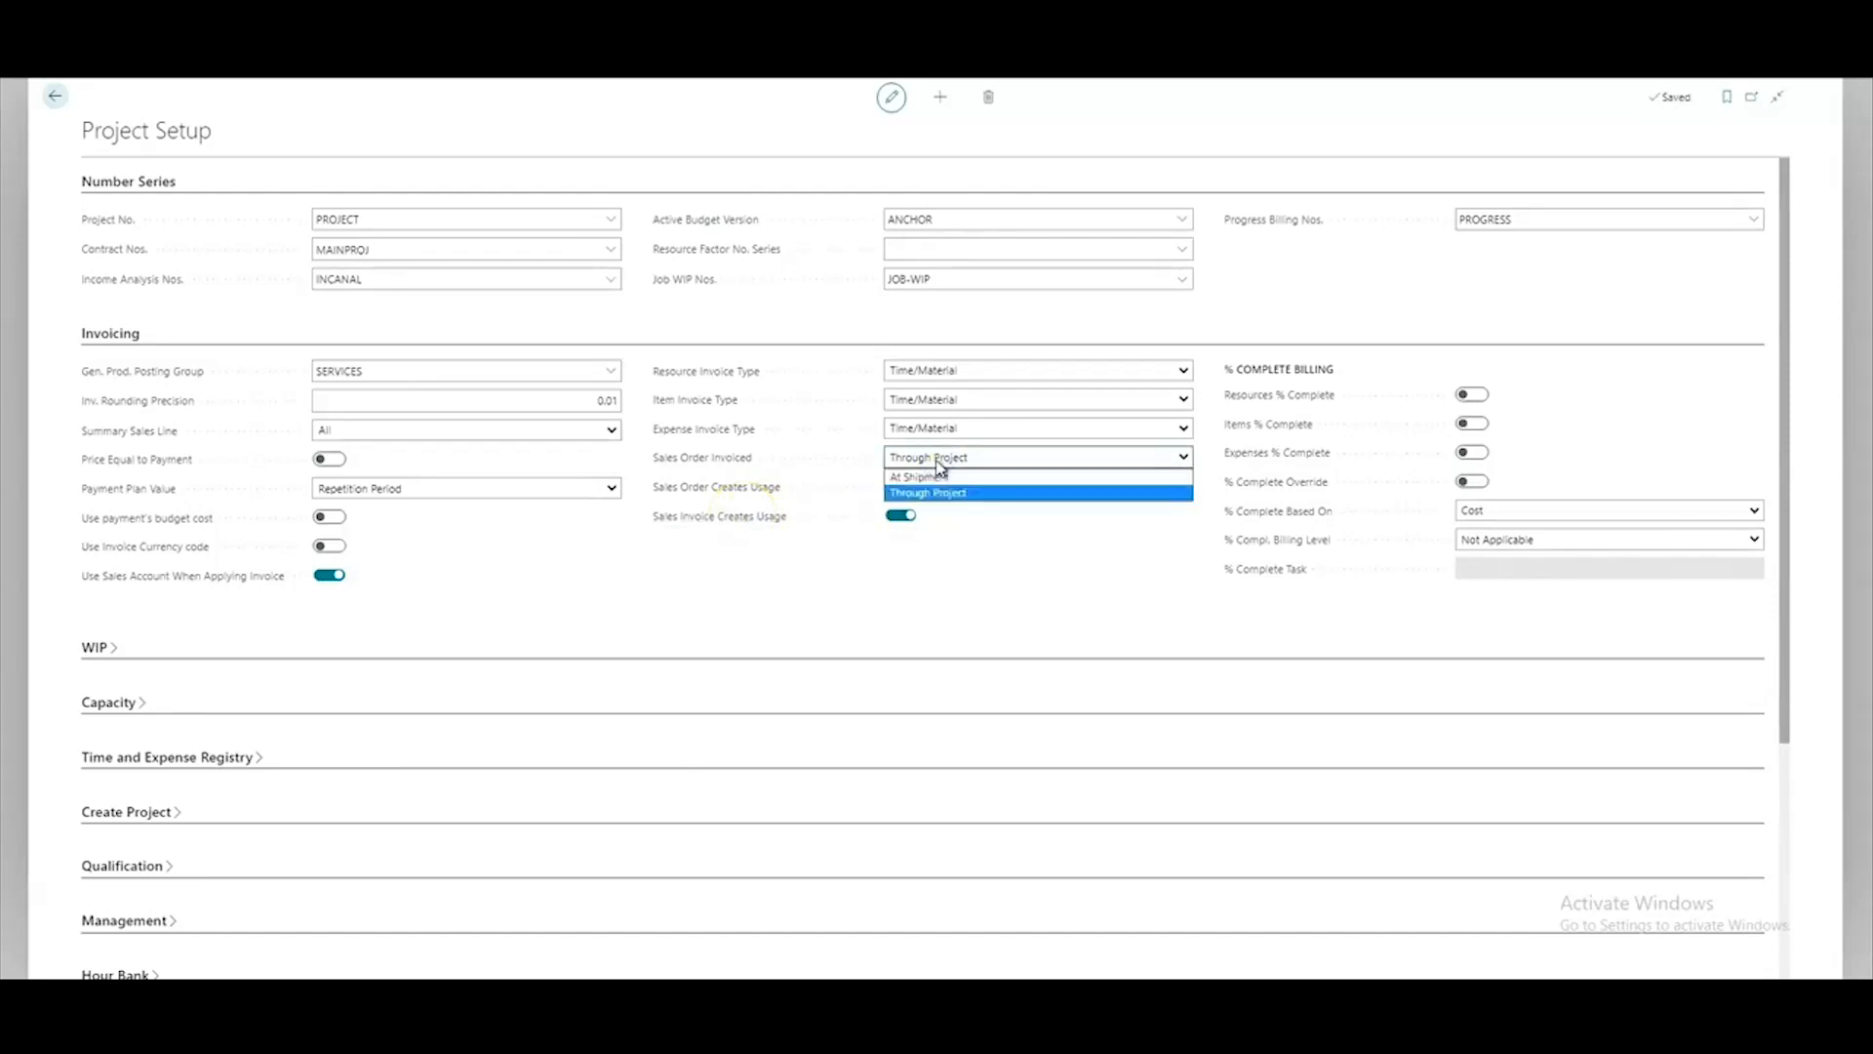
click(958, 477)
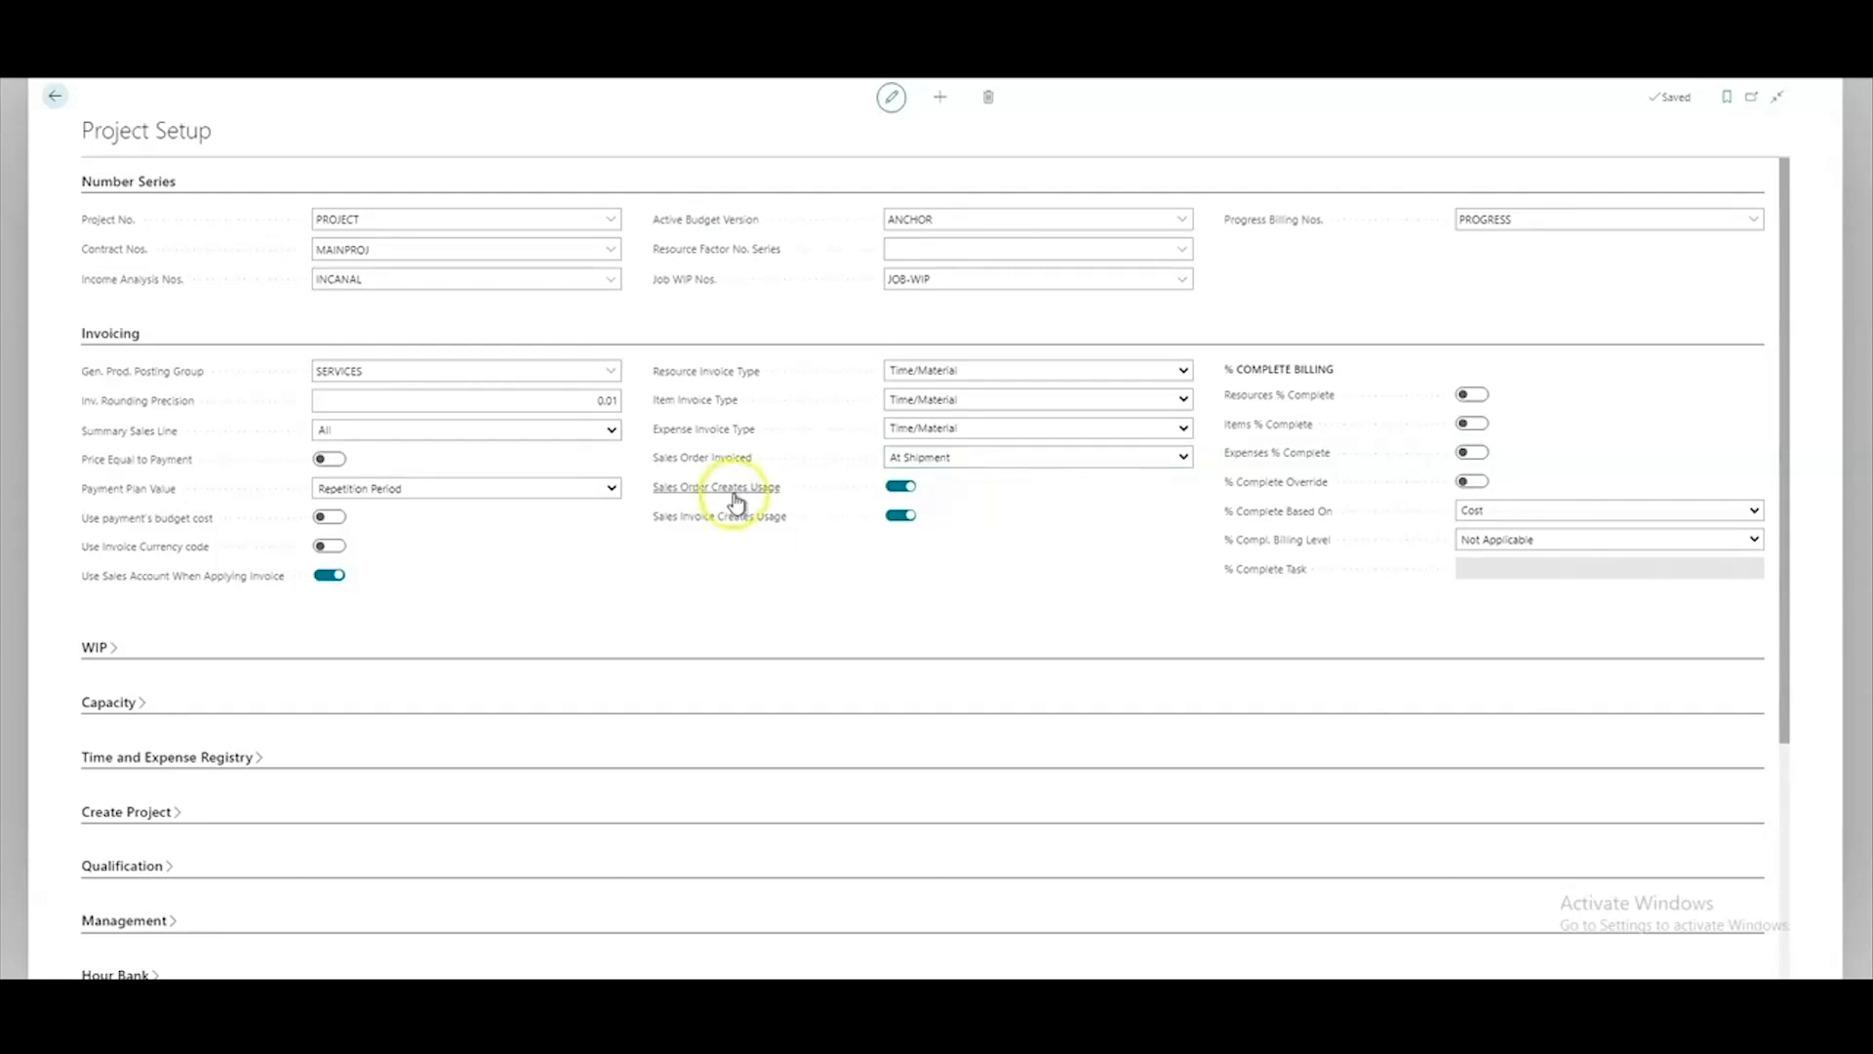
mouse_move(736, 503)
click(960, 457)
click(960, 494)
Set Sales Order Invoiced to At Shipment in the project setup and return to the home page
click(939, 458)
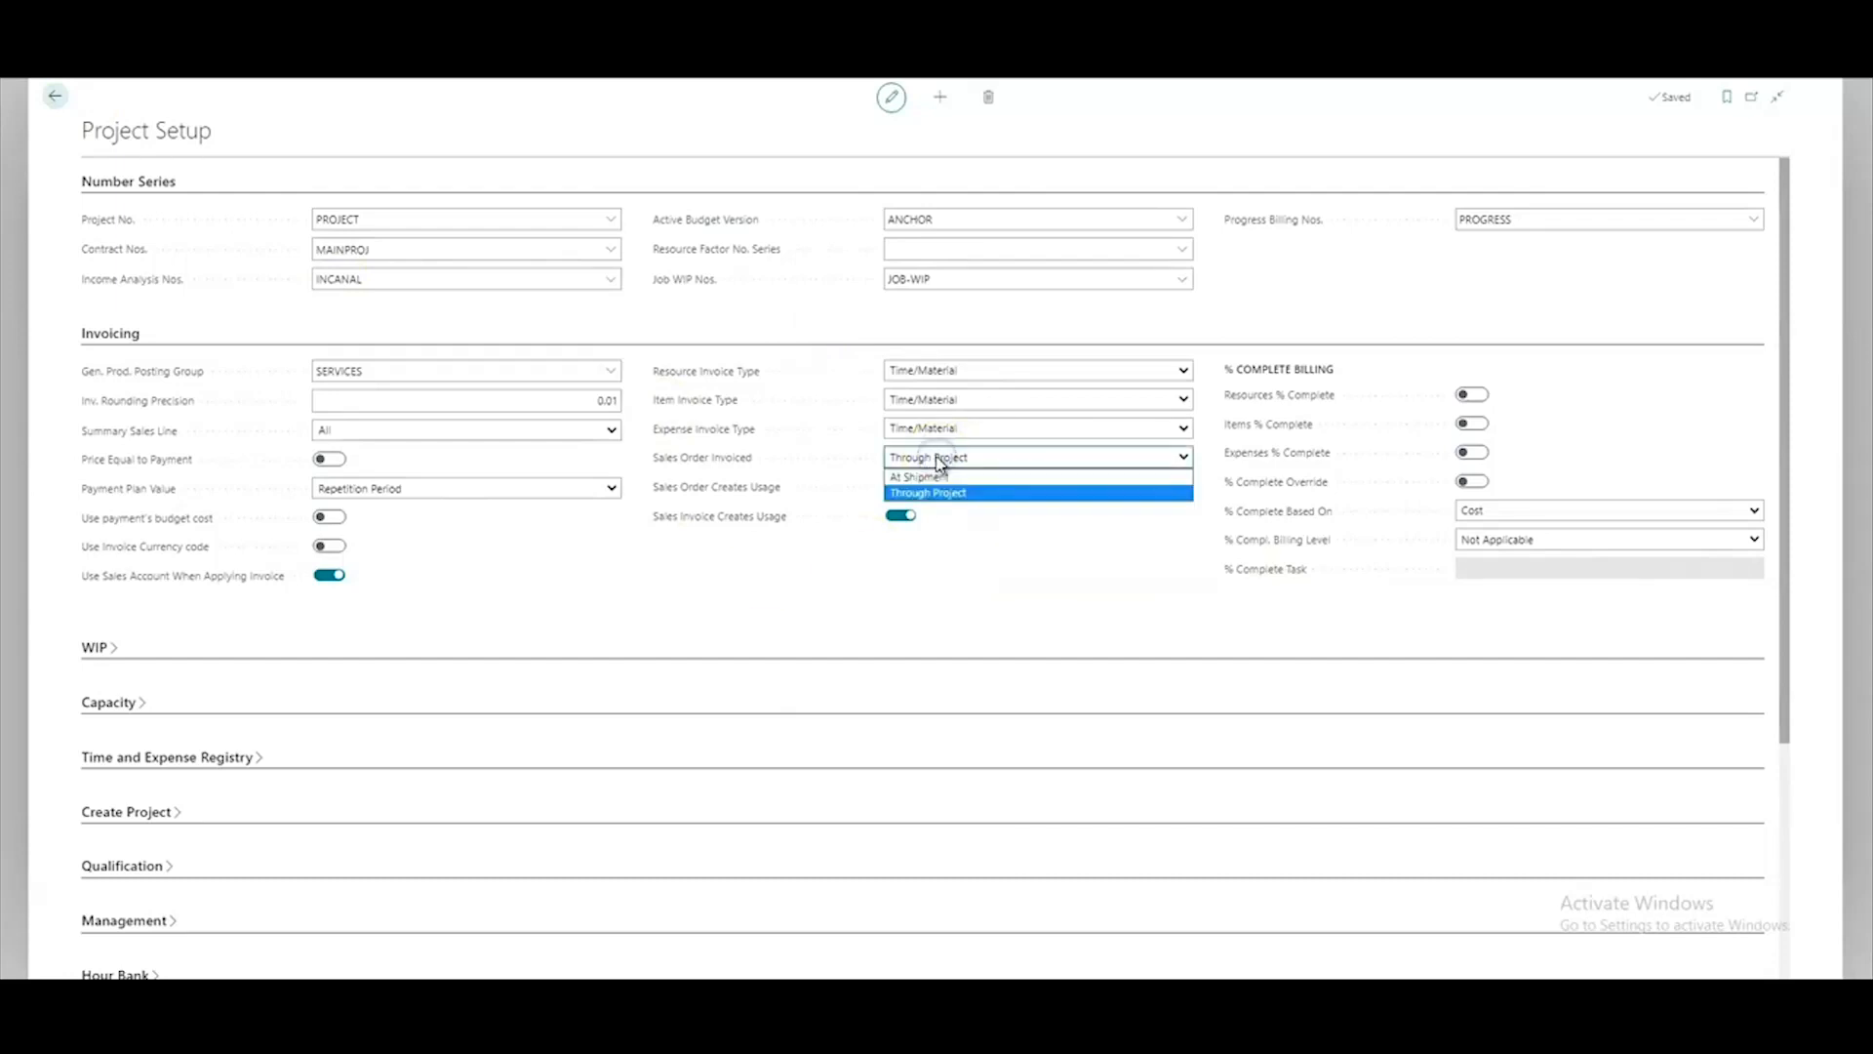
click(934, 476)
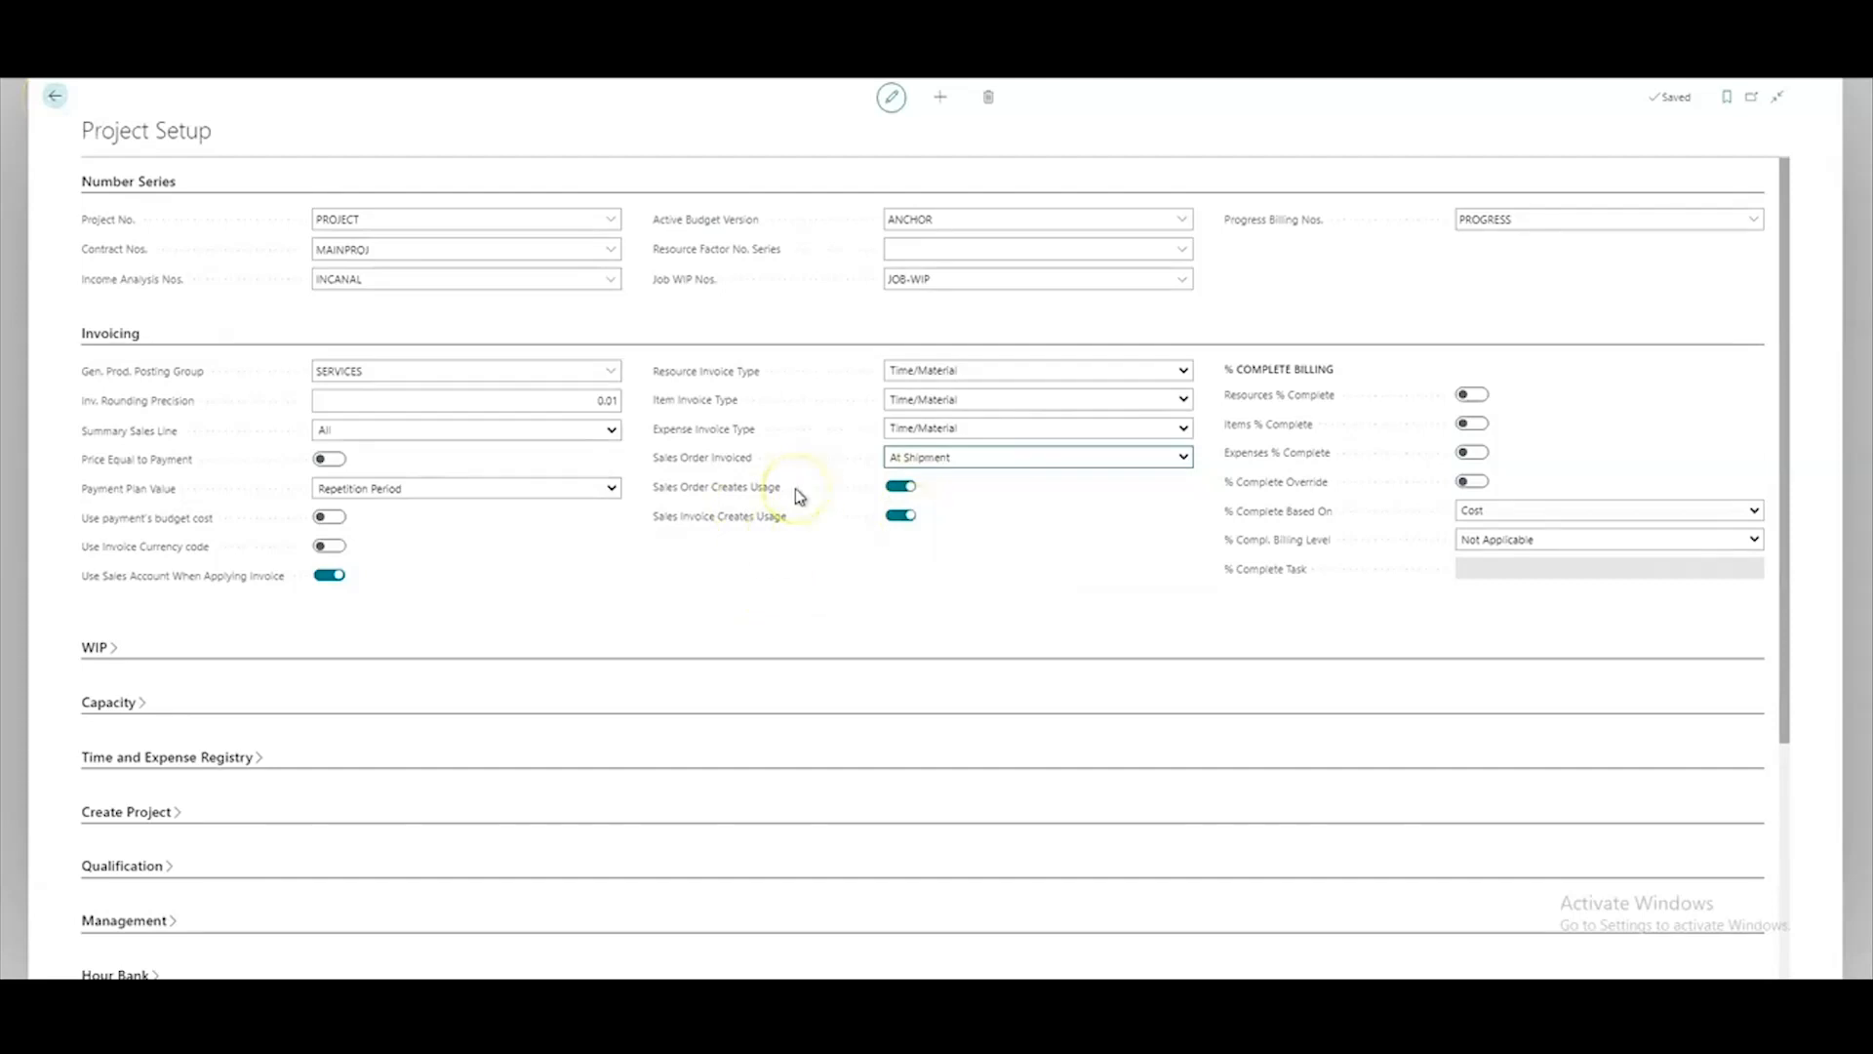
click(776, 569)
click(775, 566)
click(55, 99)
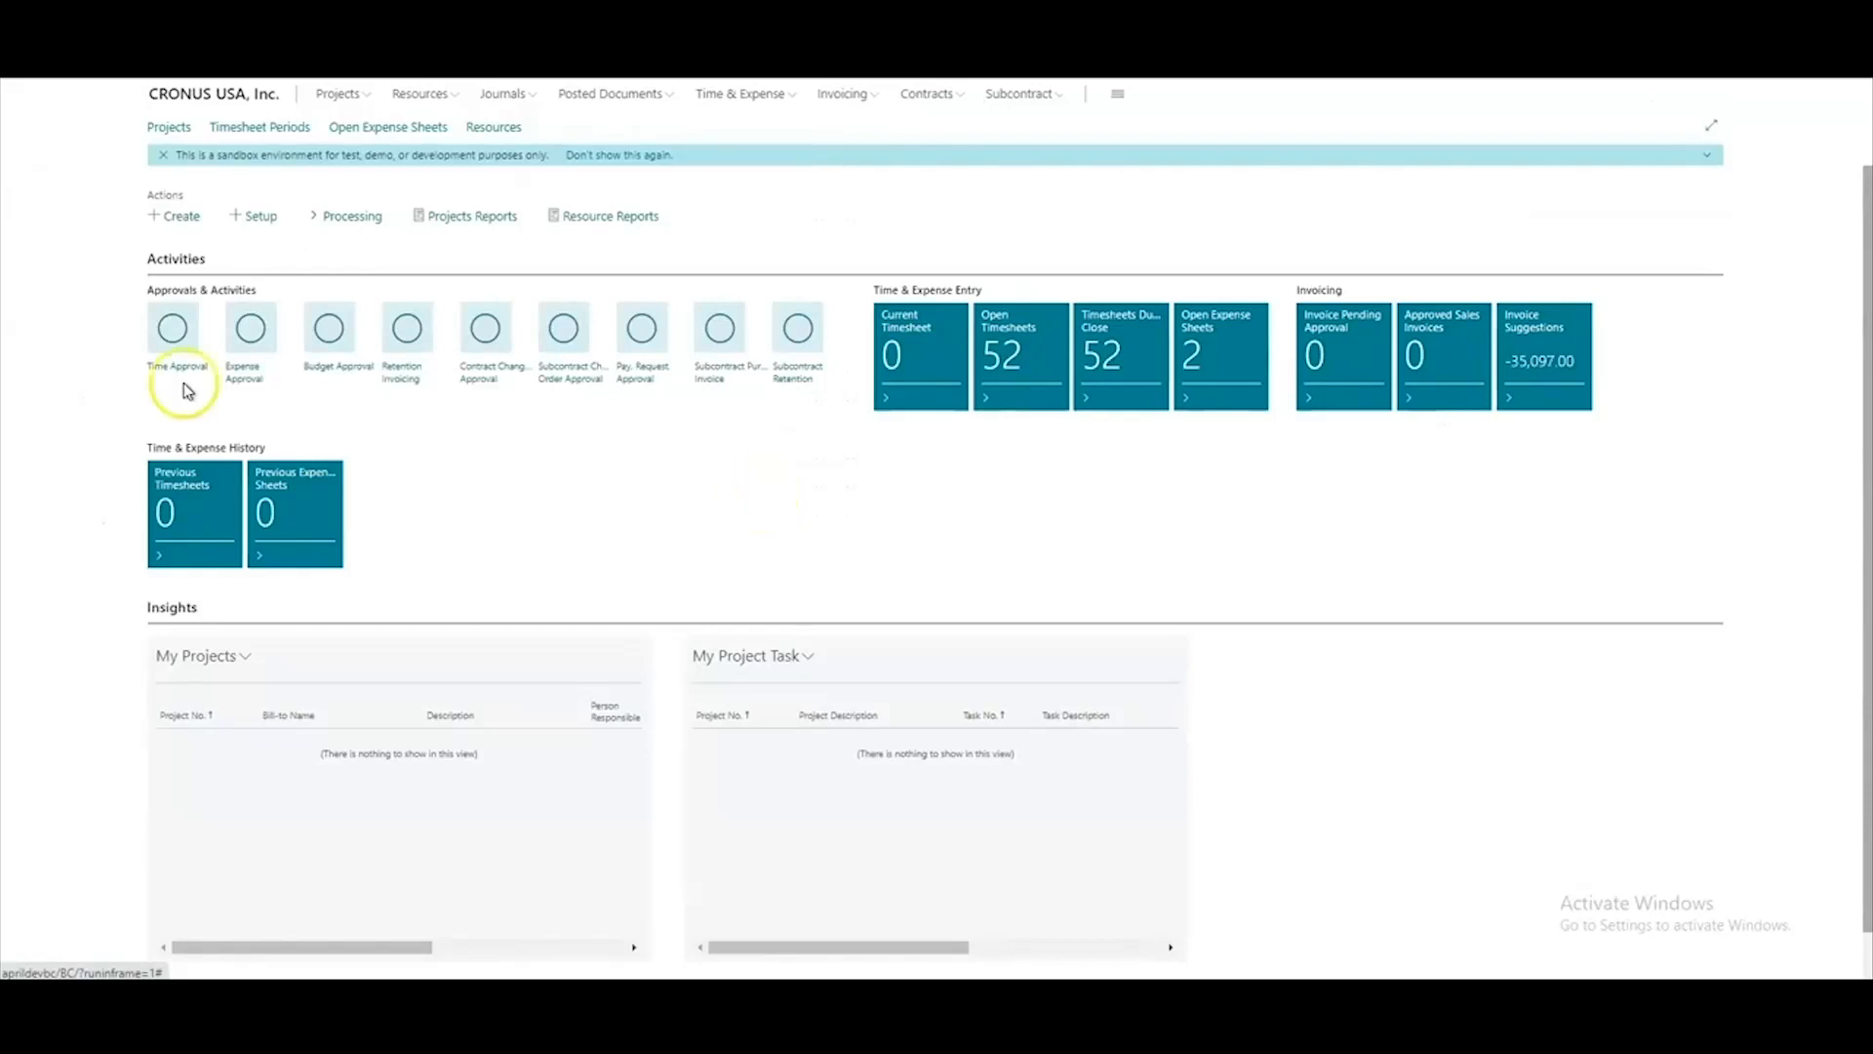
Create a project template with code and description SOSI, check its invoicing settings, and return to the home page
click(261, 217)
mouse_move(305, 339)
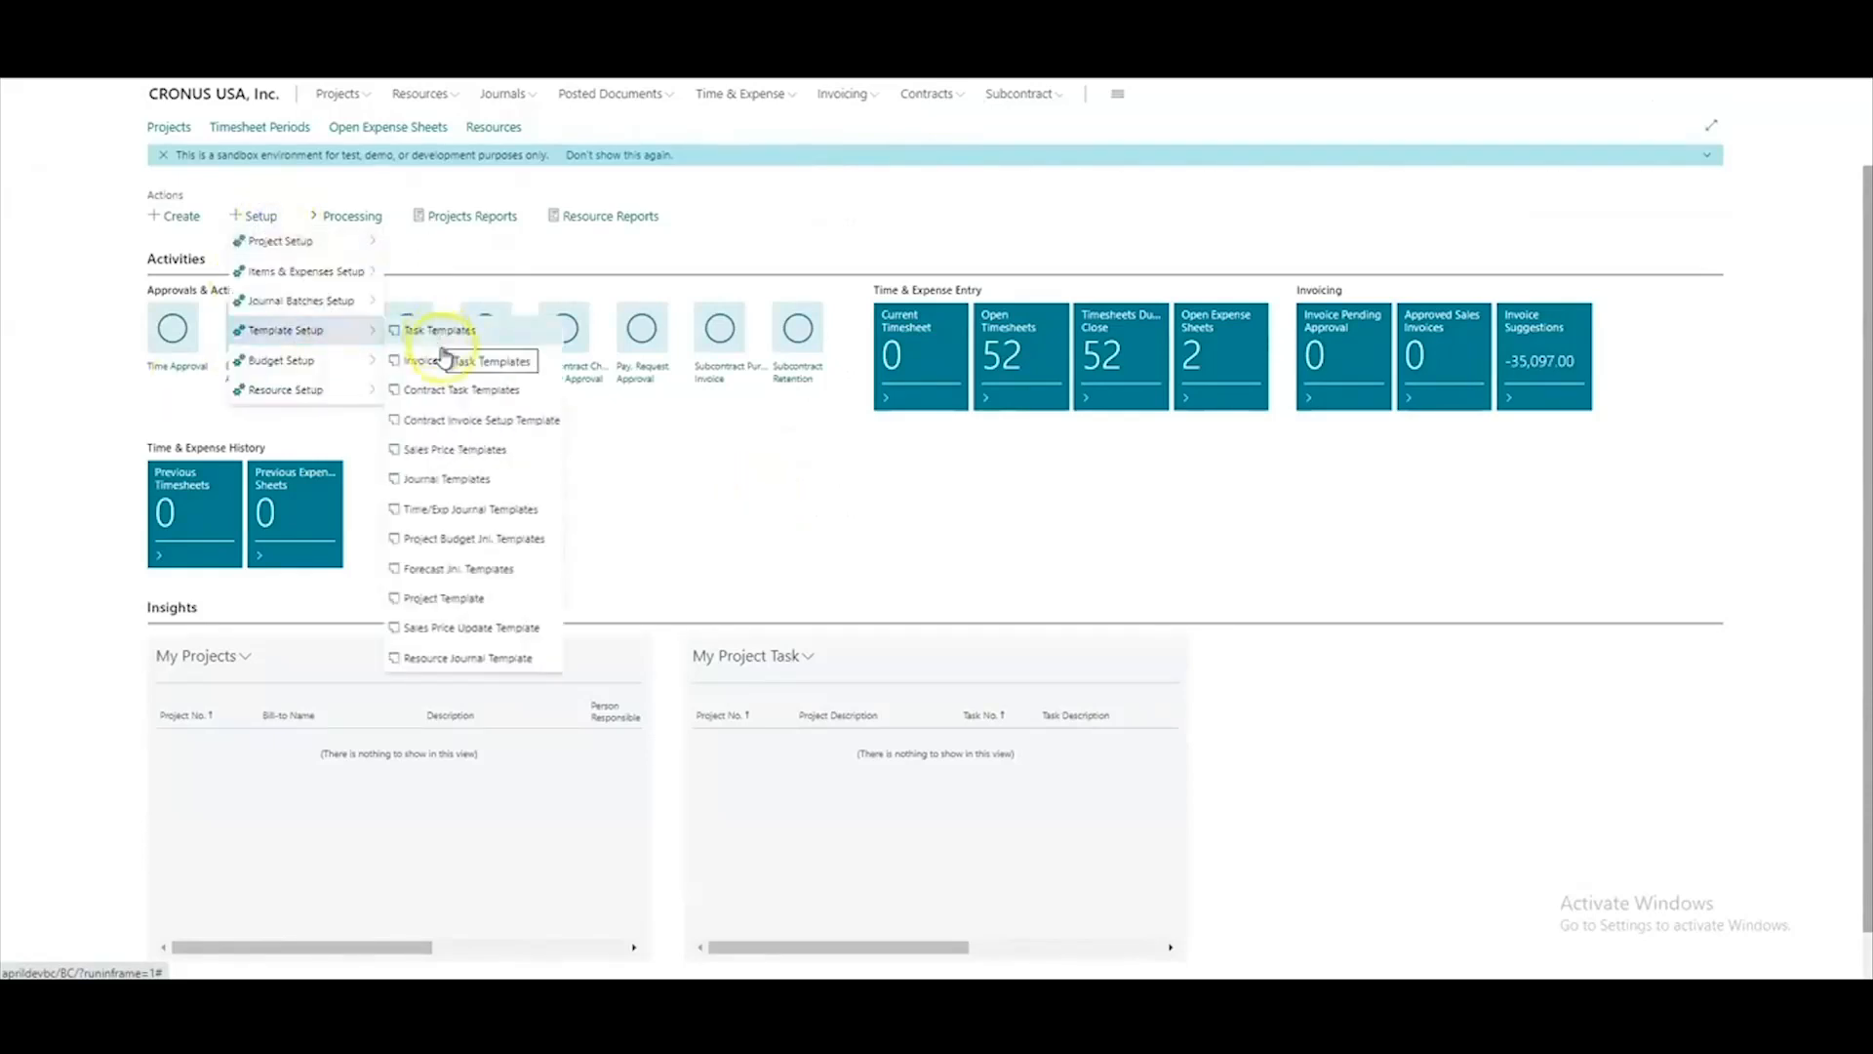
click(788, 560)
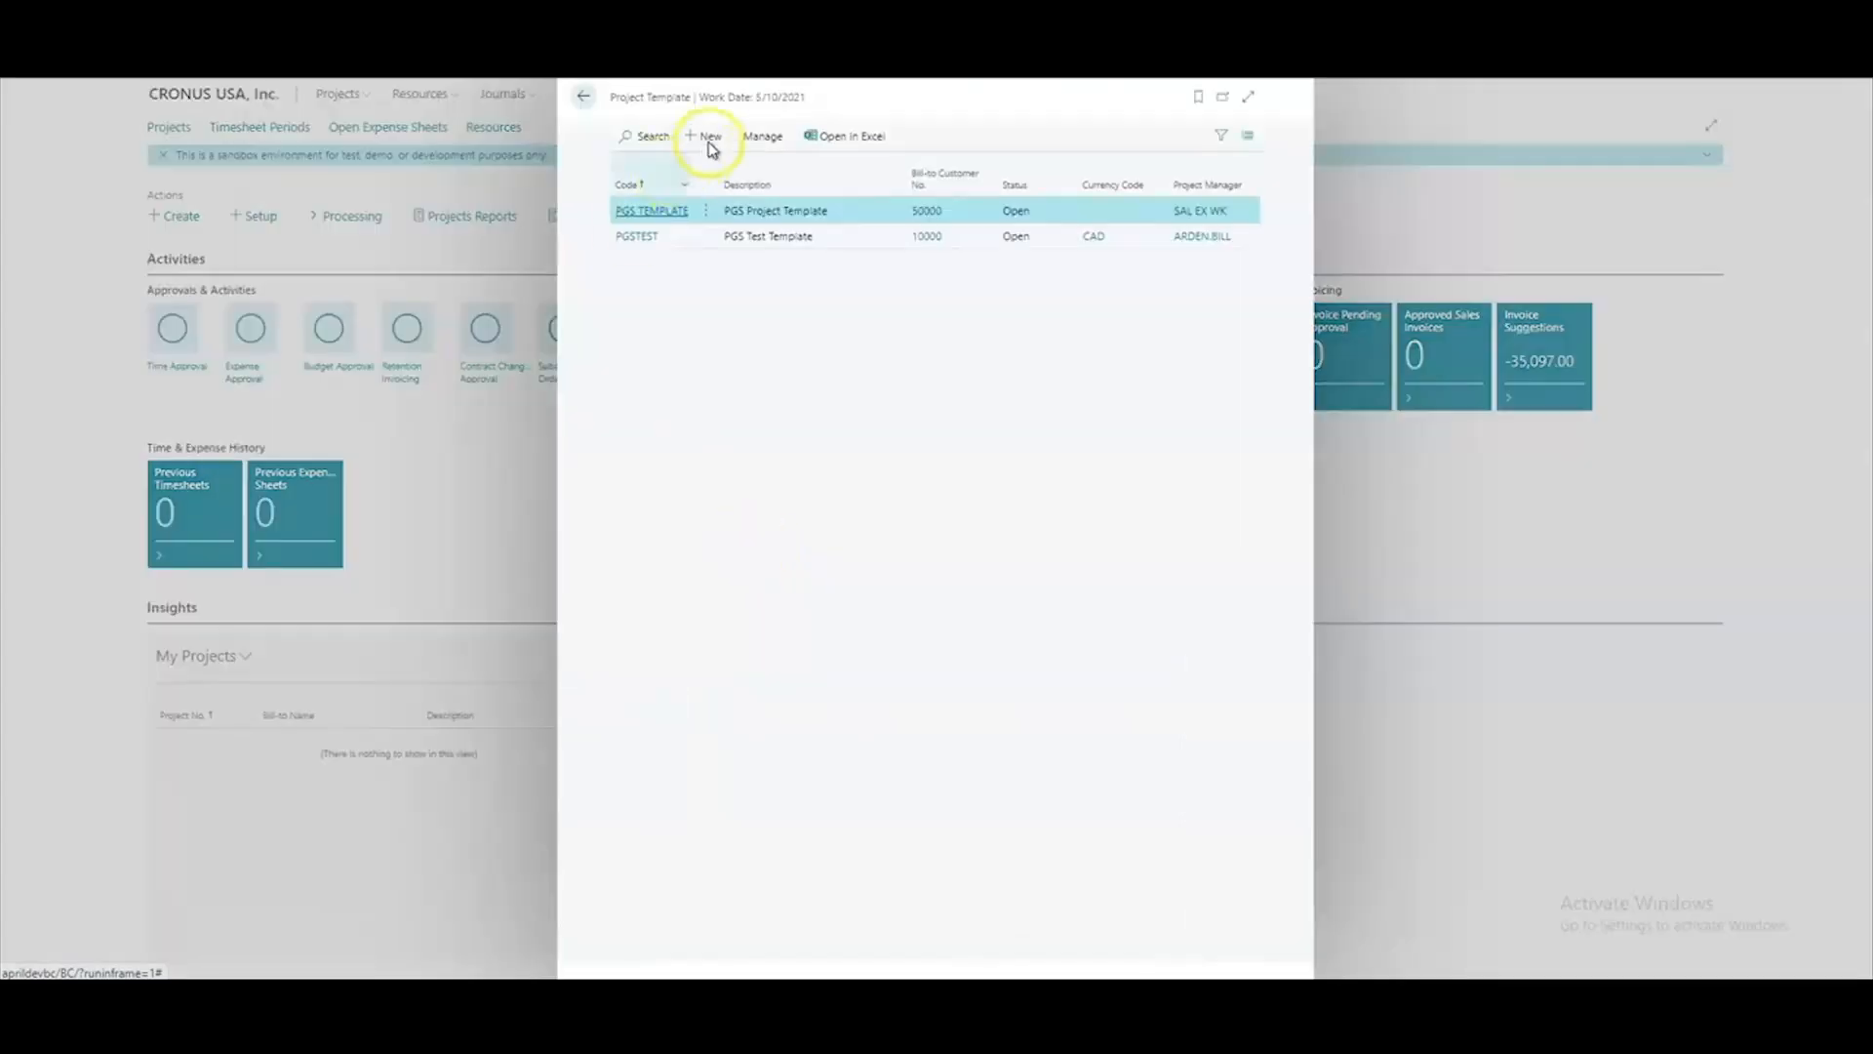
click(759, 258)
text(SOSI)
key(Tab)
text(SOSI)
key(Tab)
scroll(807, 681, down, 3)
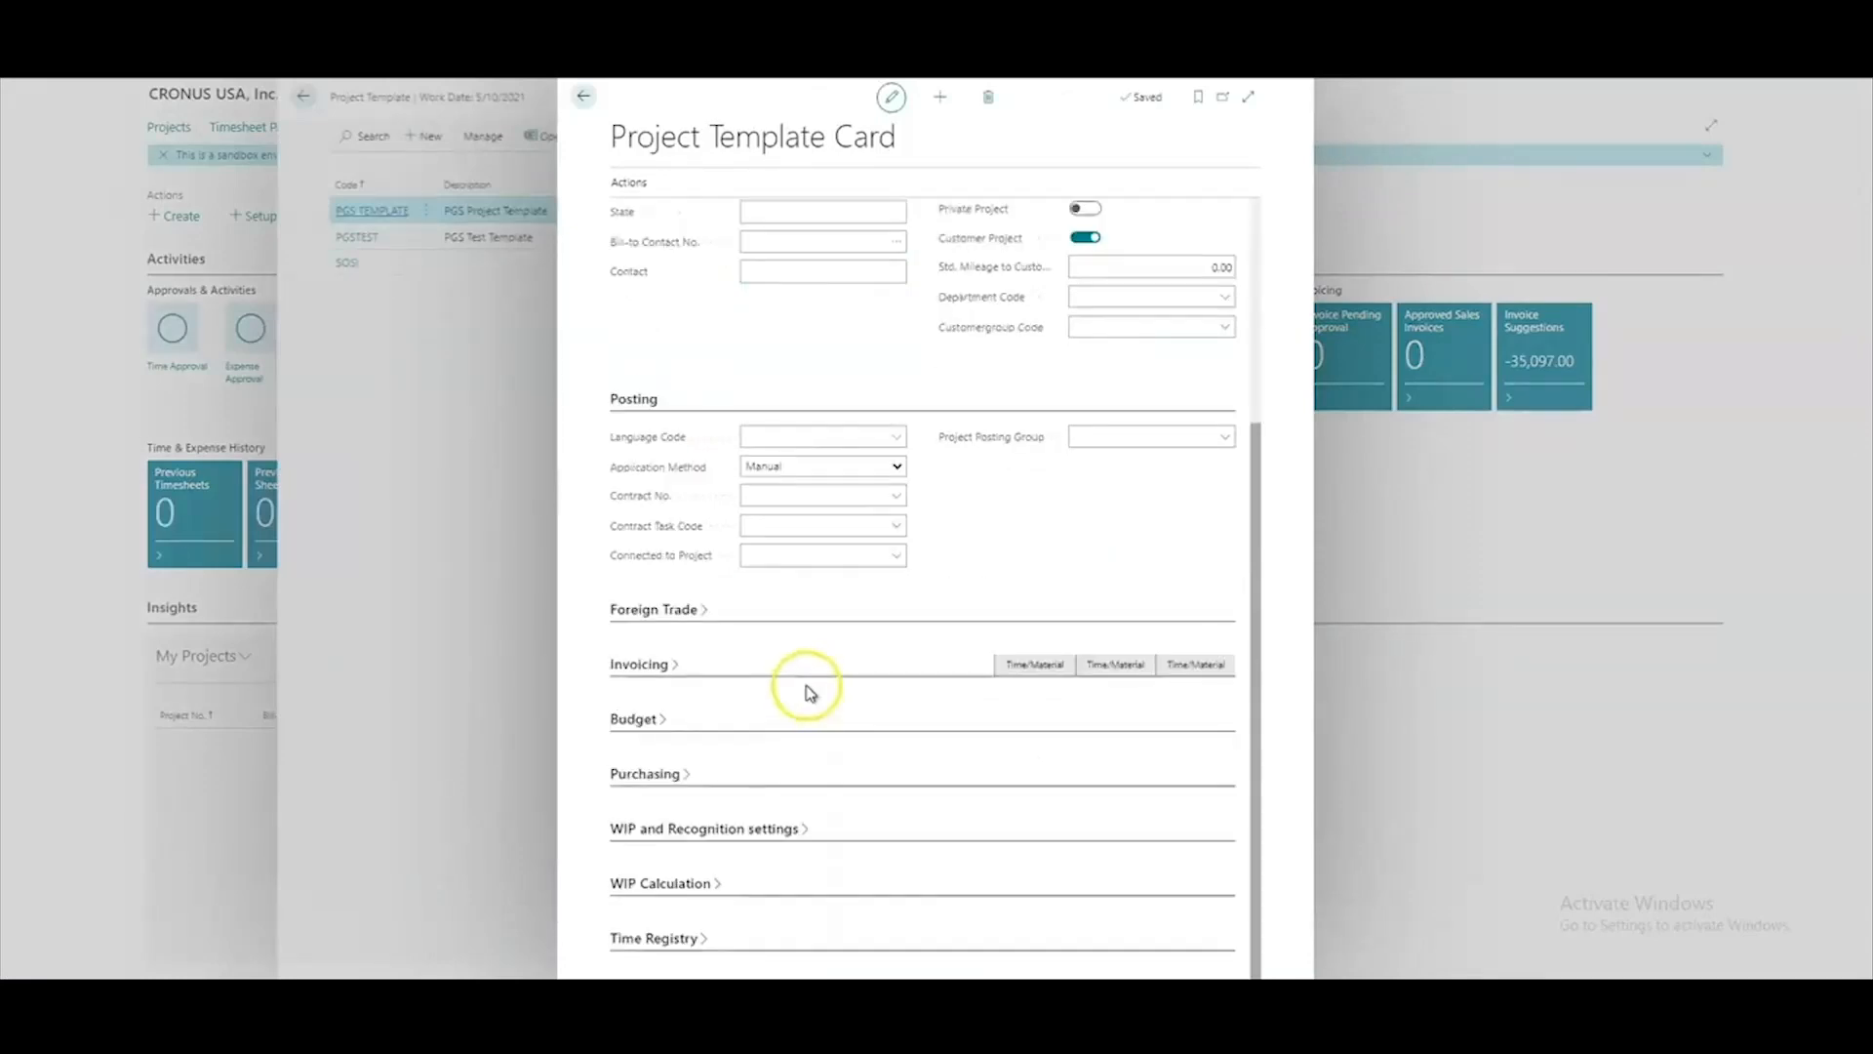
click(640, 667)
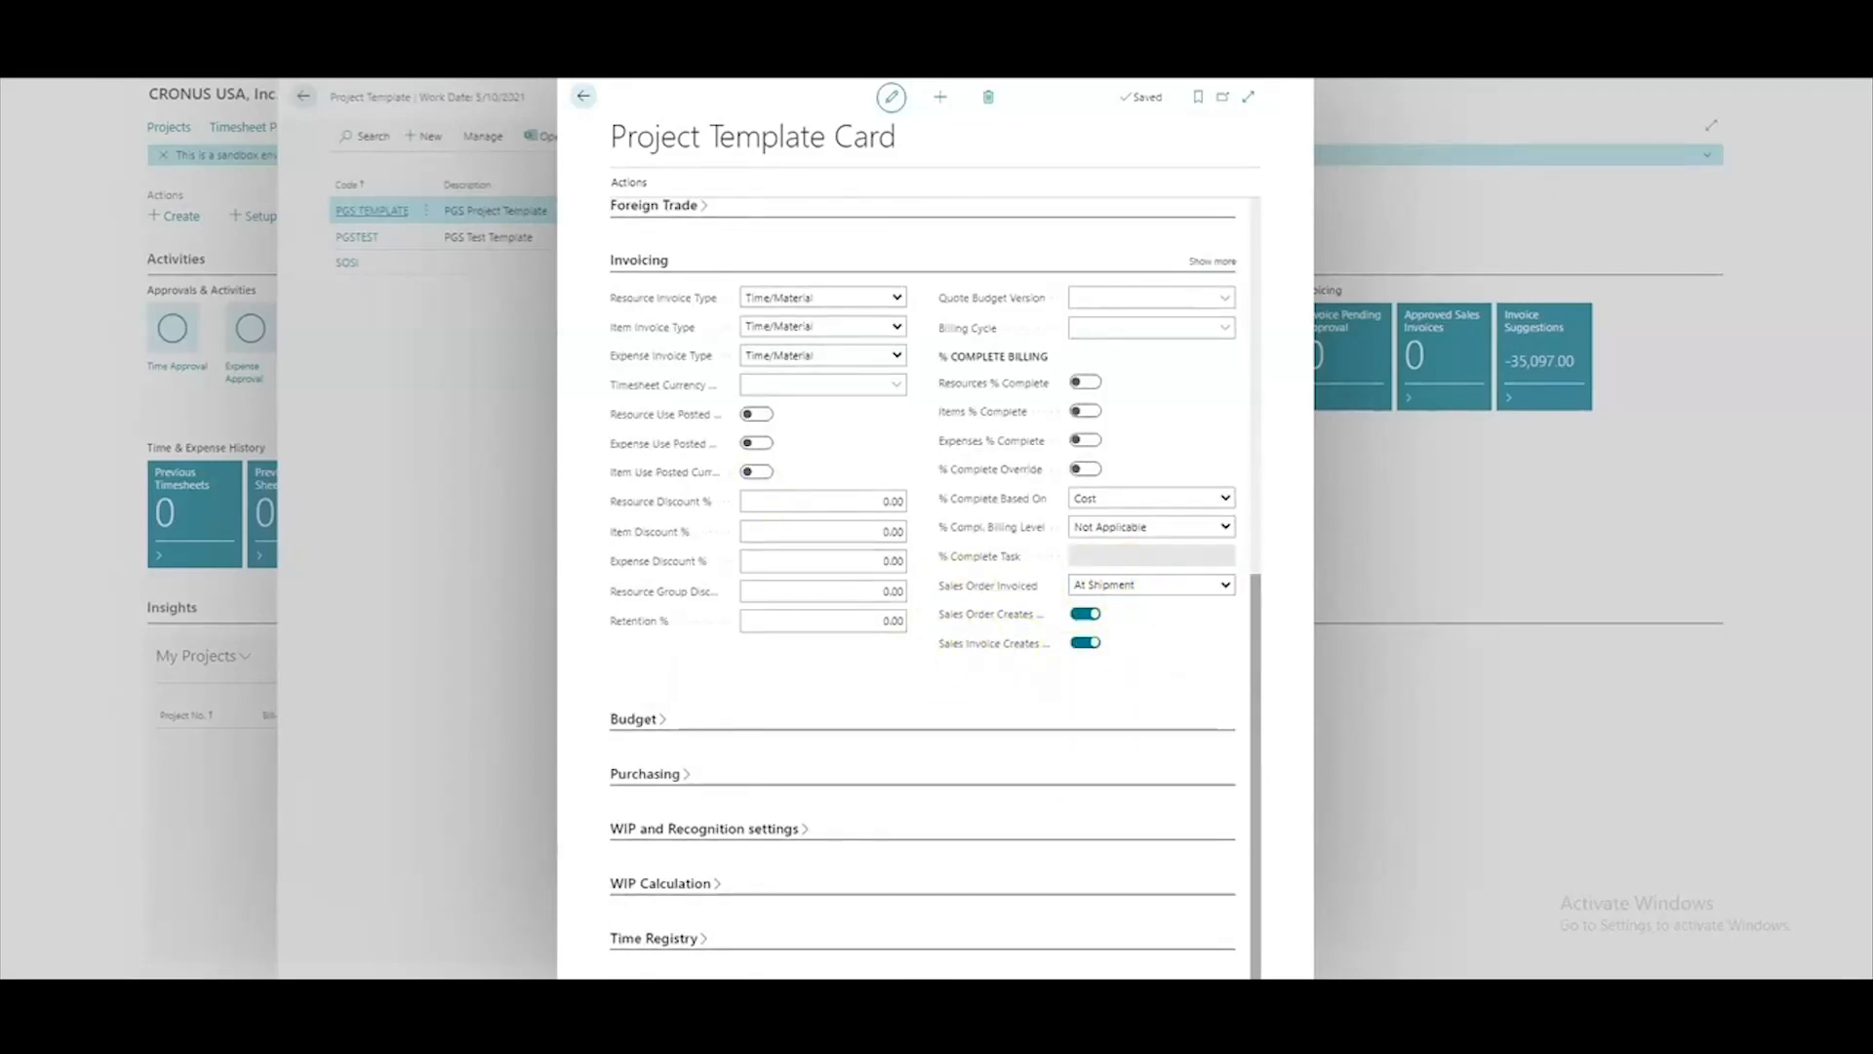
click(440, 384)
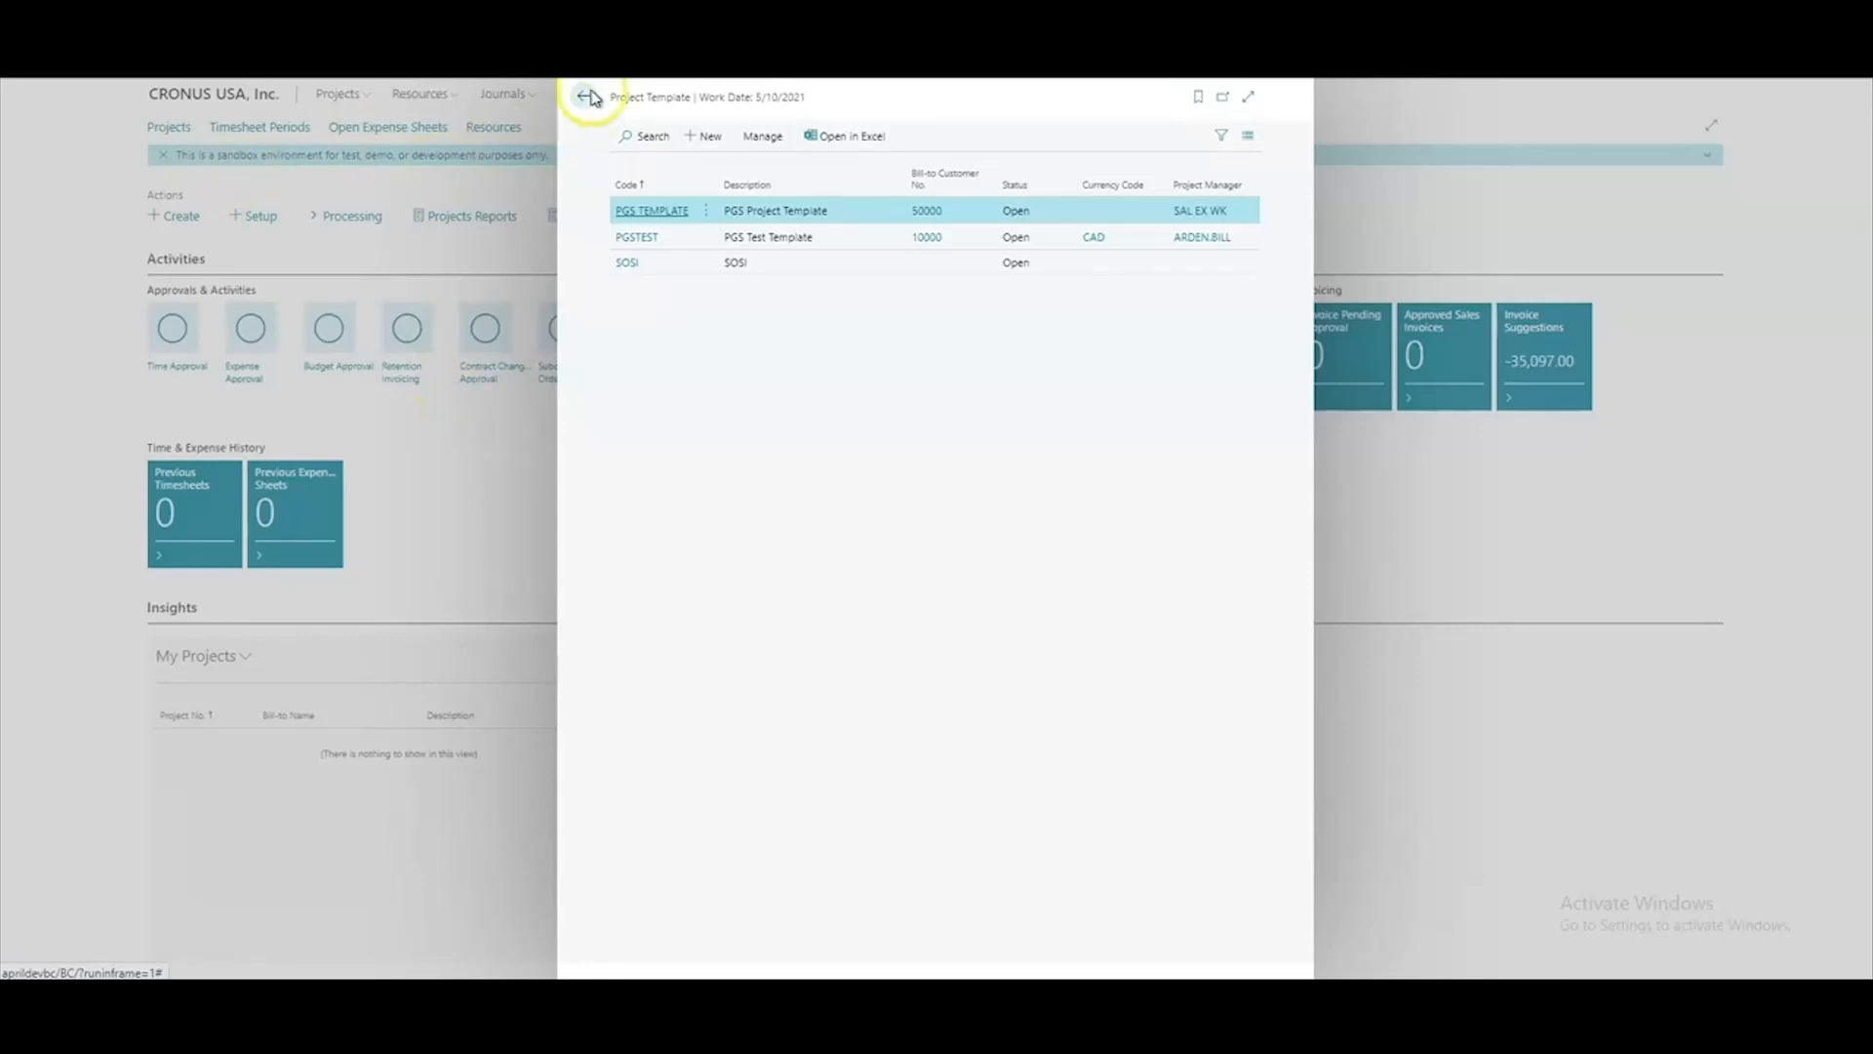
click(380, 243)
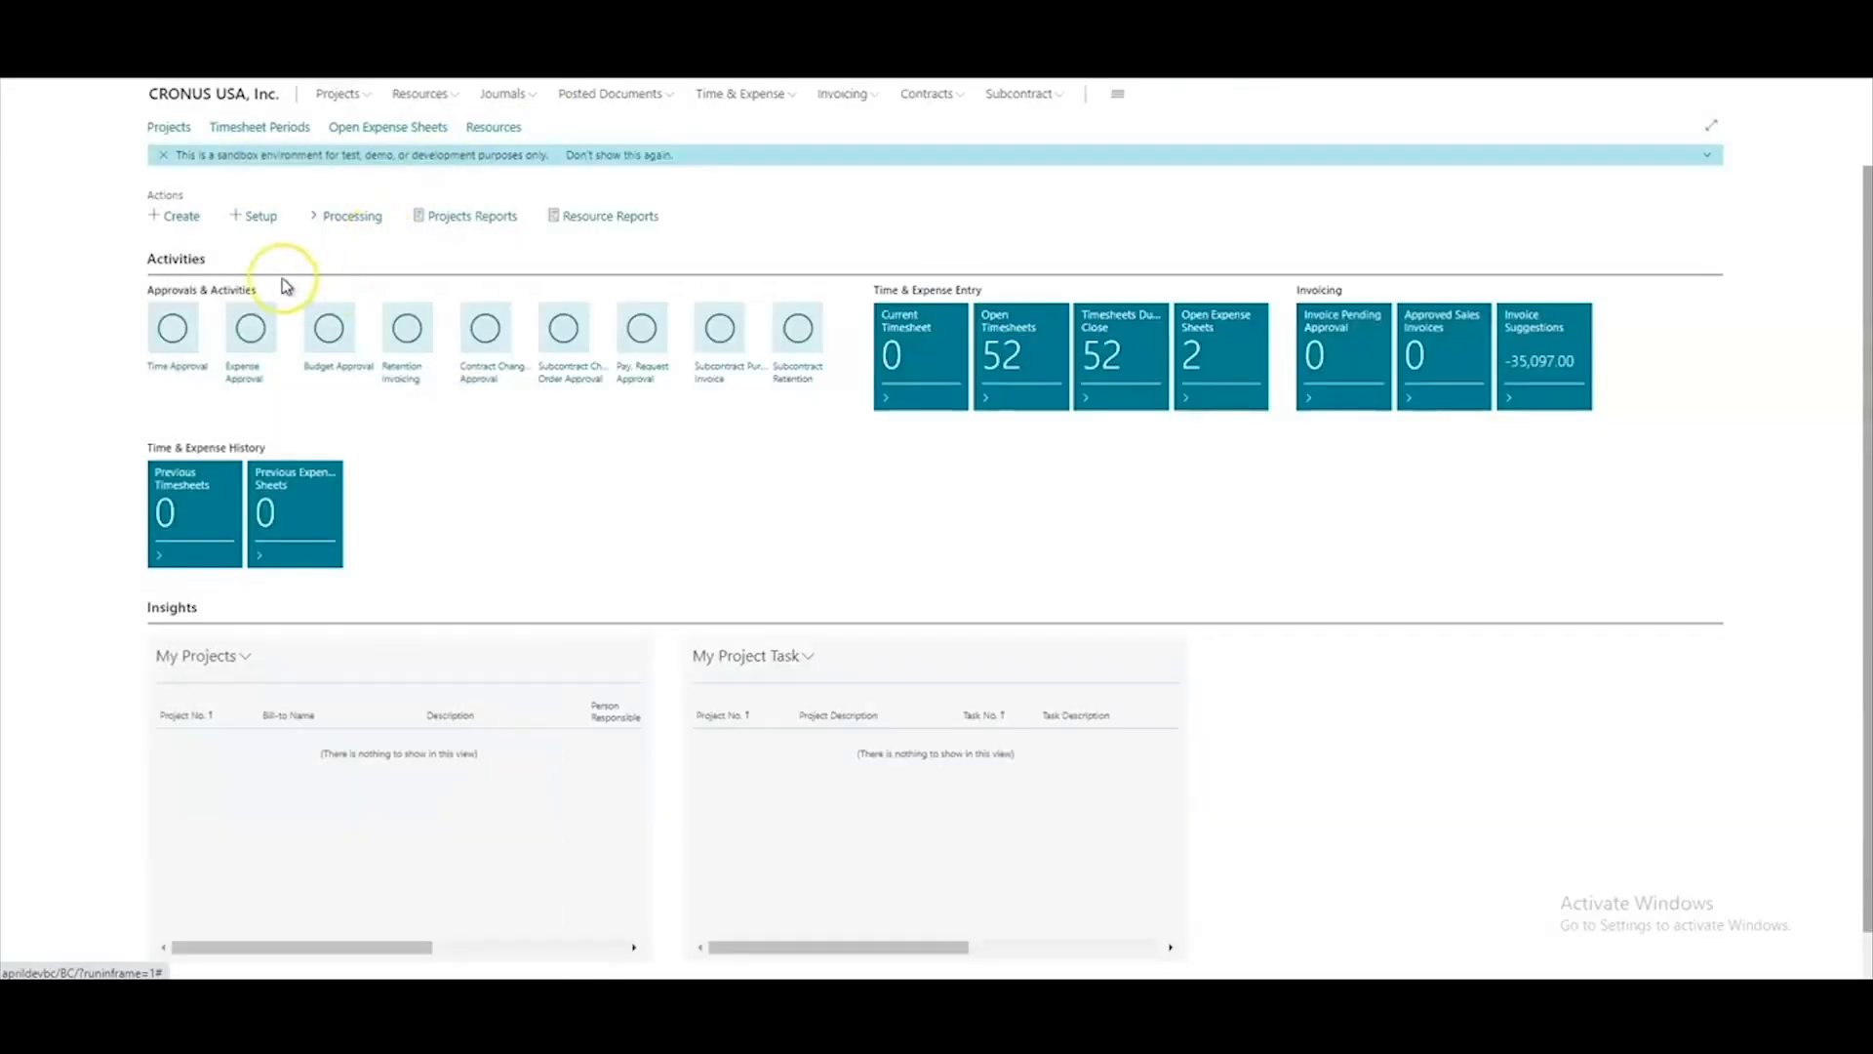
Start creating a project with project number and description SOSI, based on the SOSI project template
click(203, 218)
click(206, 242)
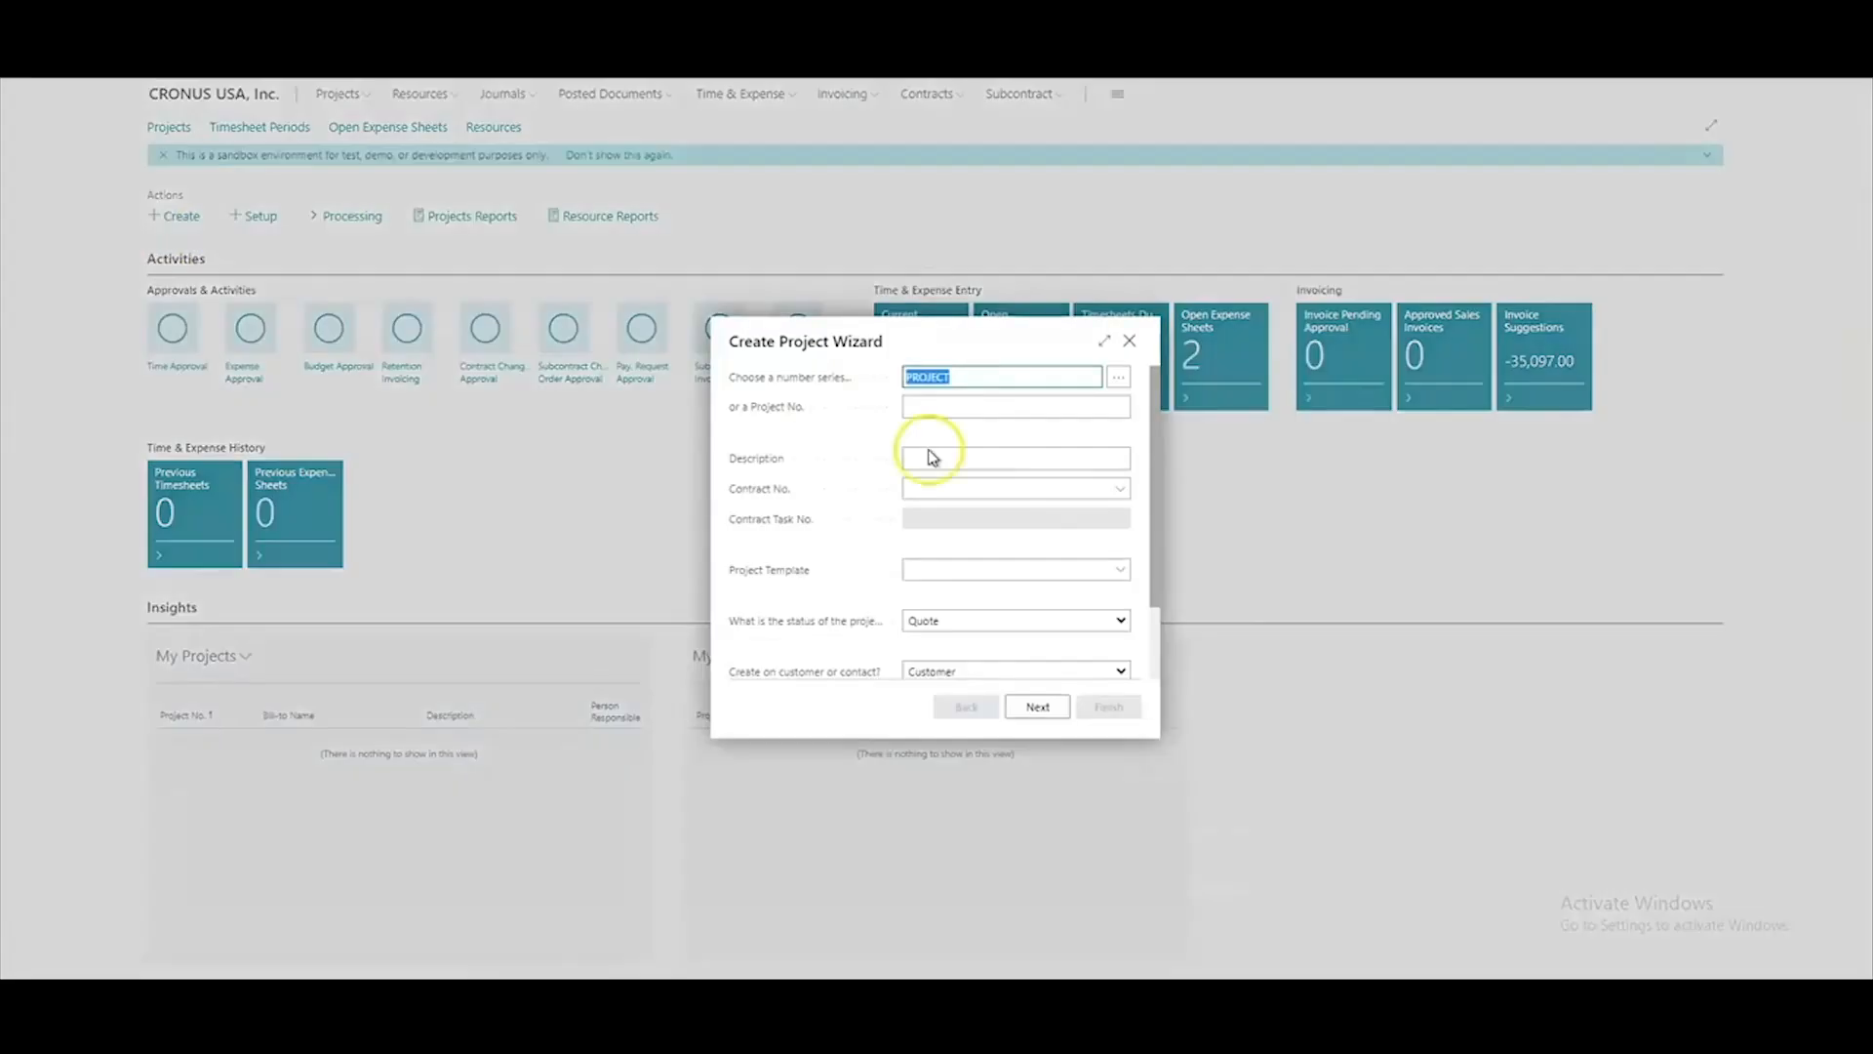
click(957, 407)
text(SOSI)
key(Tab)
text(SOSI)
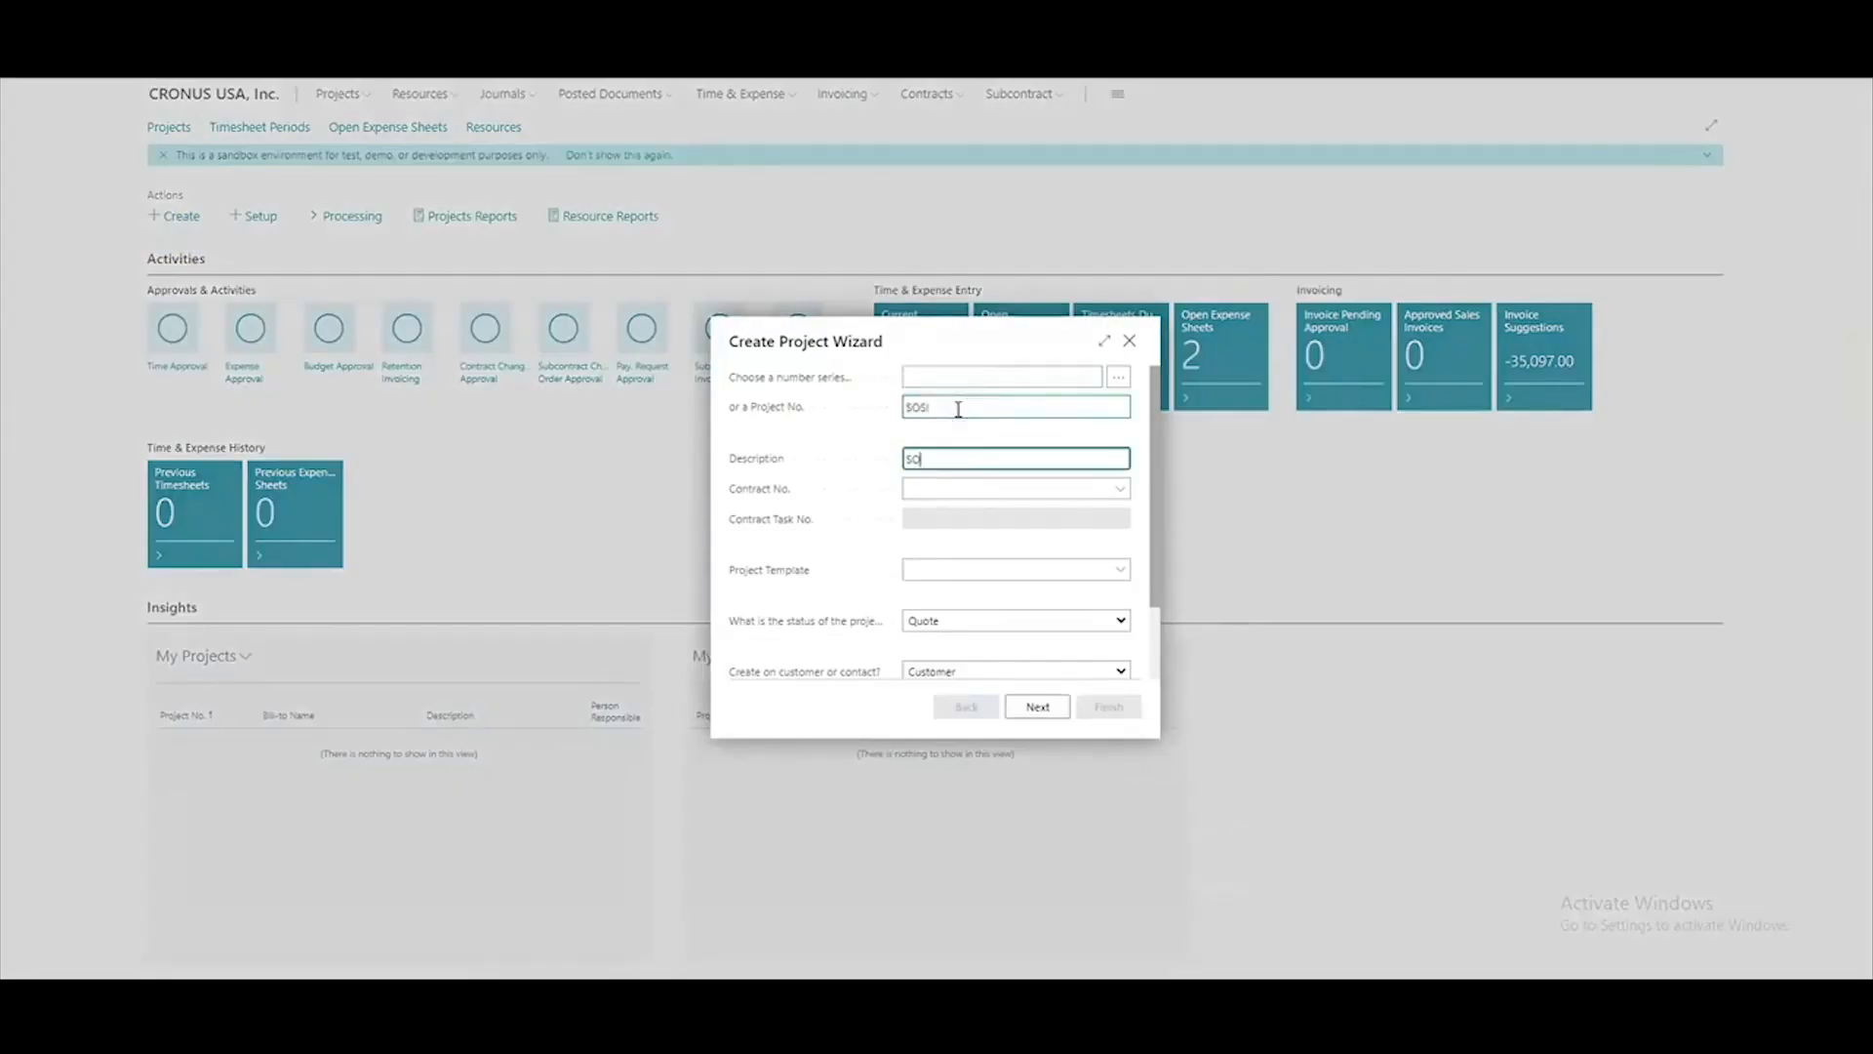
key(Tab)
click(957, 569)
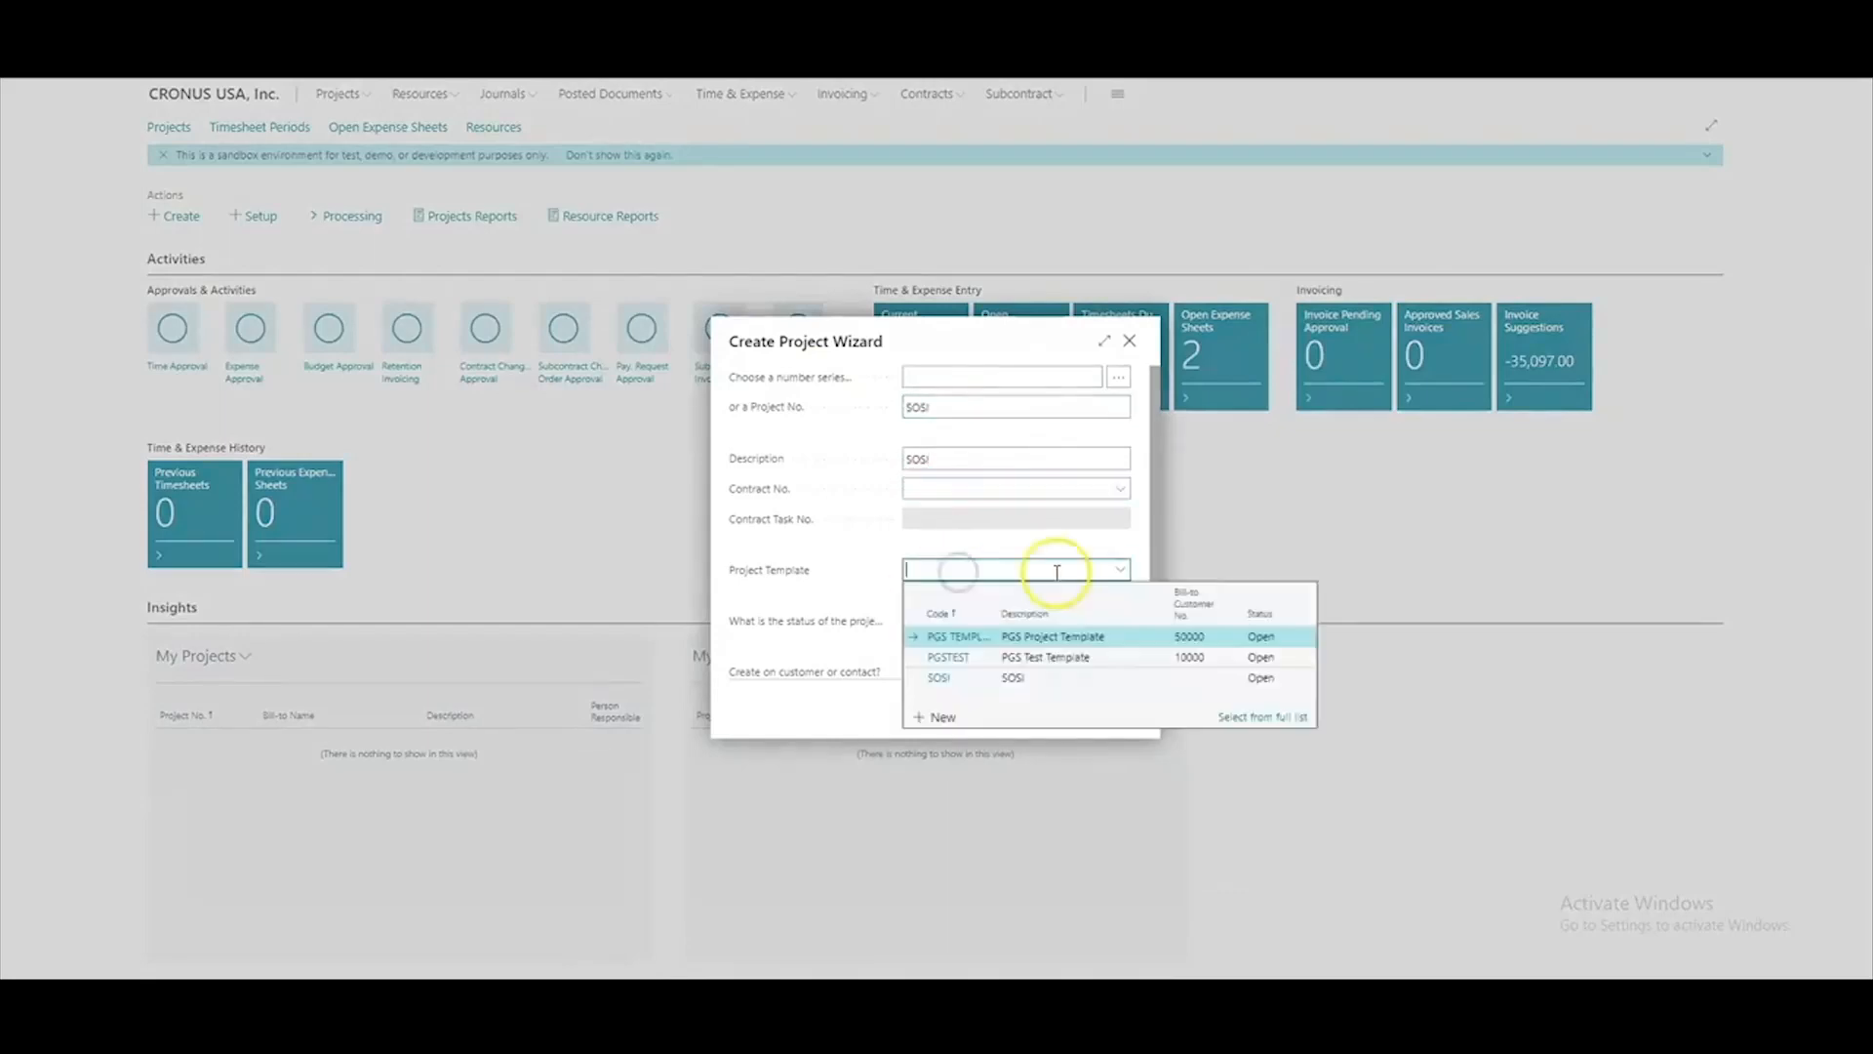
click(945, 679)
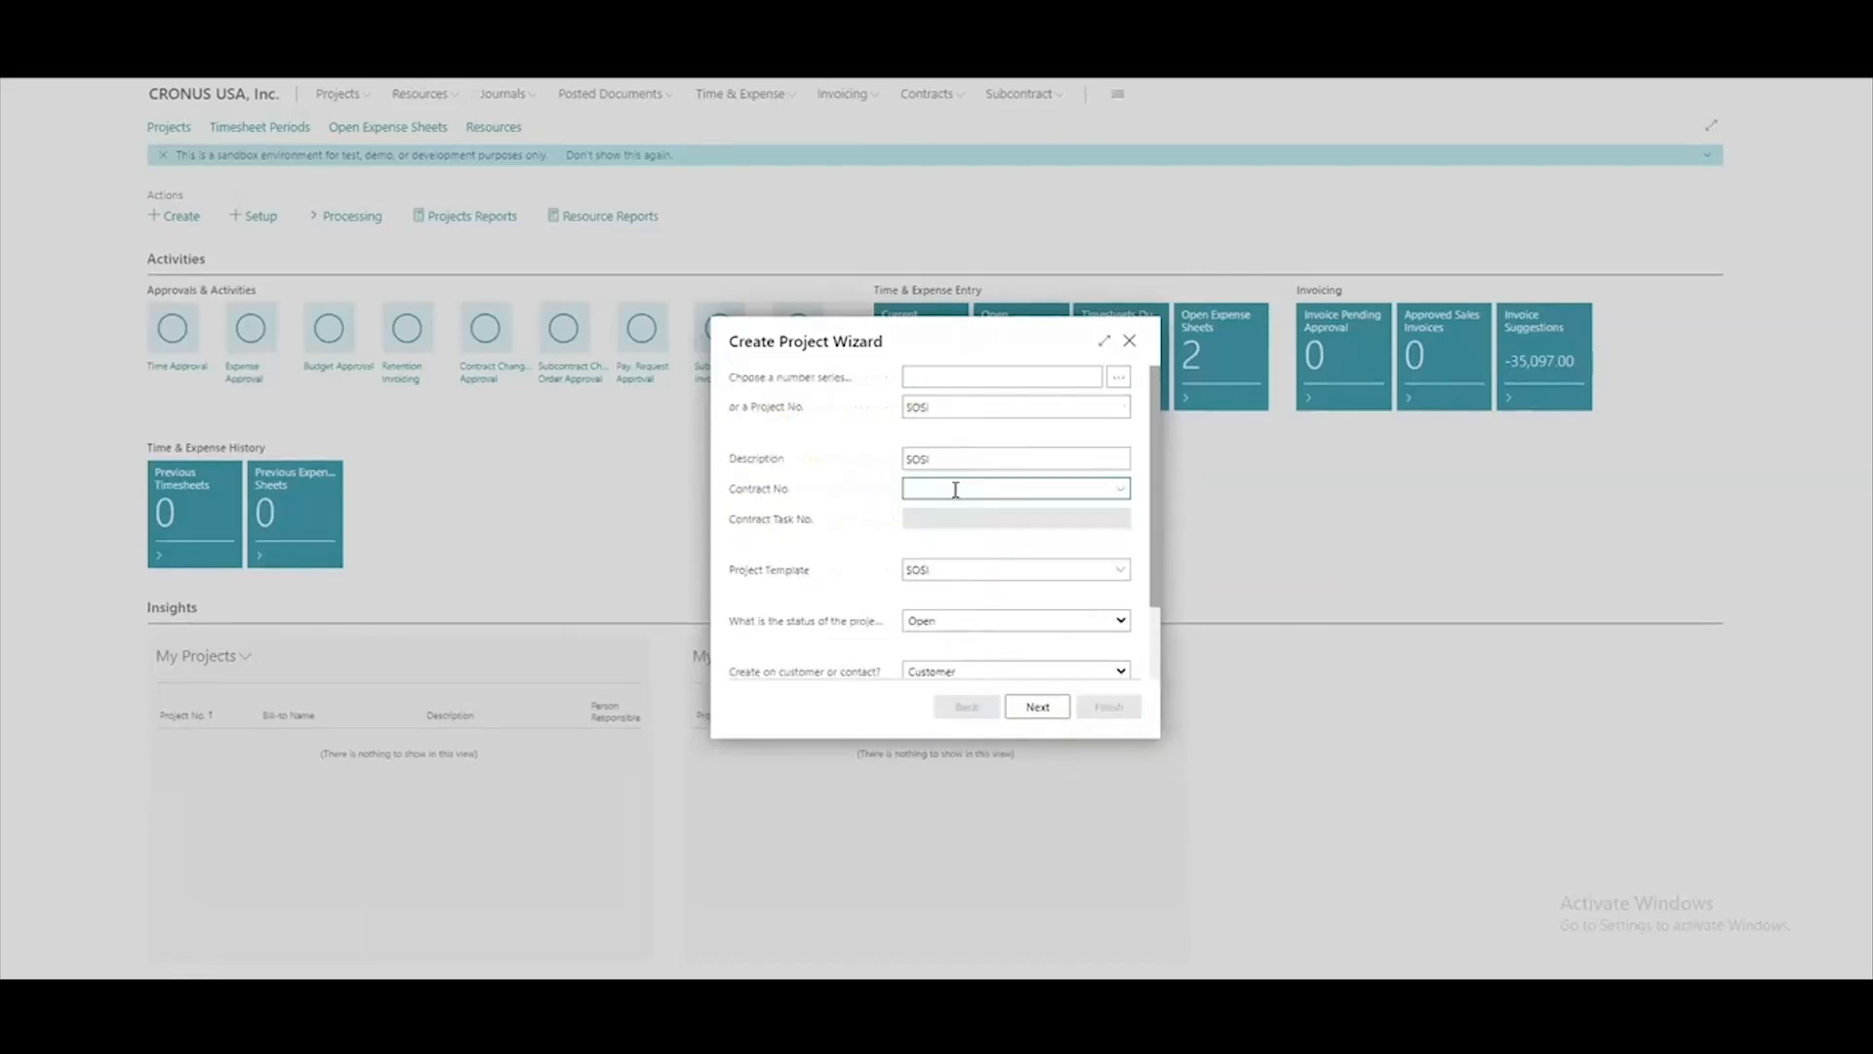
Look up the School of Fine Art contract from the project's contract field and open its contract card
click(953, 489)
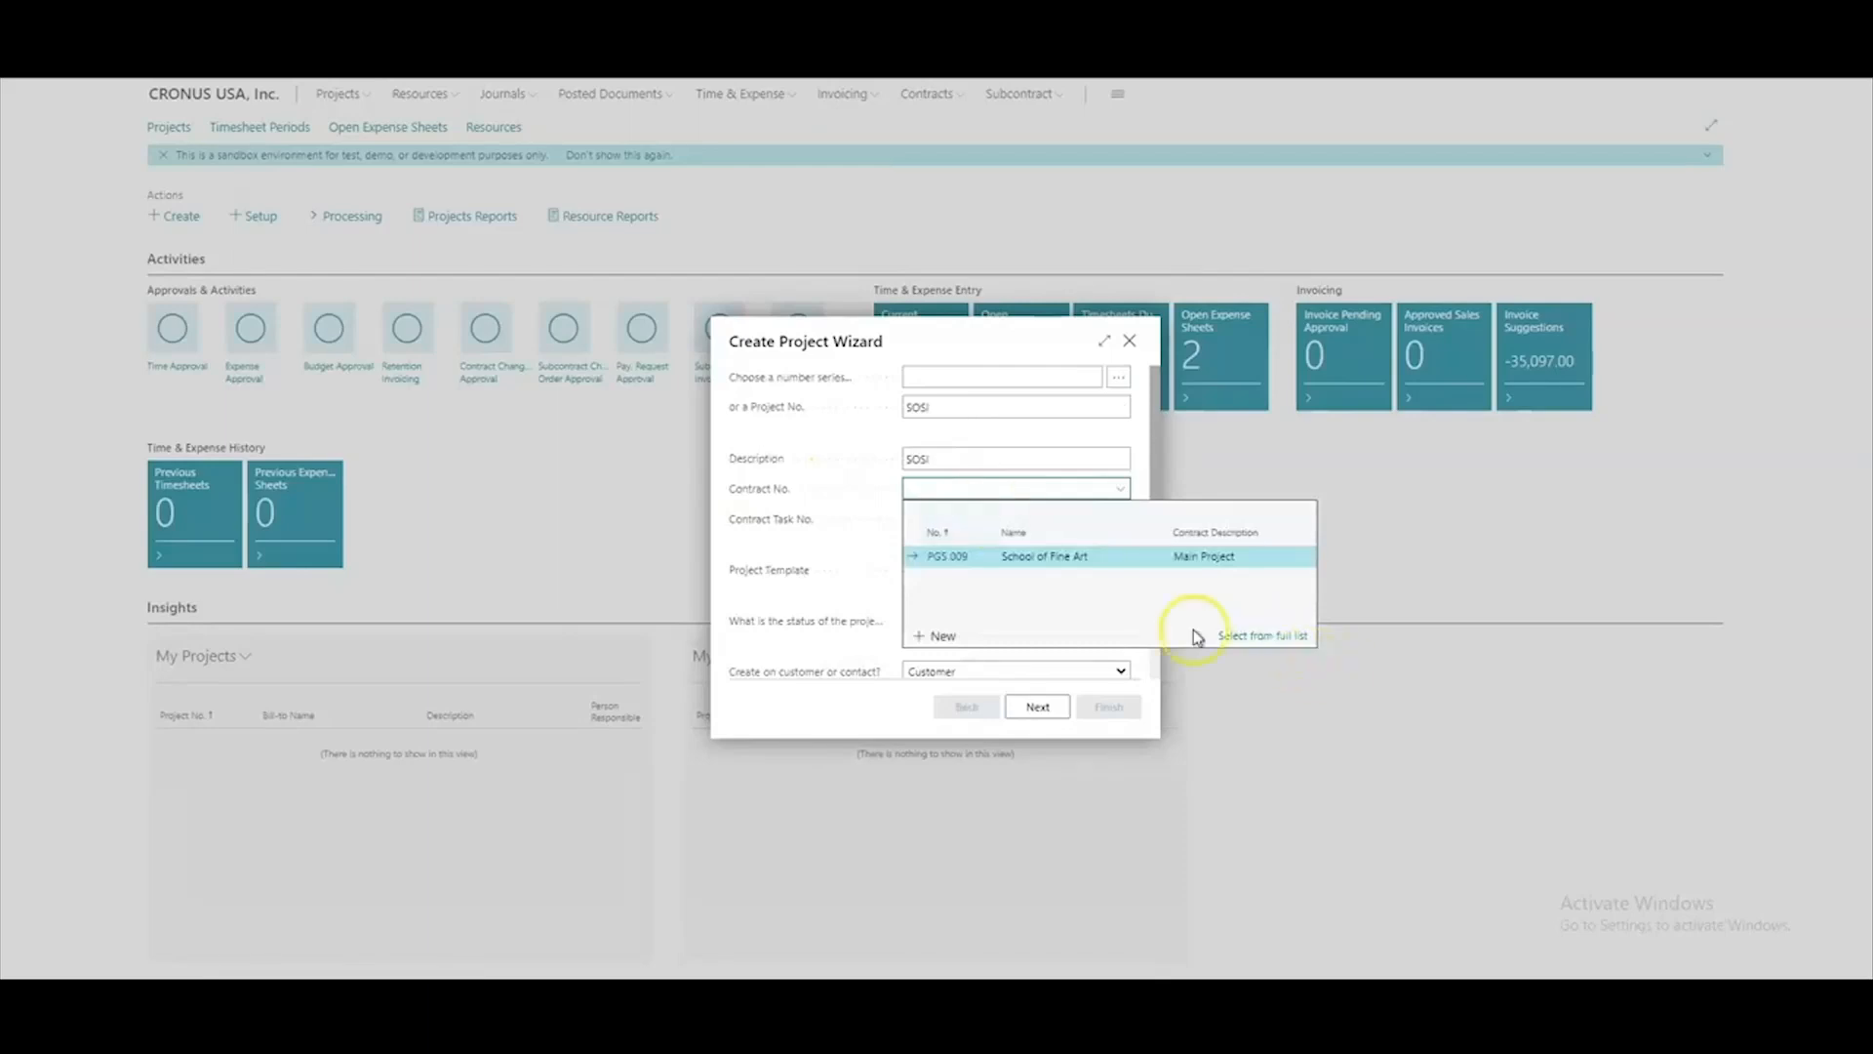
click(1260, 636)
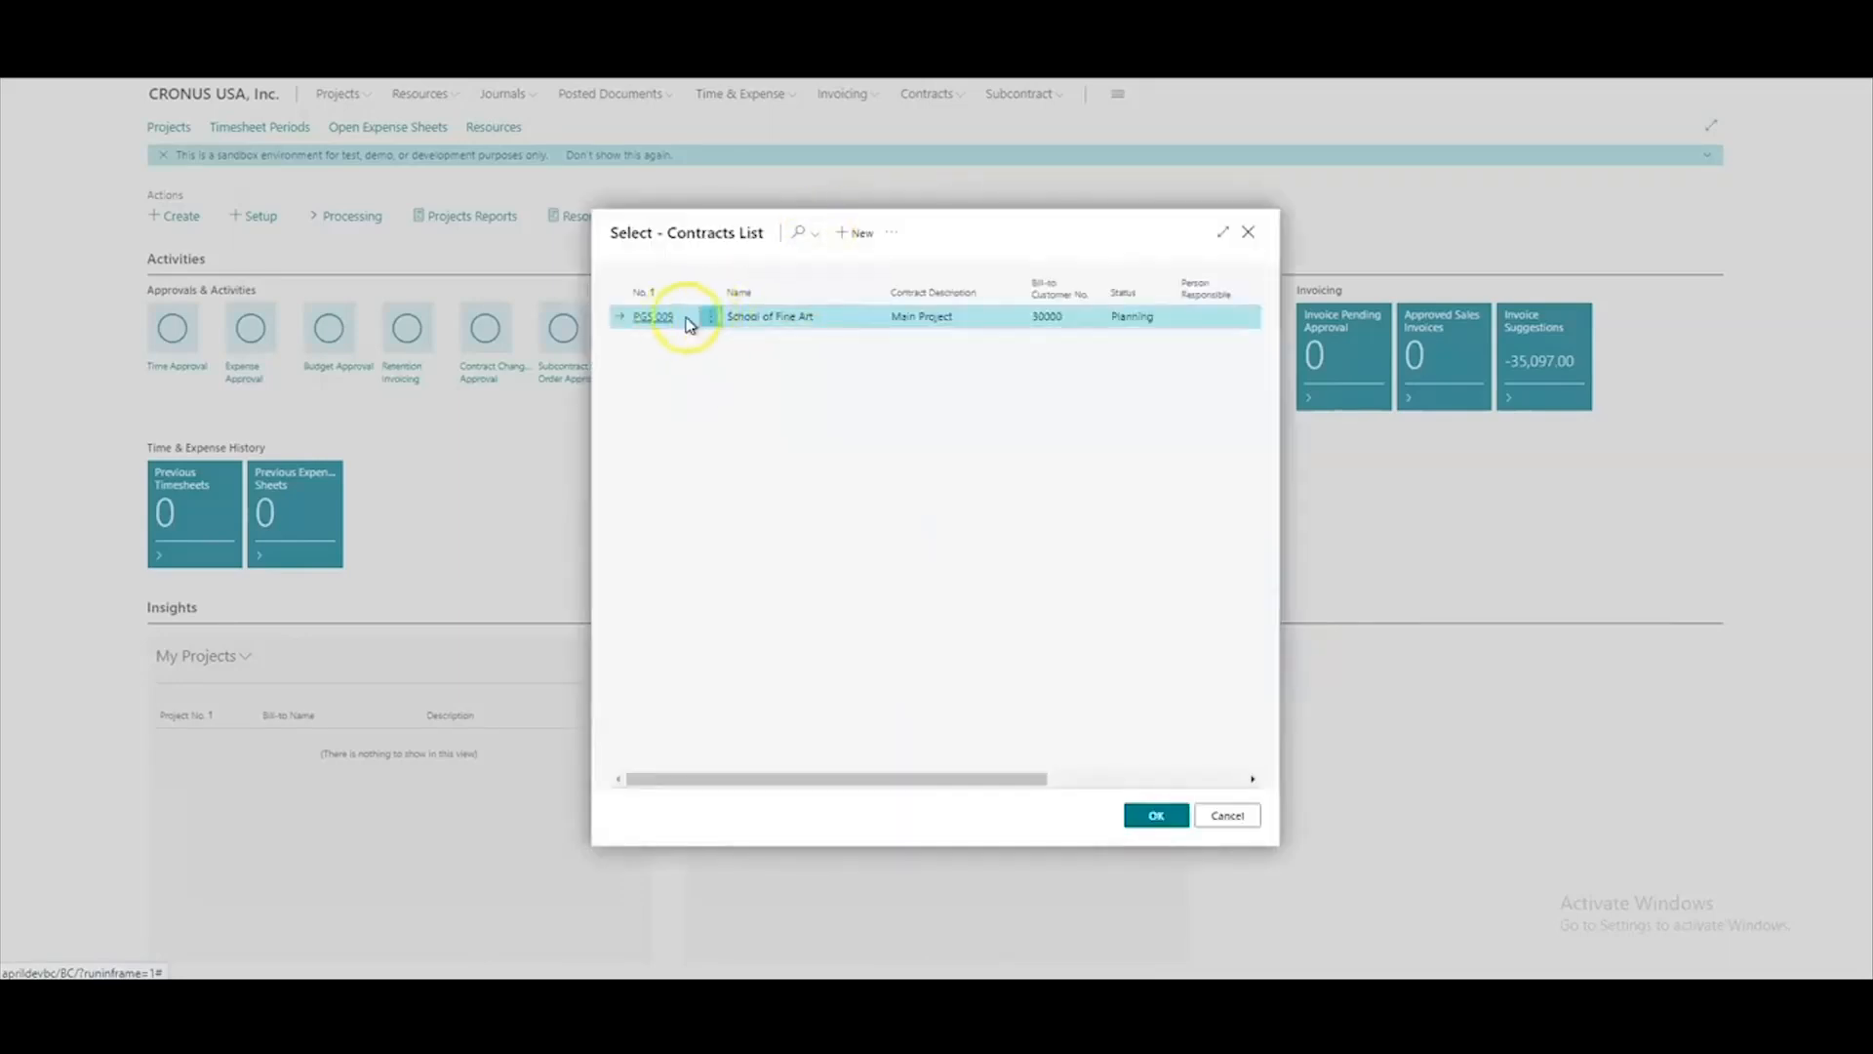
click(715, 320)
click(657, 371)
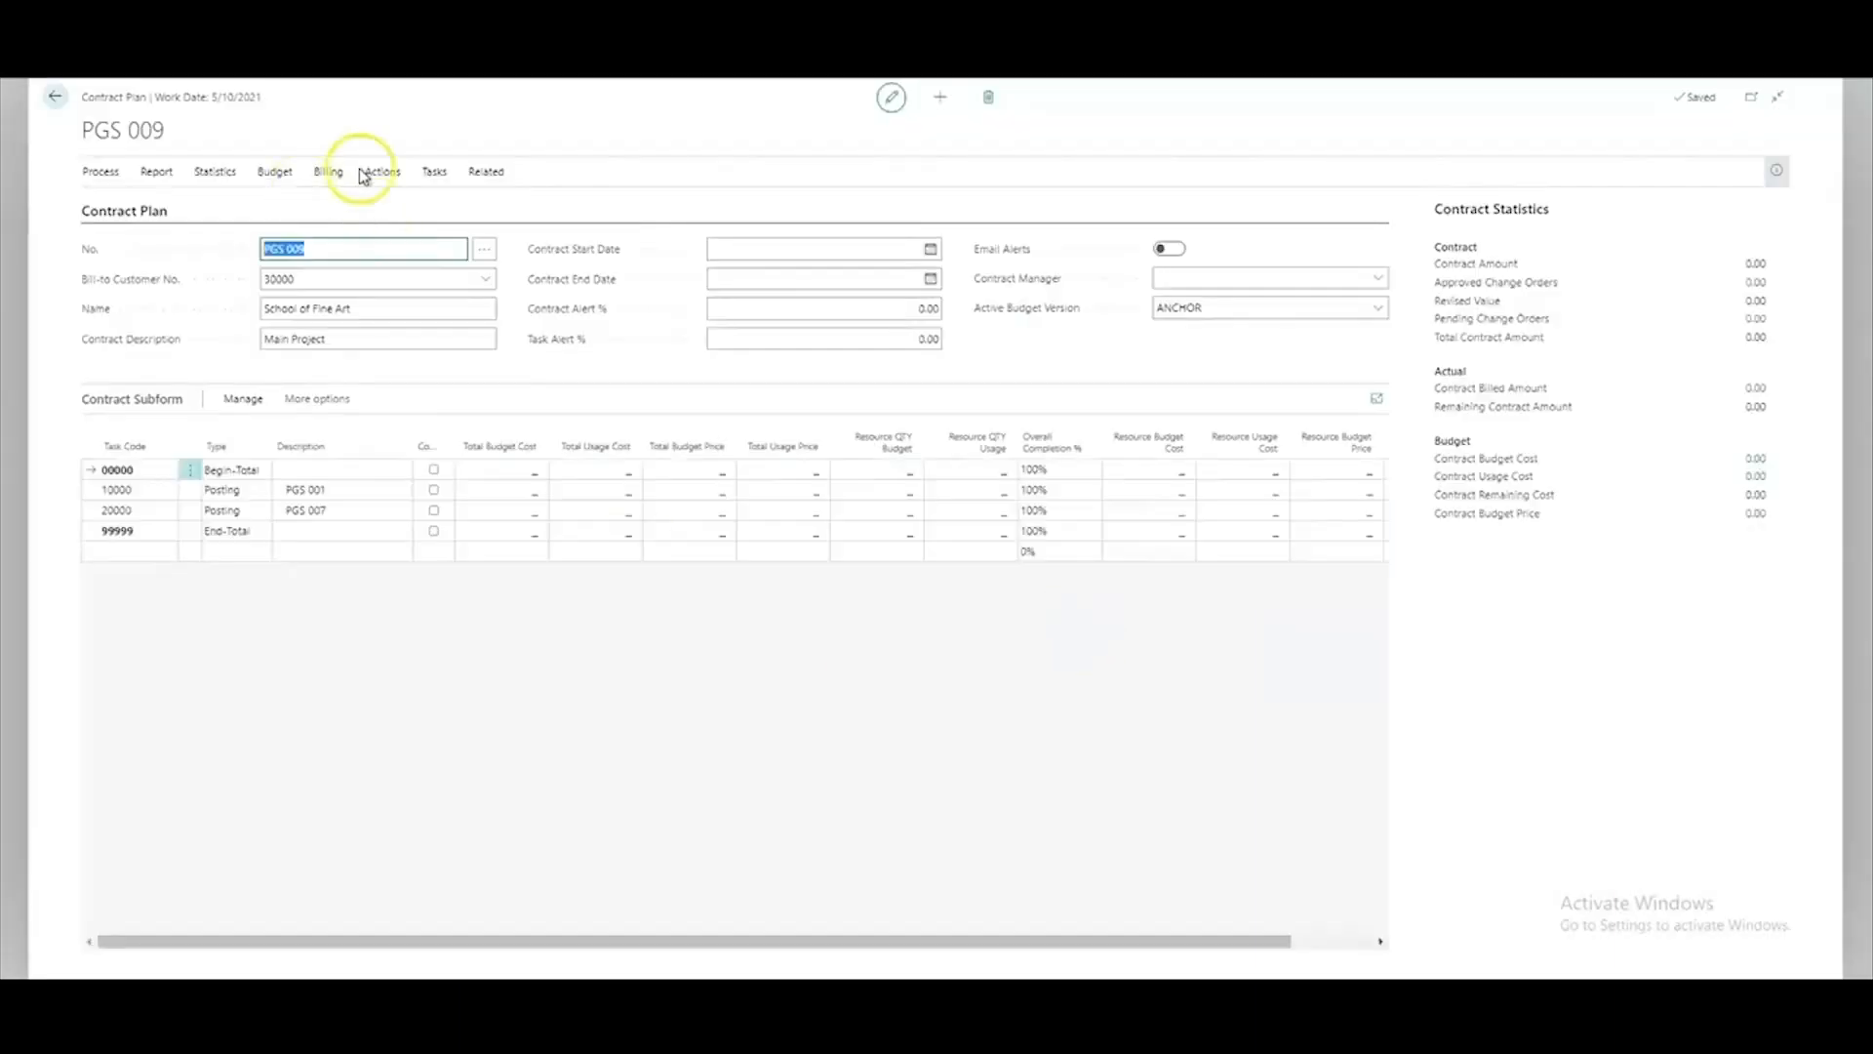
click(385, 172)
click(105, 205)
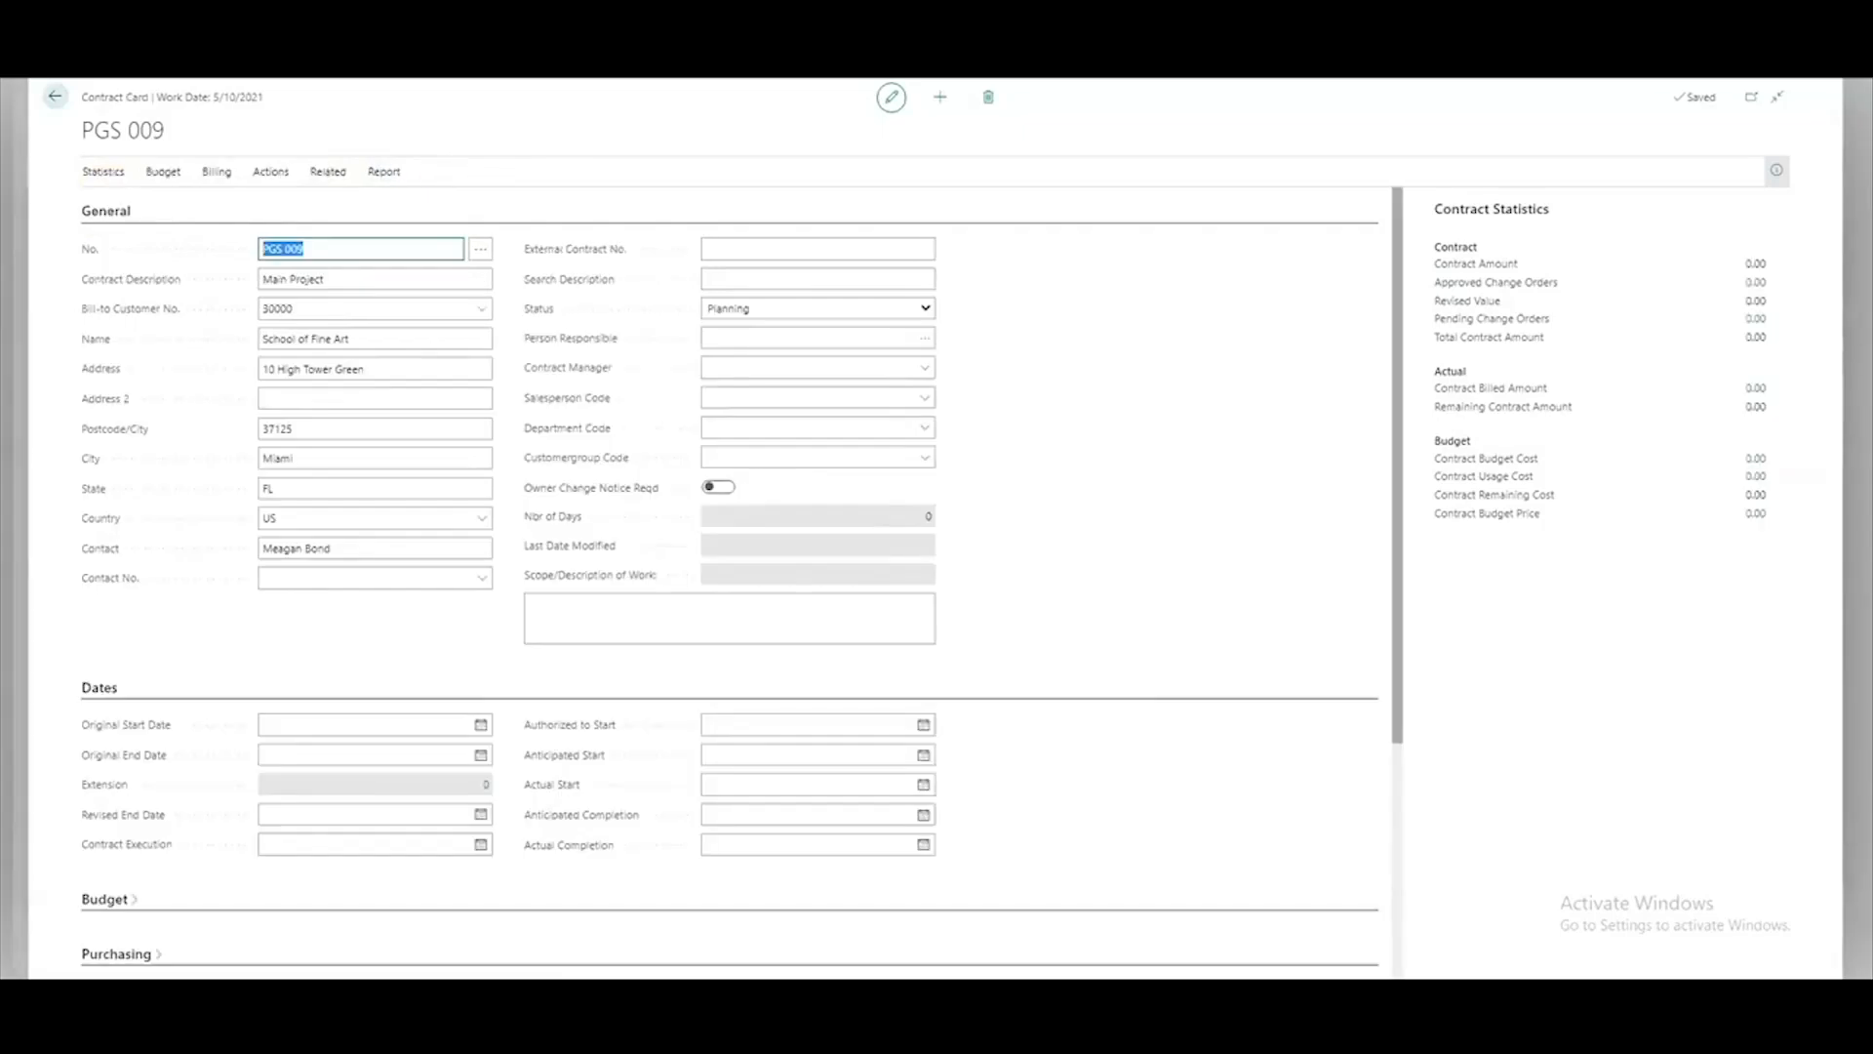
In the contract card's invoicing settings, set Sales Order Invoiced to Through Project and return to the project wizard
scroll(1112, 691, down, 3)
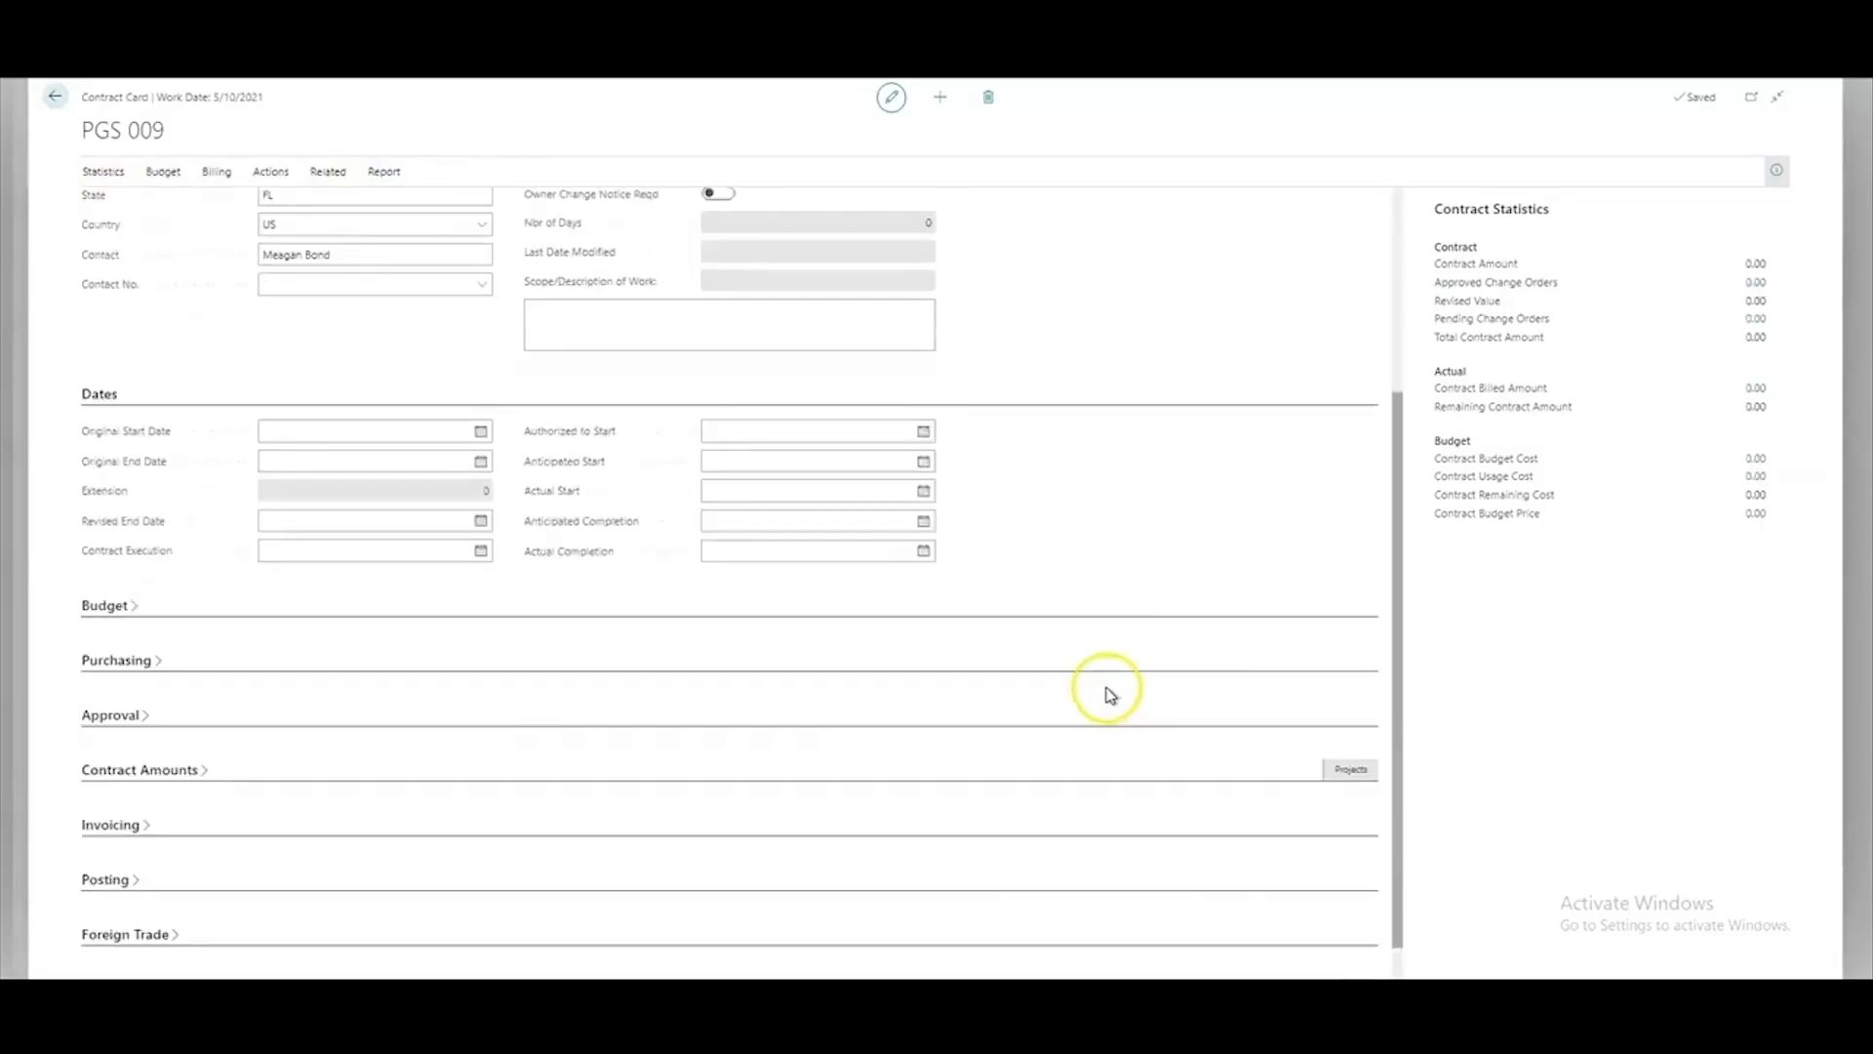
click(115, 827)
scroll(648, 758, down, 1)
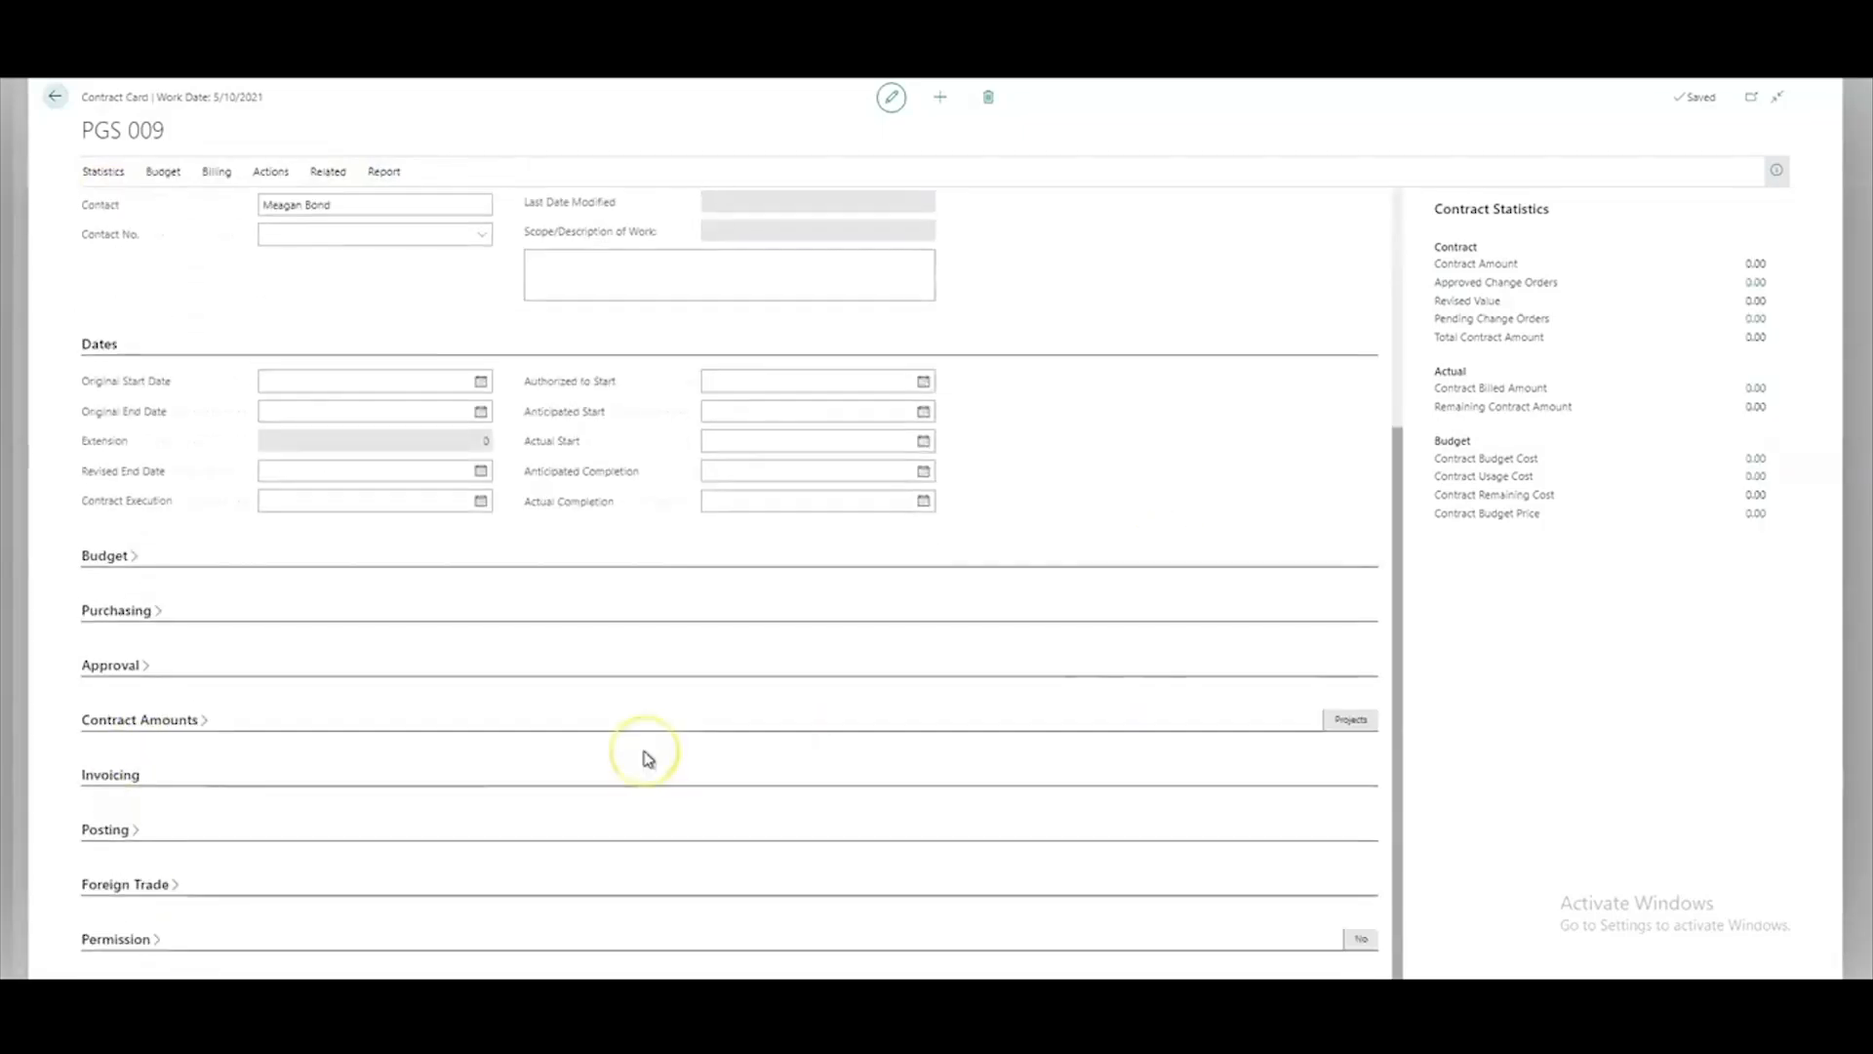
scroll(644, 757, down, 3)
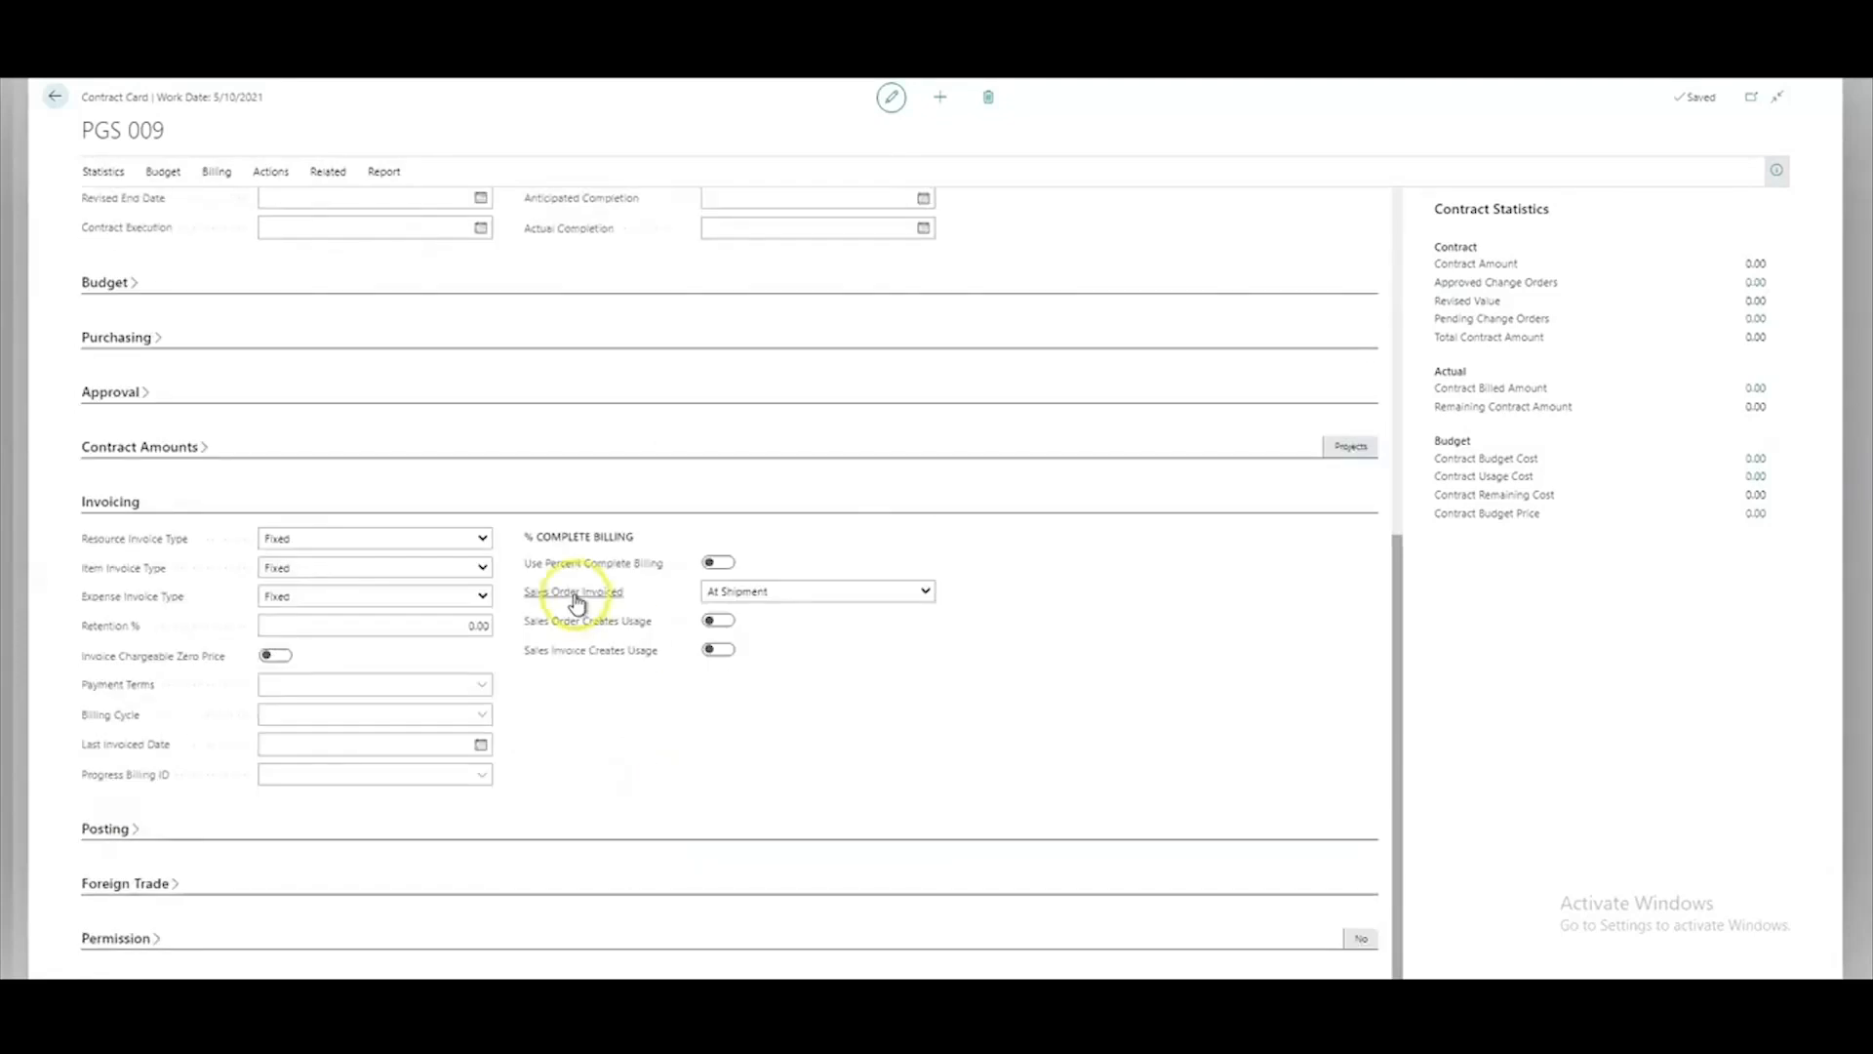
click(797, 592)
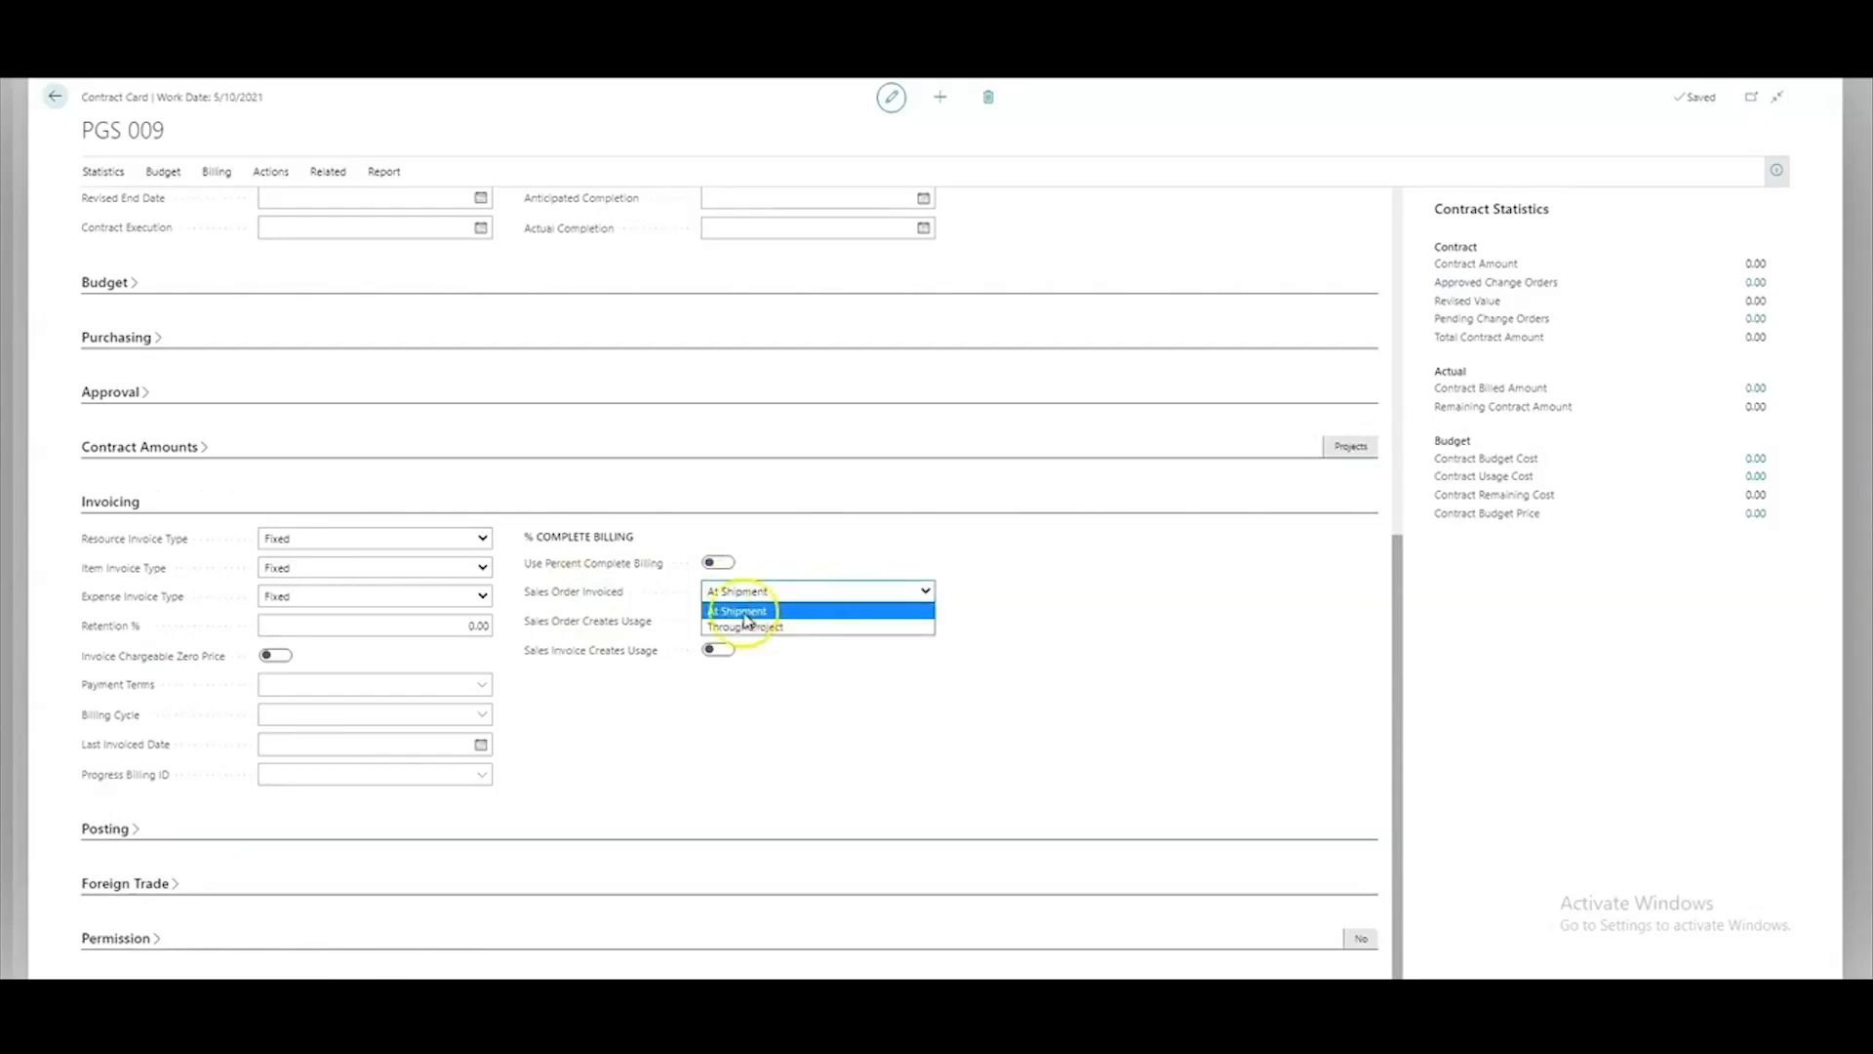
click(995, 681)
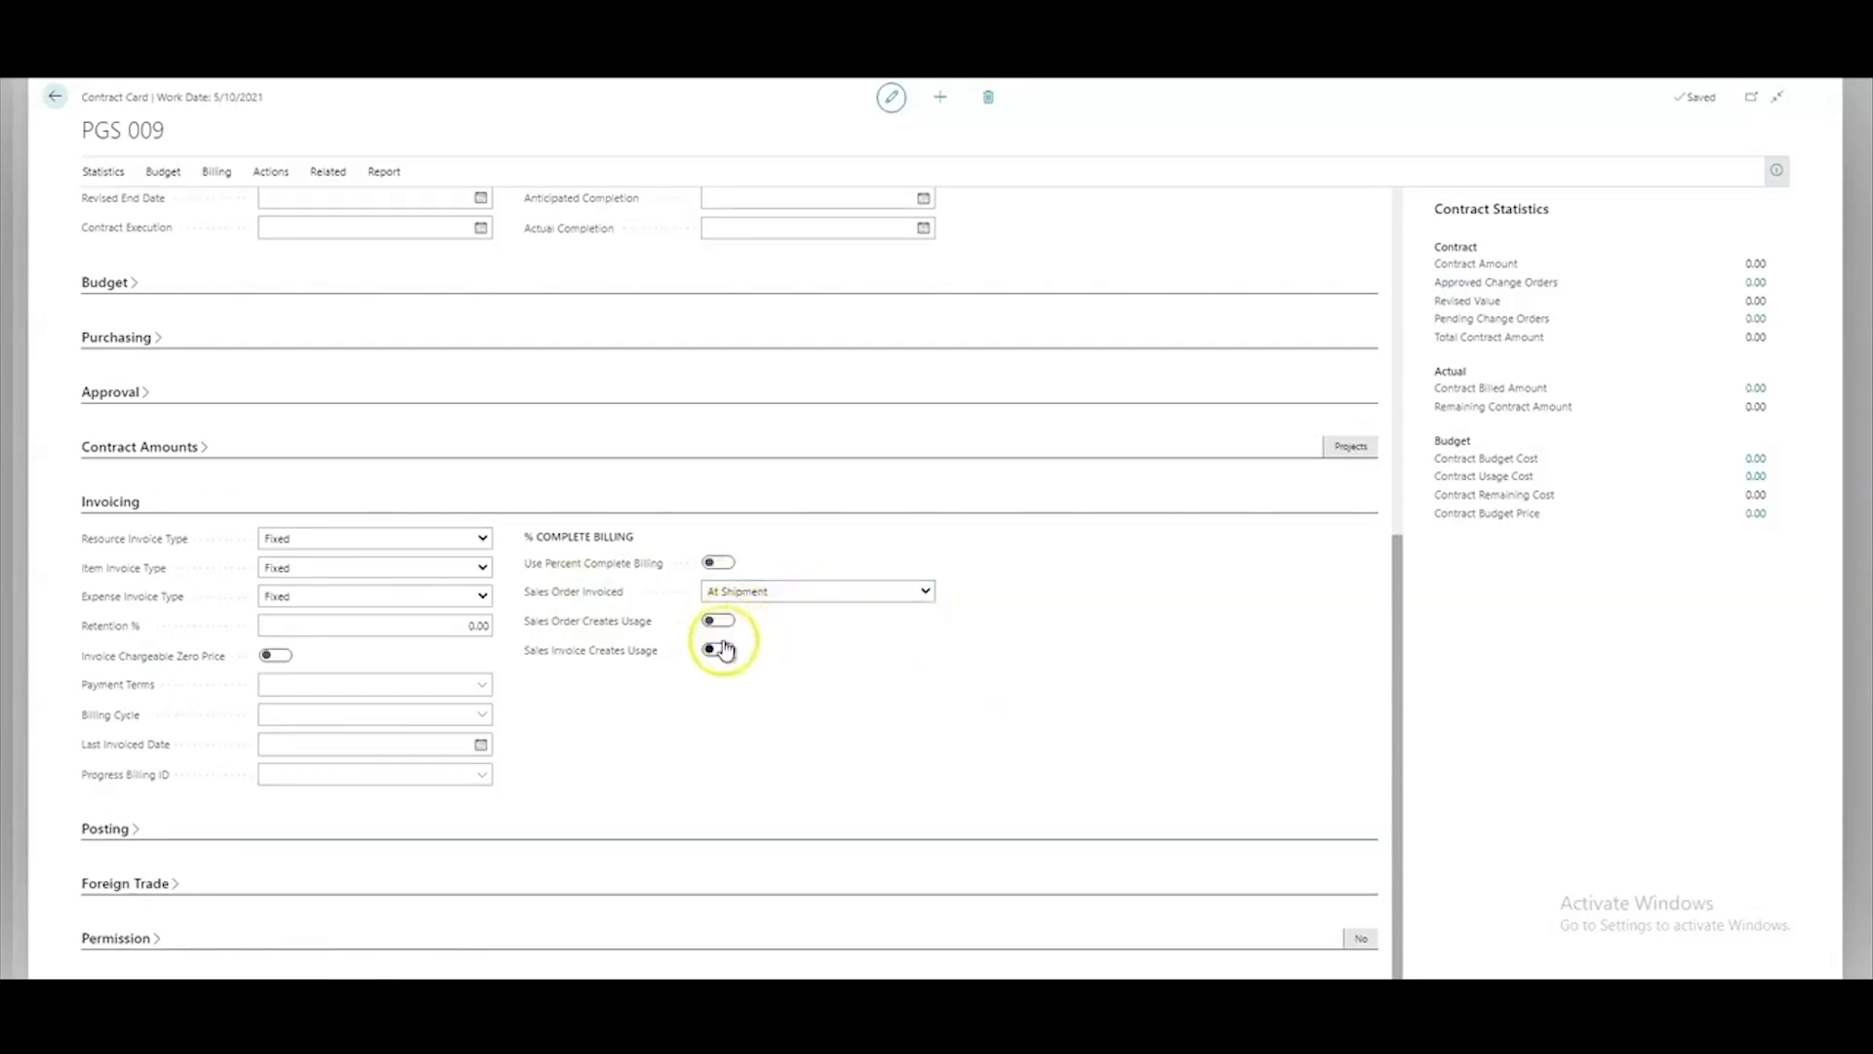
click(770, 590)
click(769, 628)
click(724, 624)
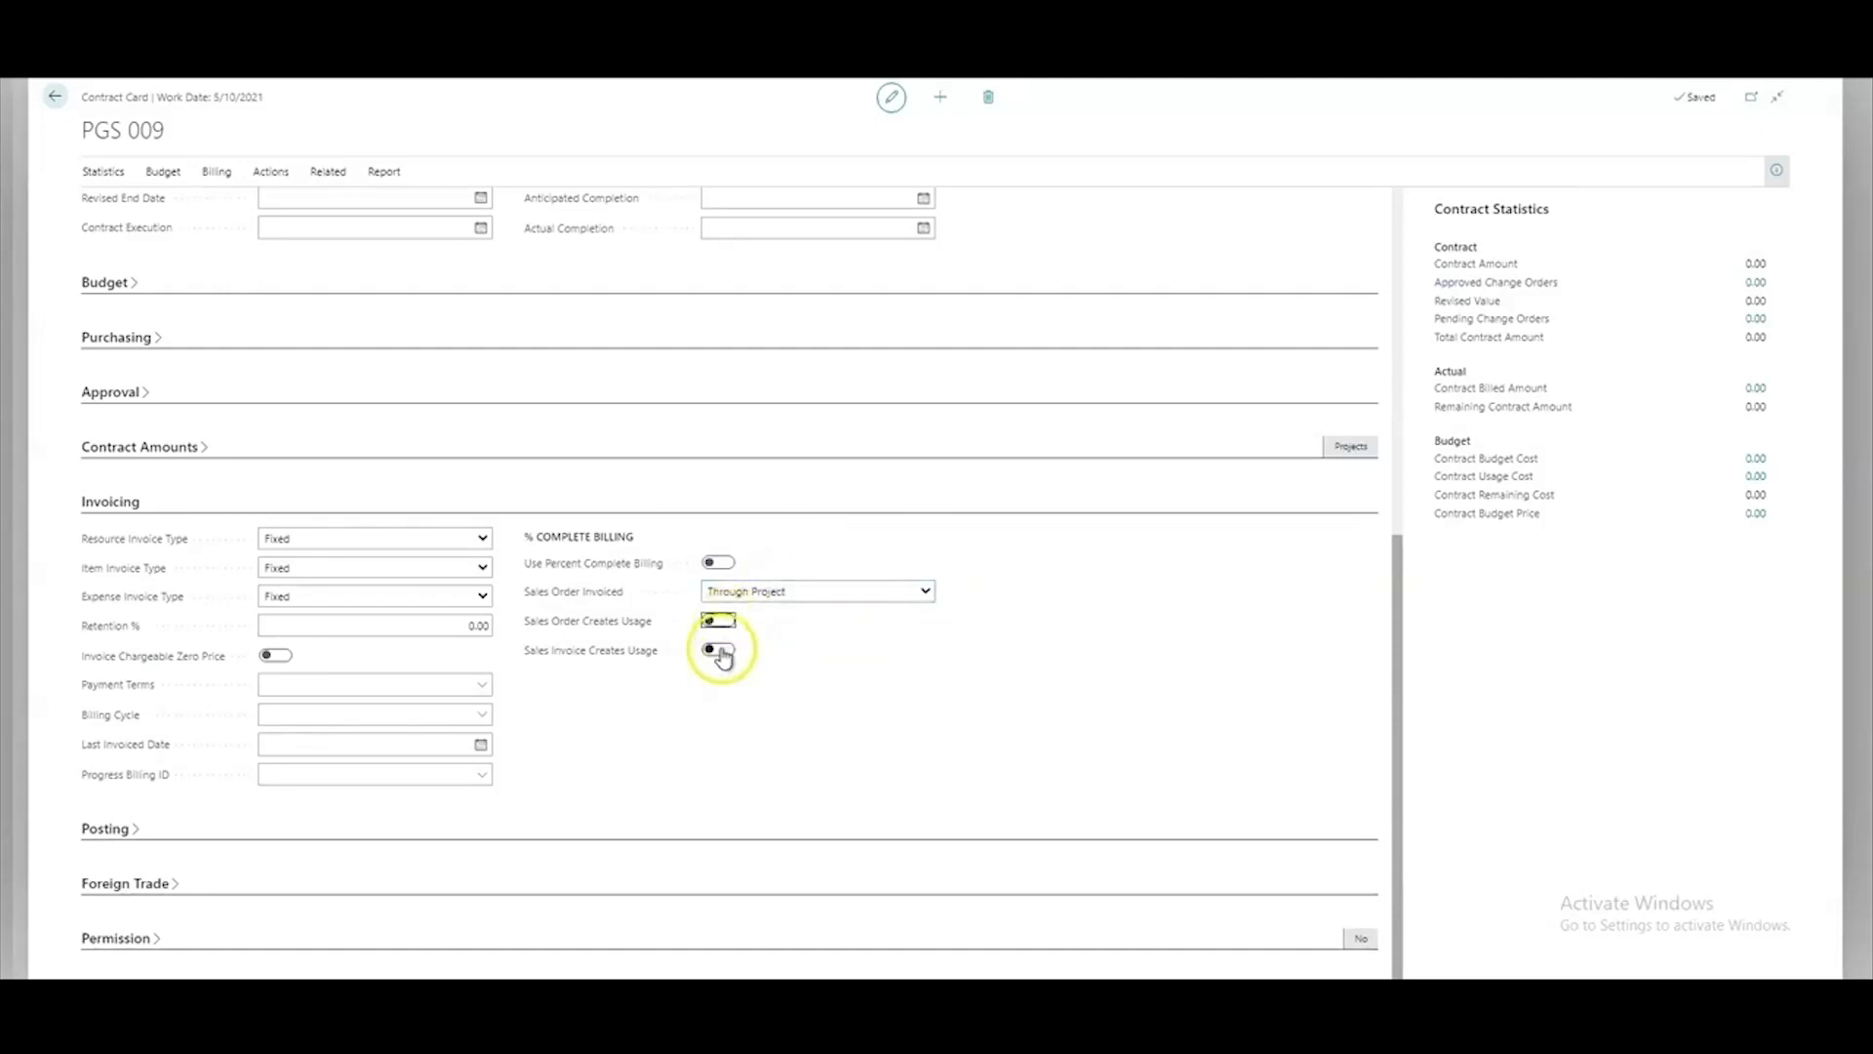
click(58, 101)
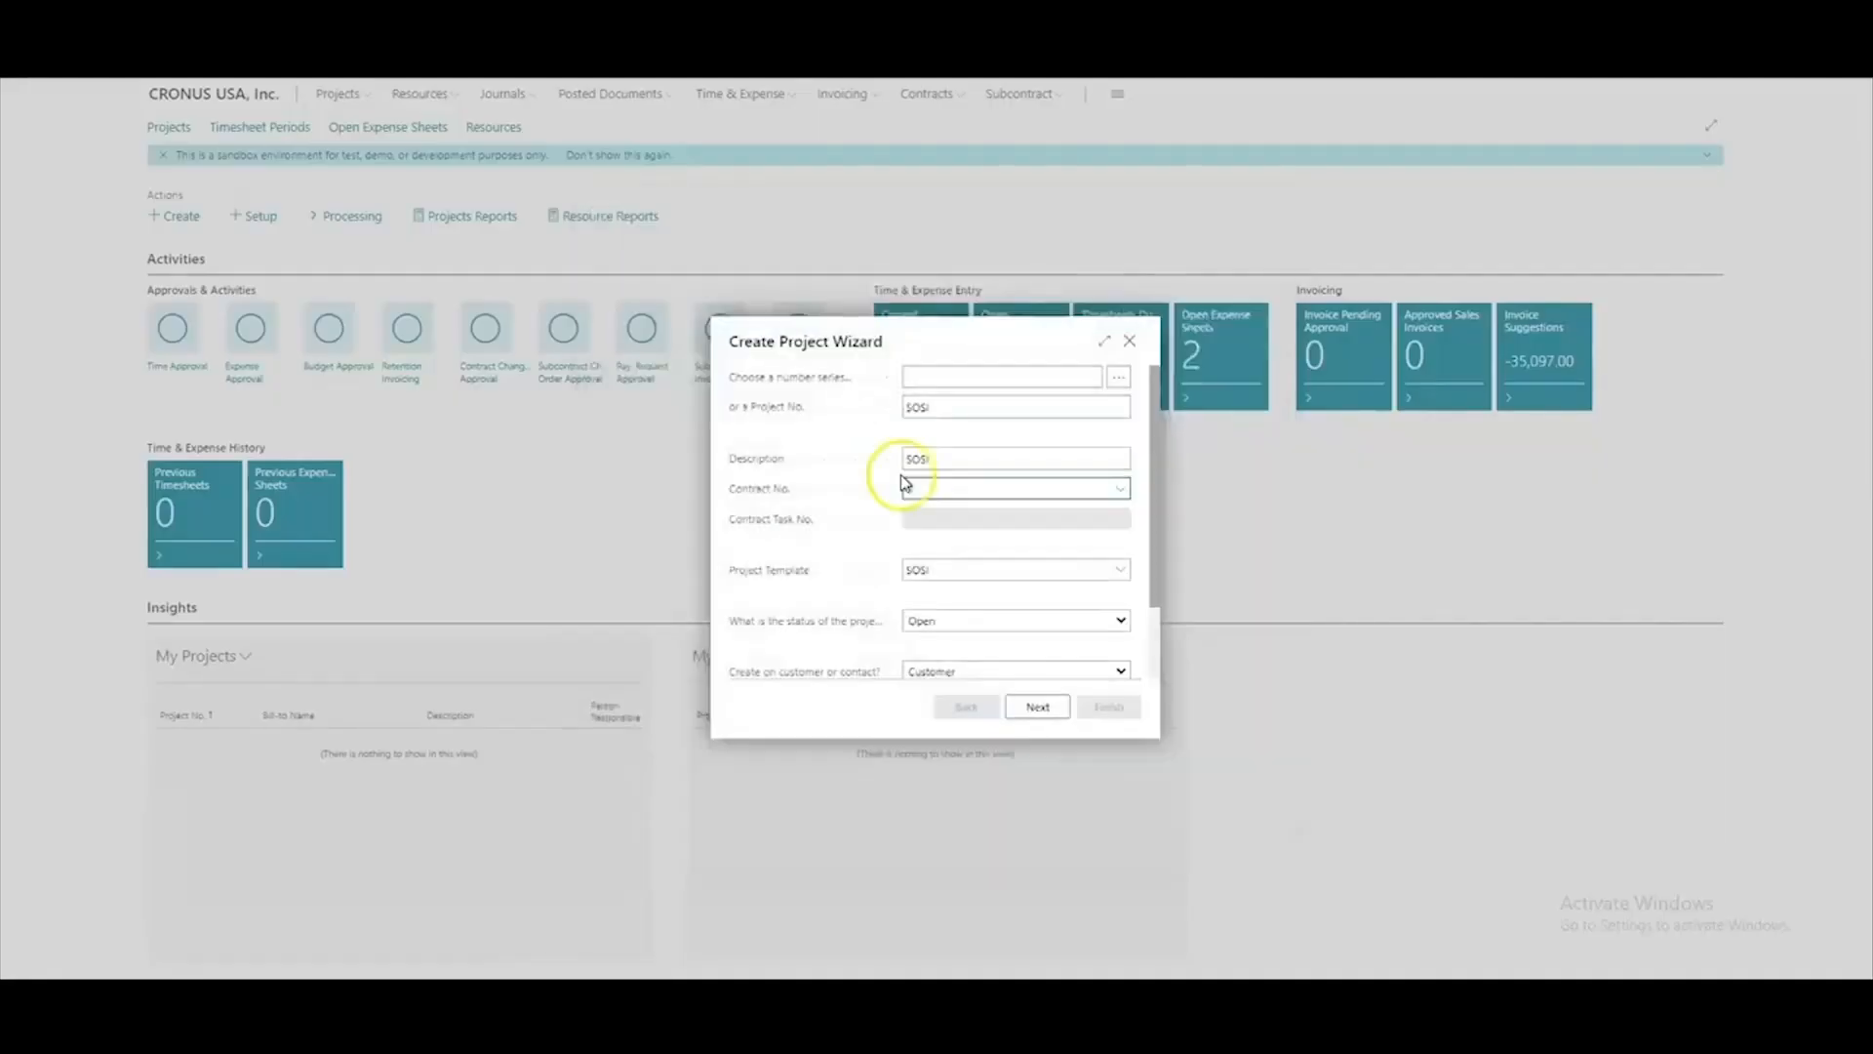
Assign the School of Fine Art contract to the new project and advance the wizard to the project site details
click(962, 489)
click(968, 557)
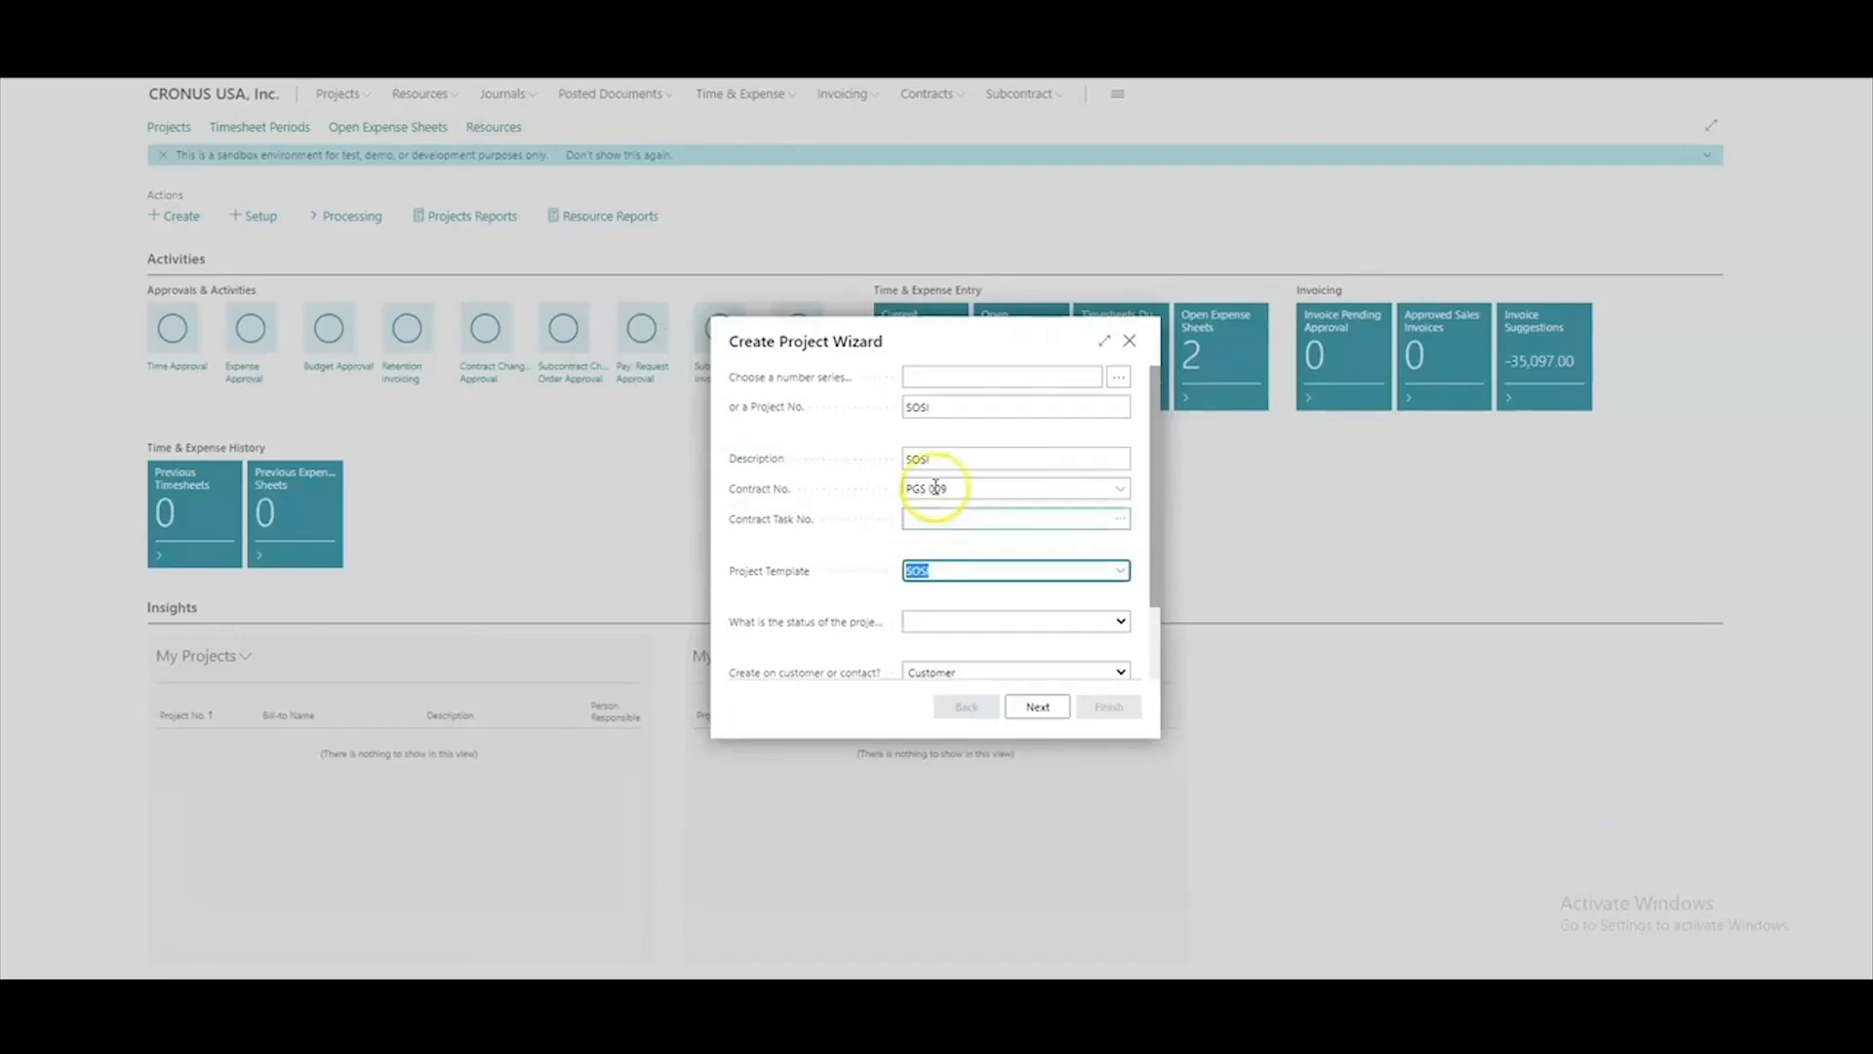
click(1037, 708)
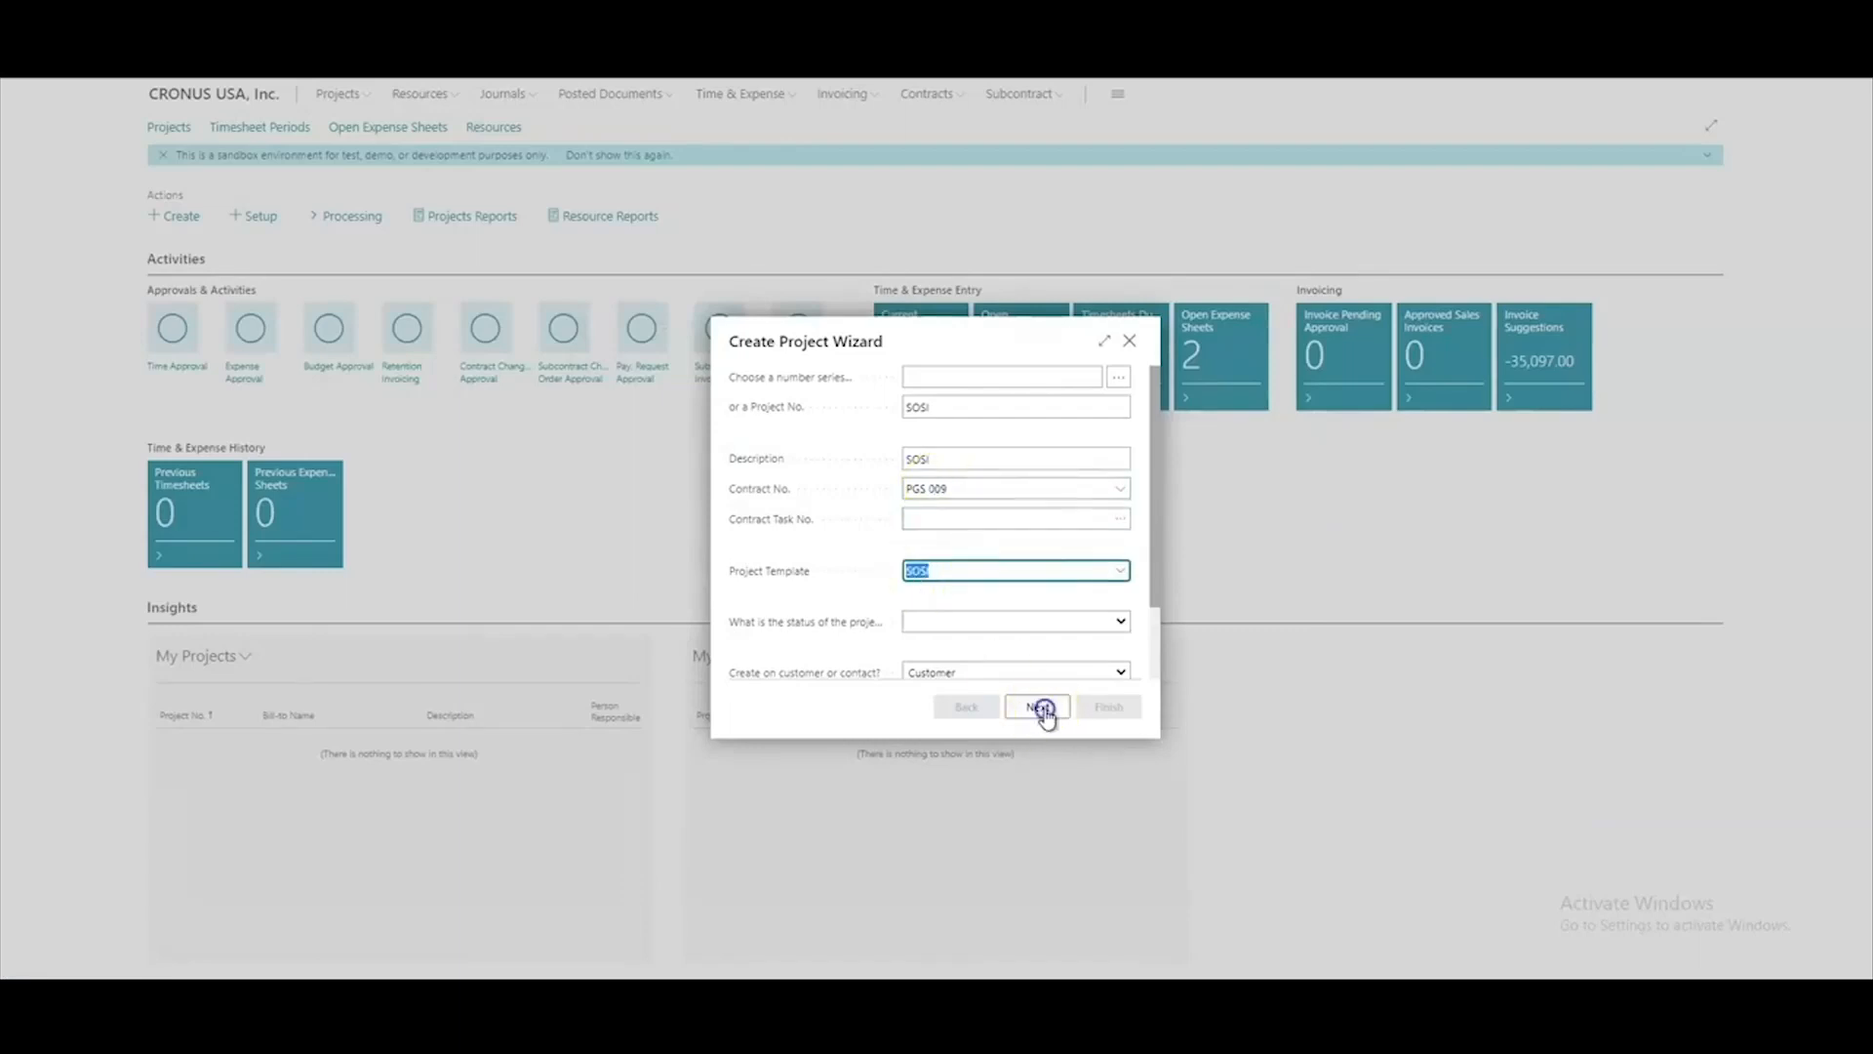
click(1039, 709)
click(1039, 706)
click(966, 707)
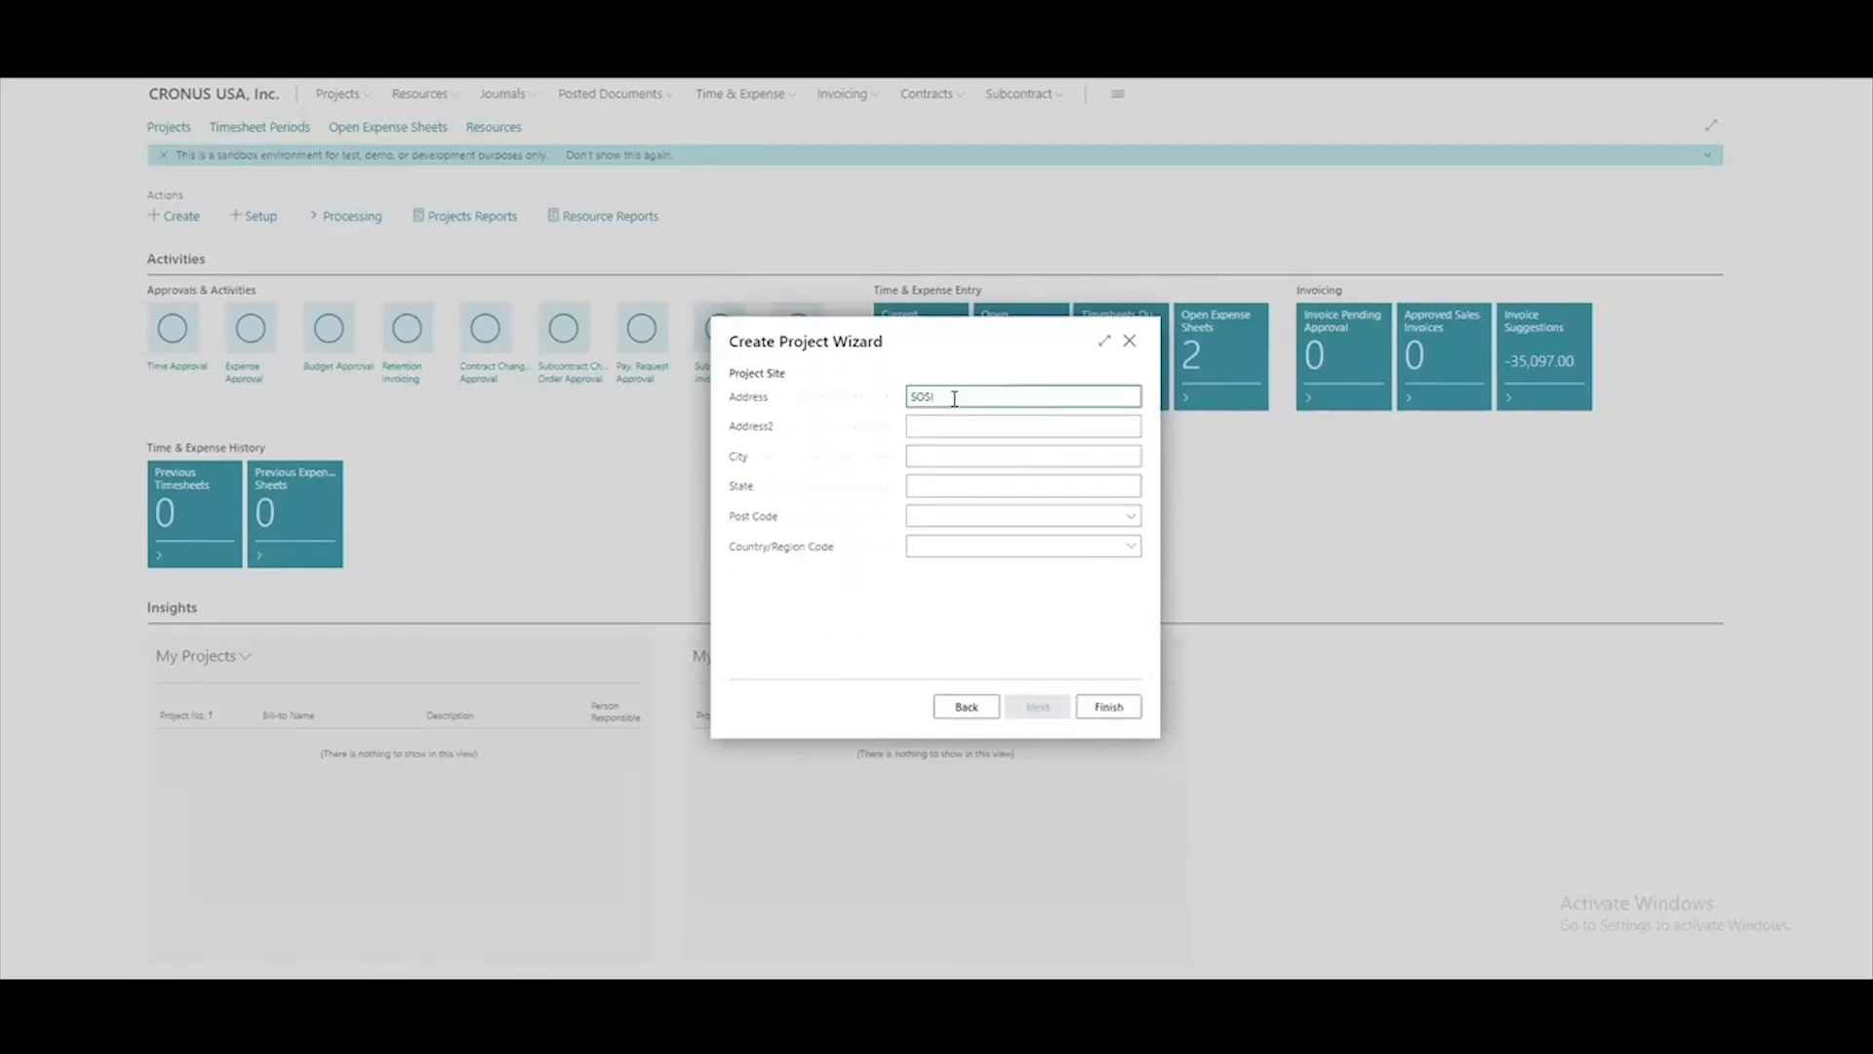
Enter SOSI 1 as the project site's Address and SOSI 2 as Address2, and finish the wizard
key(Tab)
text(SO)
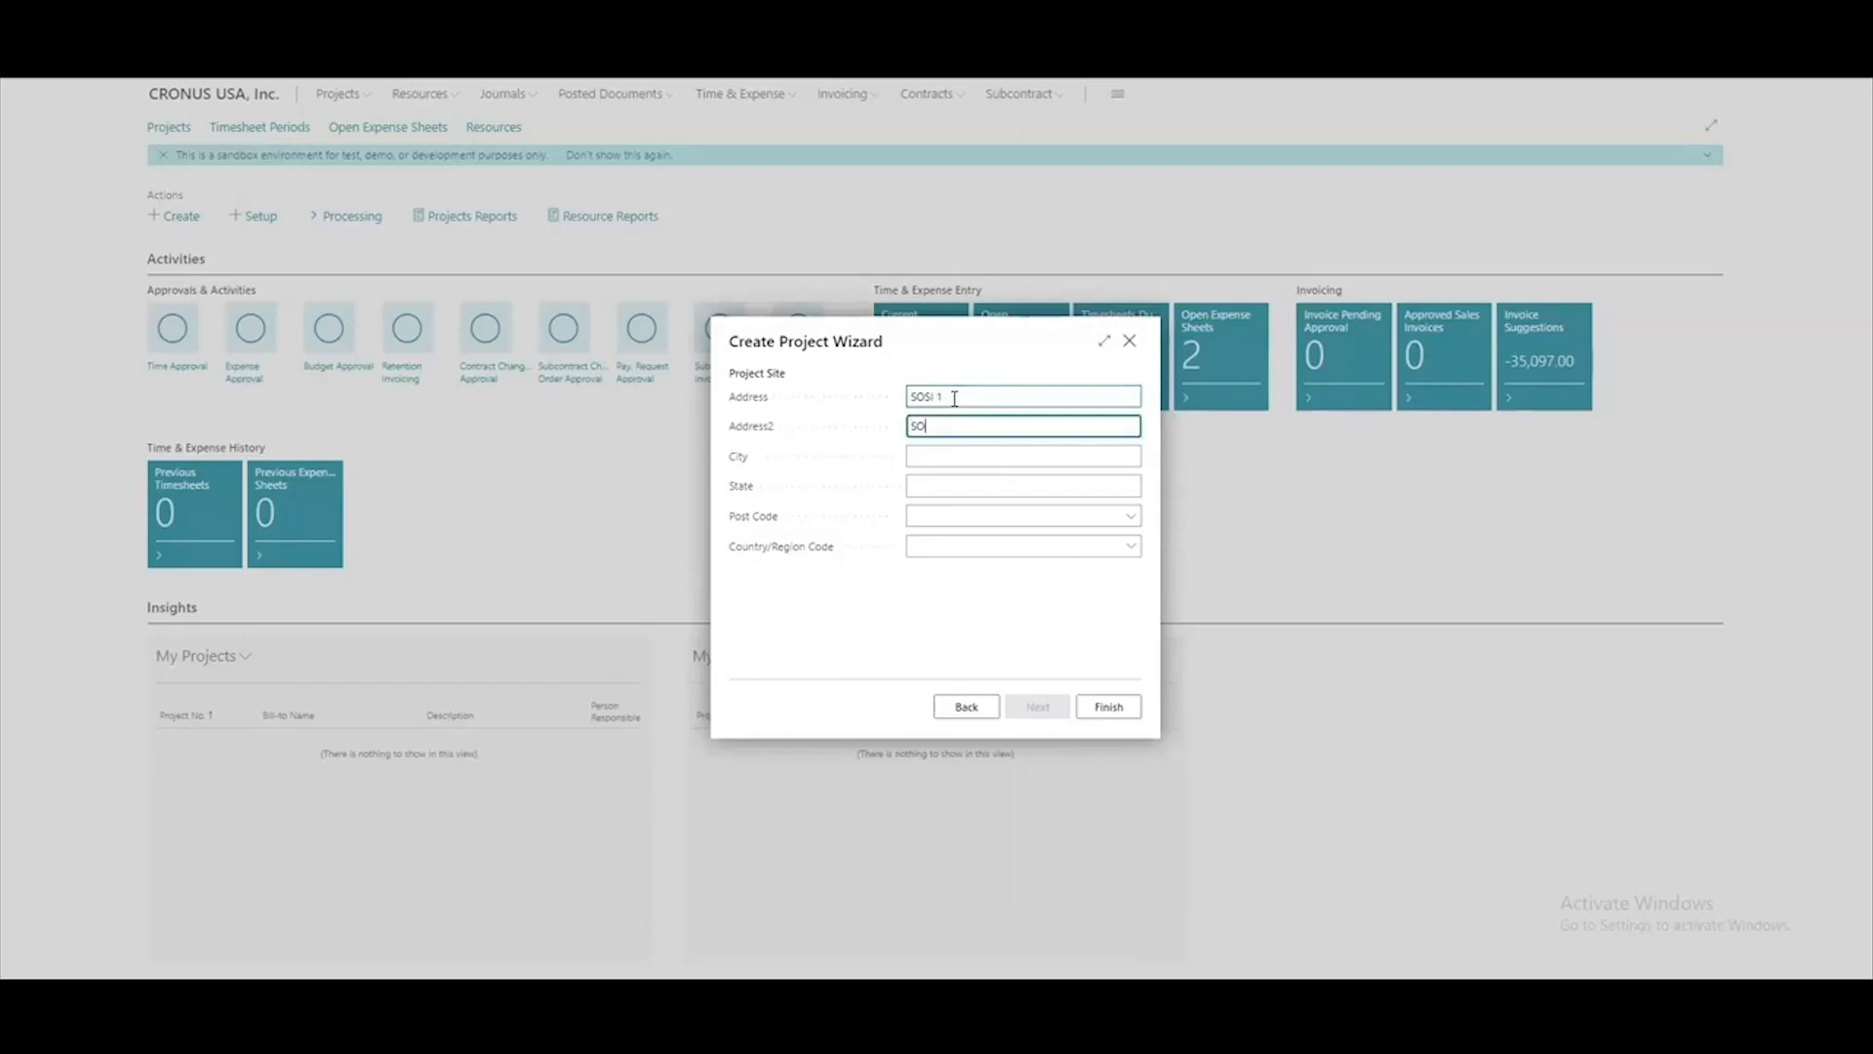
text(SI 2)
key(Tab)
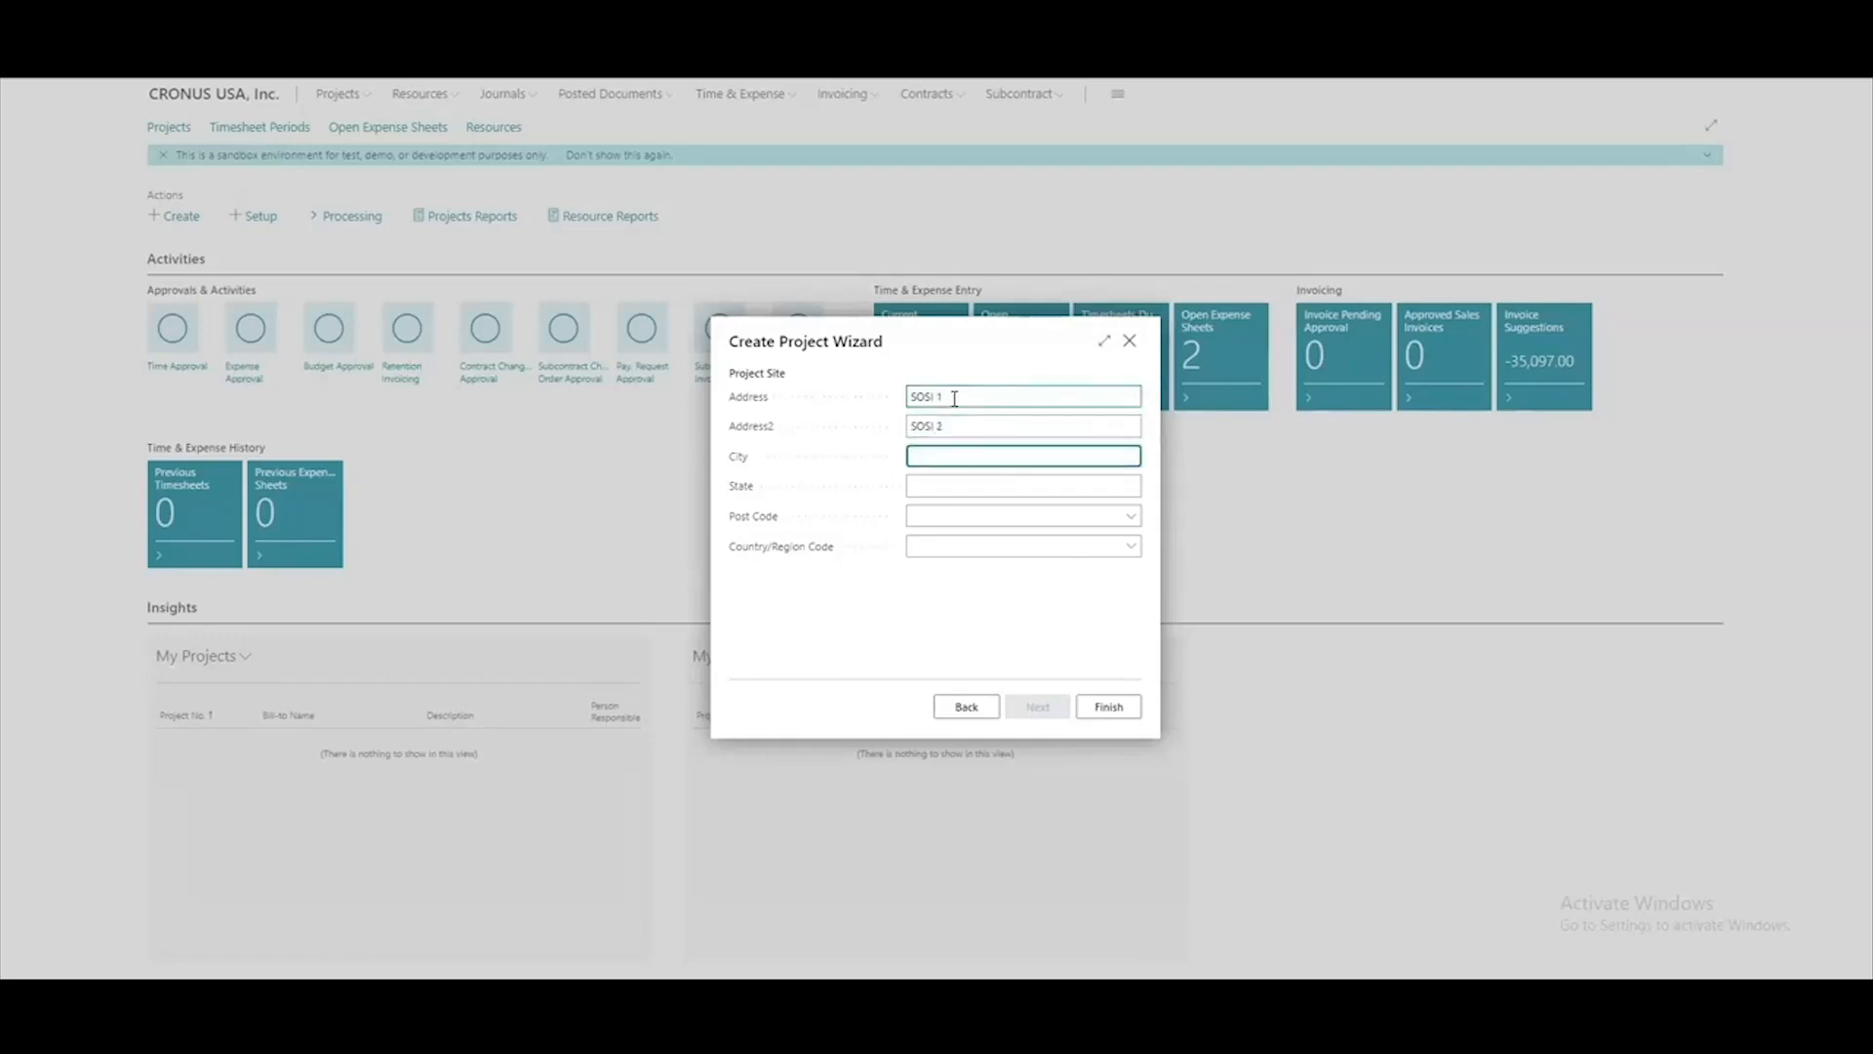
click(1108, 706)
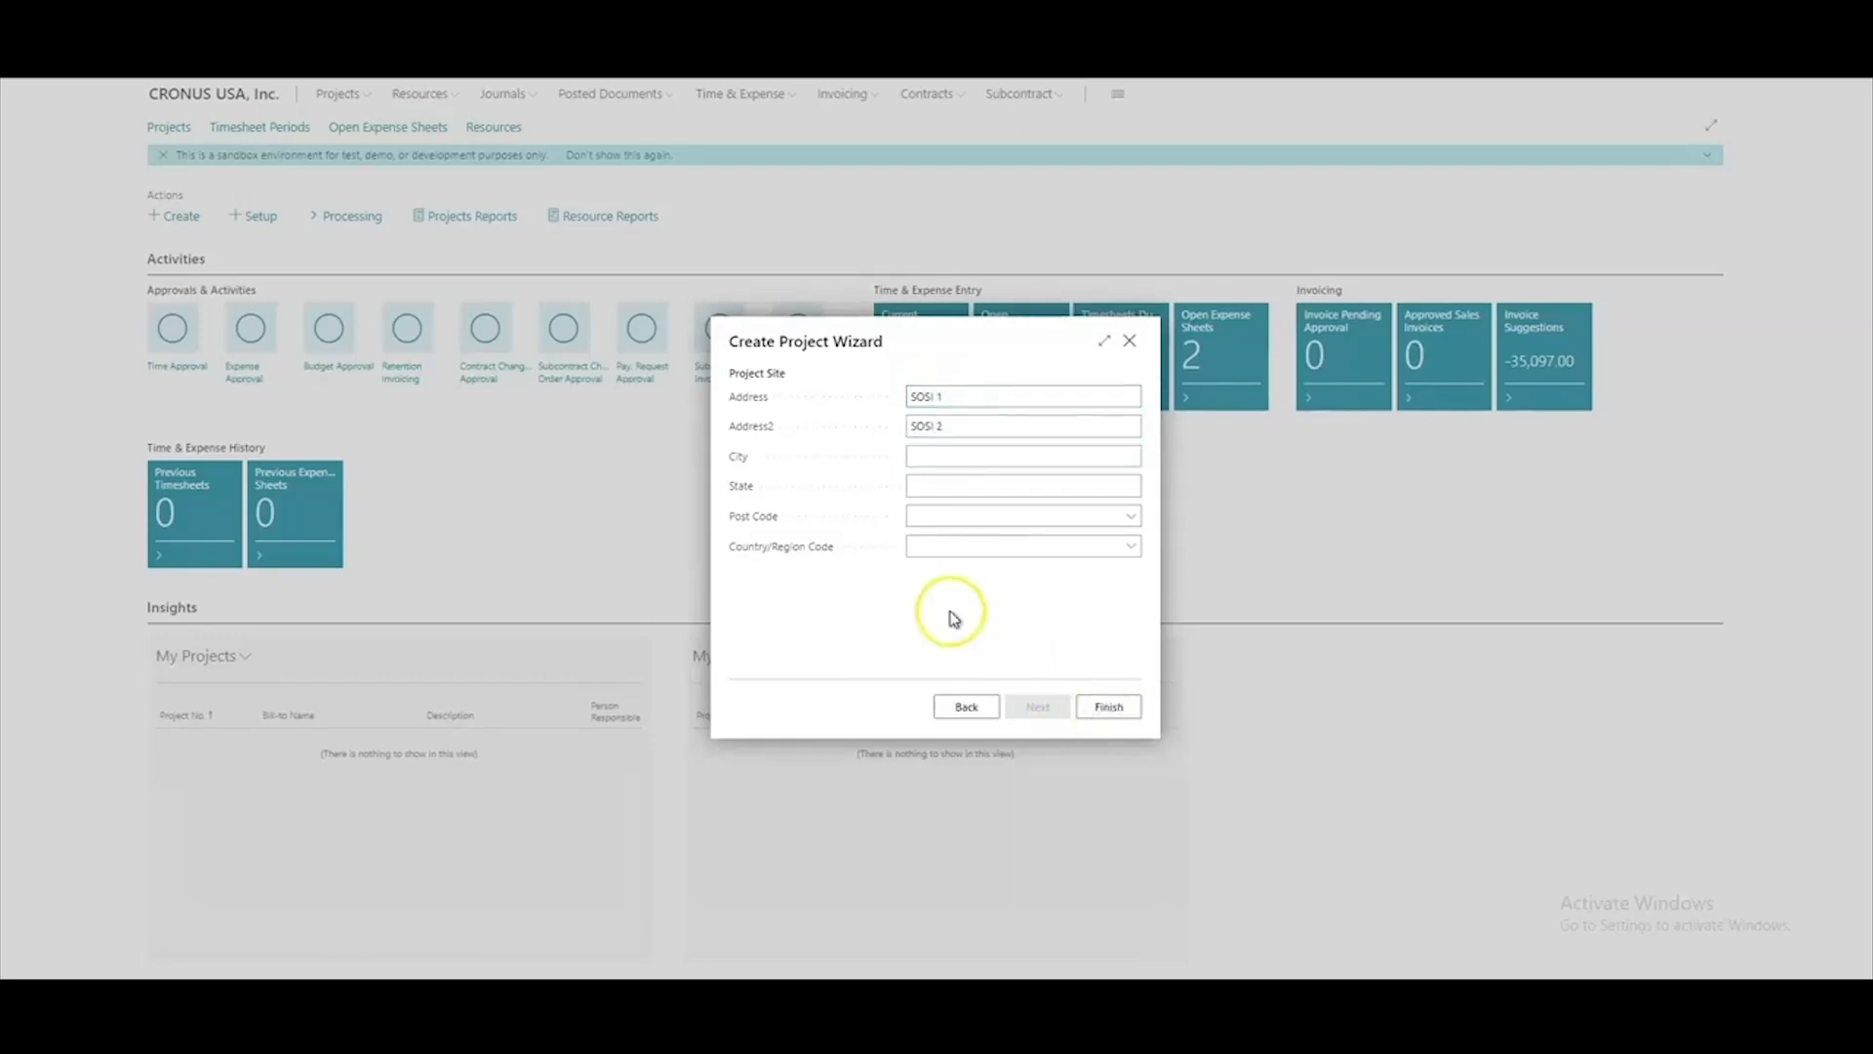
Select All Tasks for the TEST CASES task template and accept the DETAIL invoice setup template for the new project
click(1079, 366)
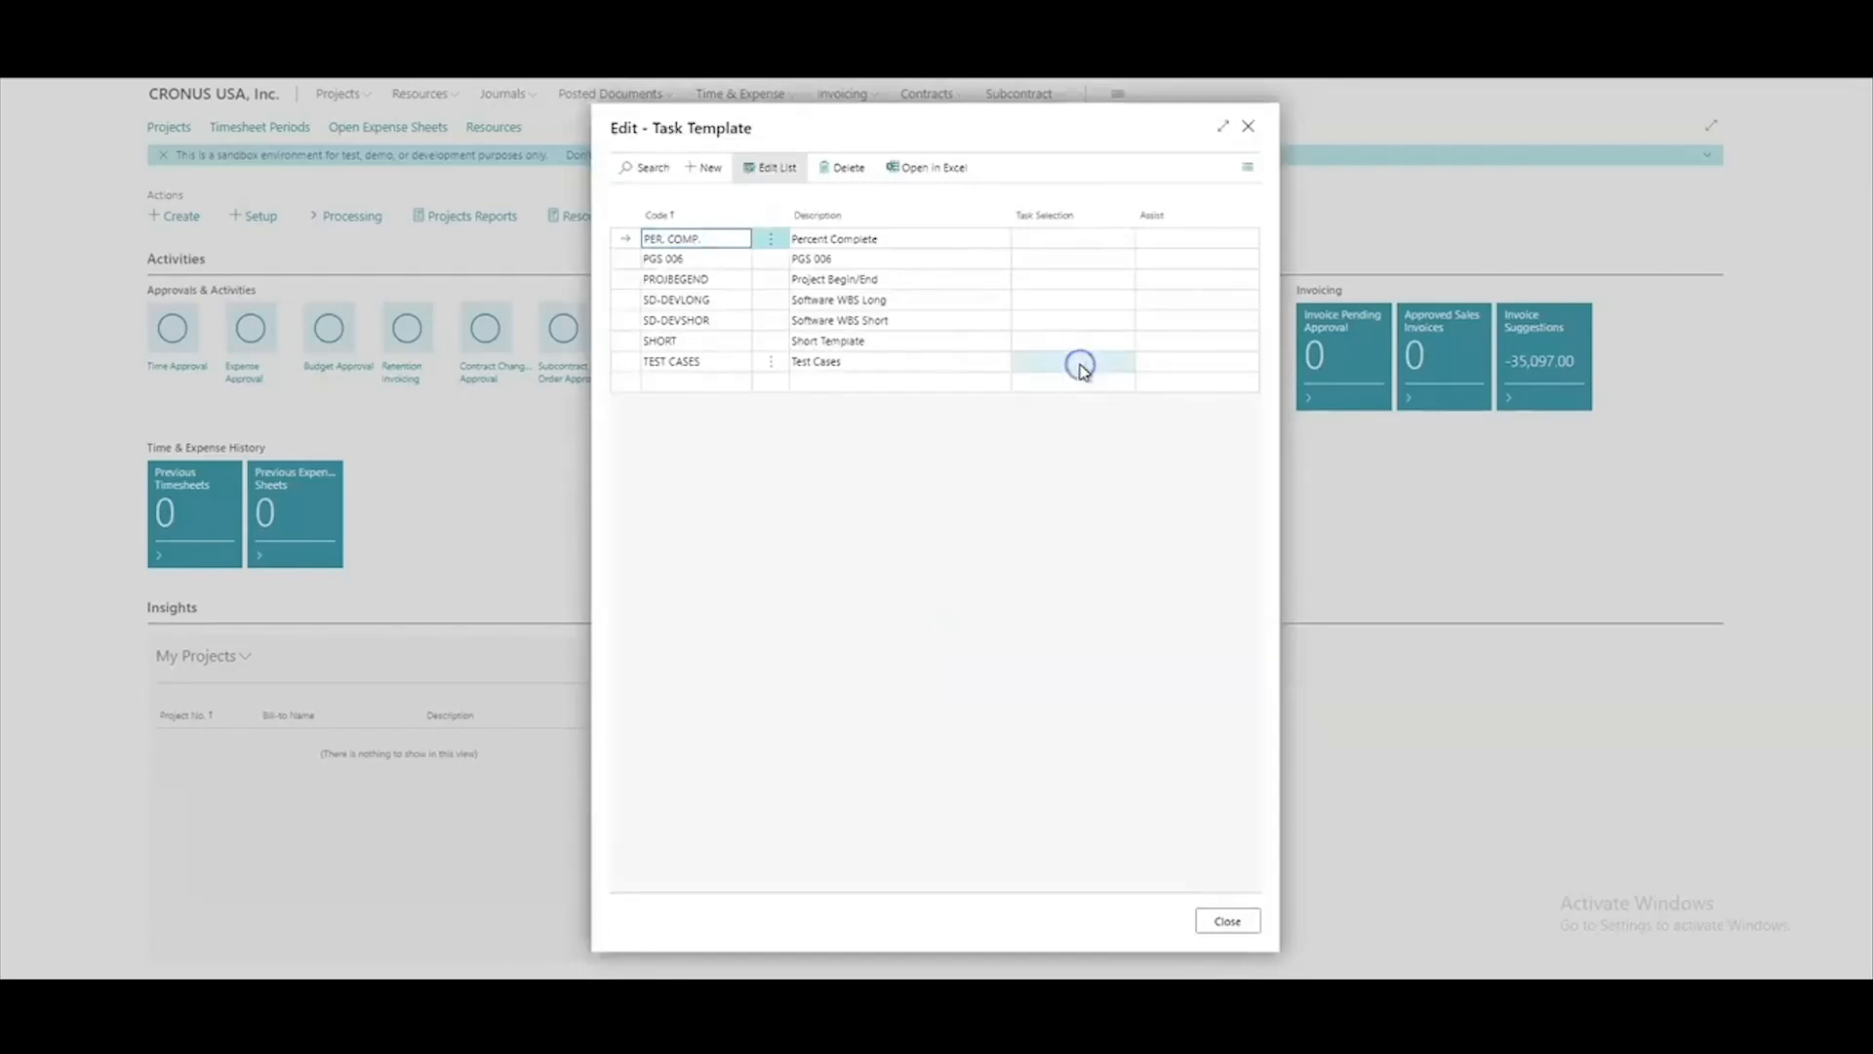
click(1039, 407)
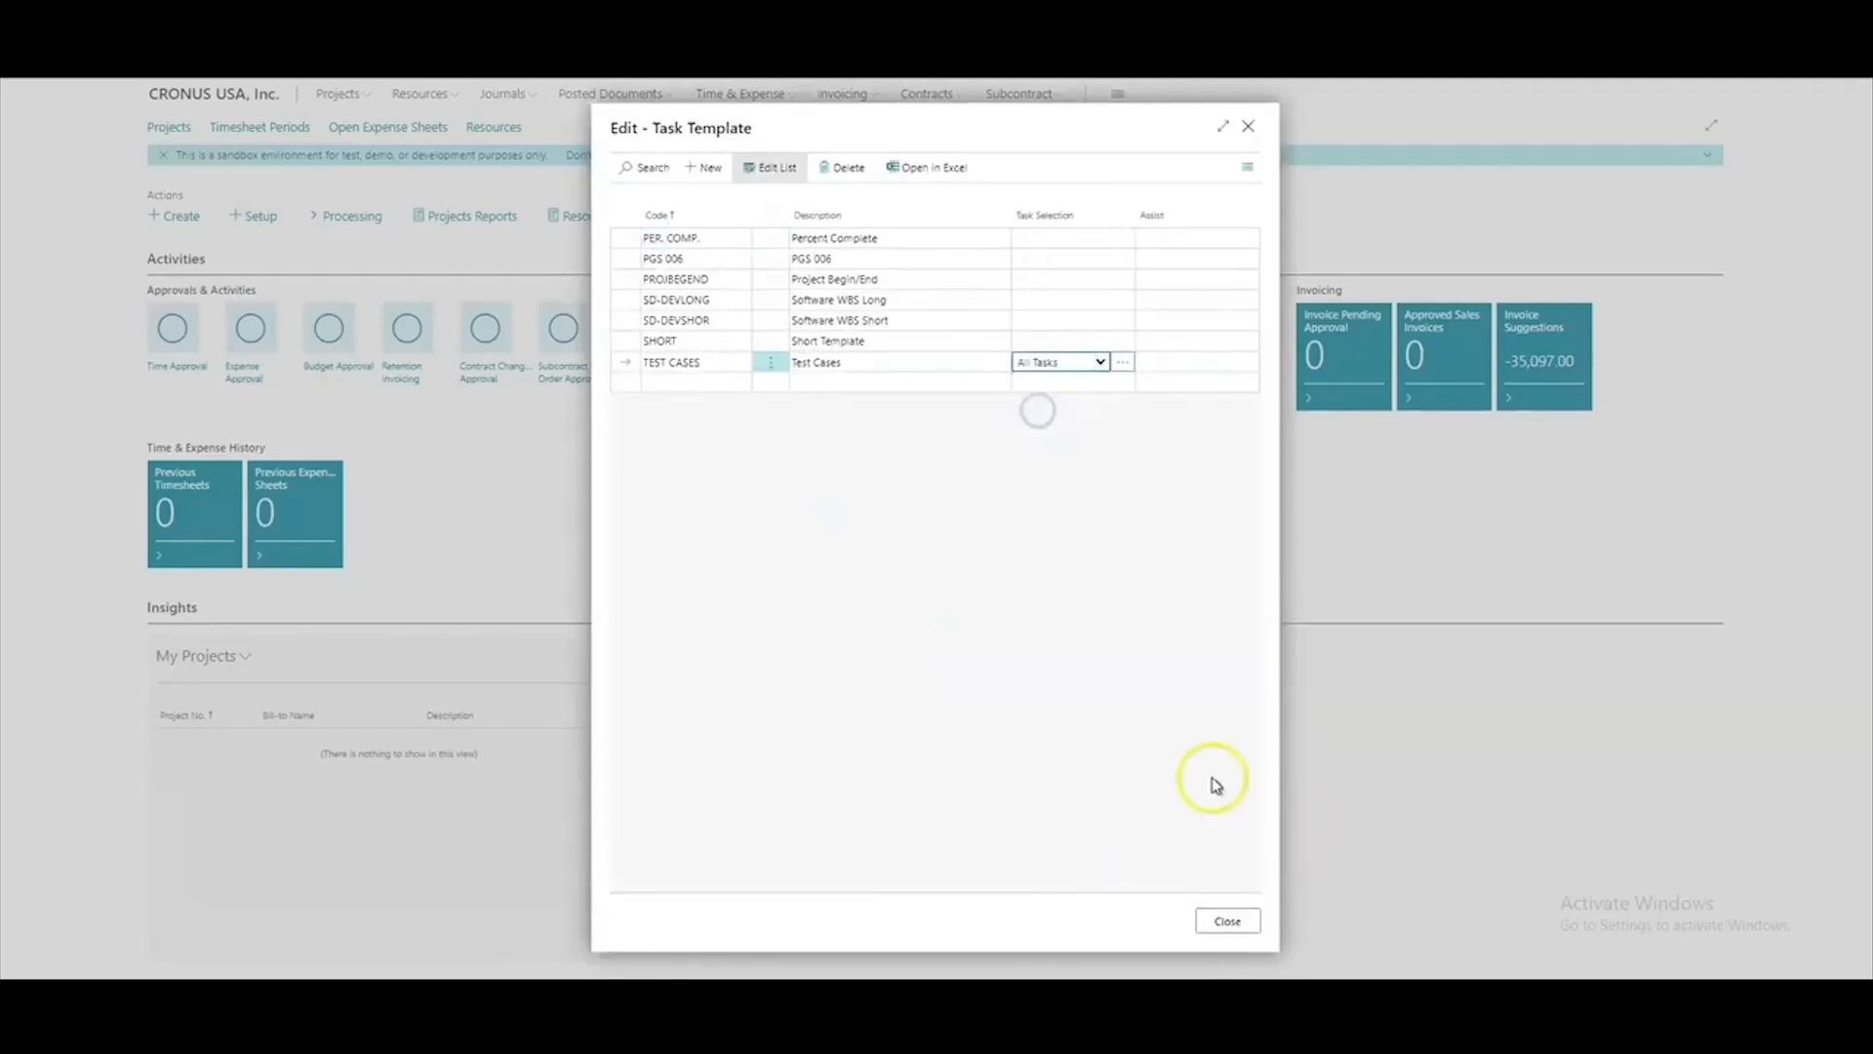
click(1227, 921)
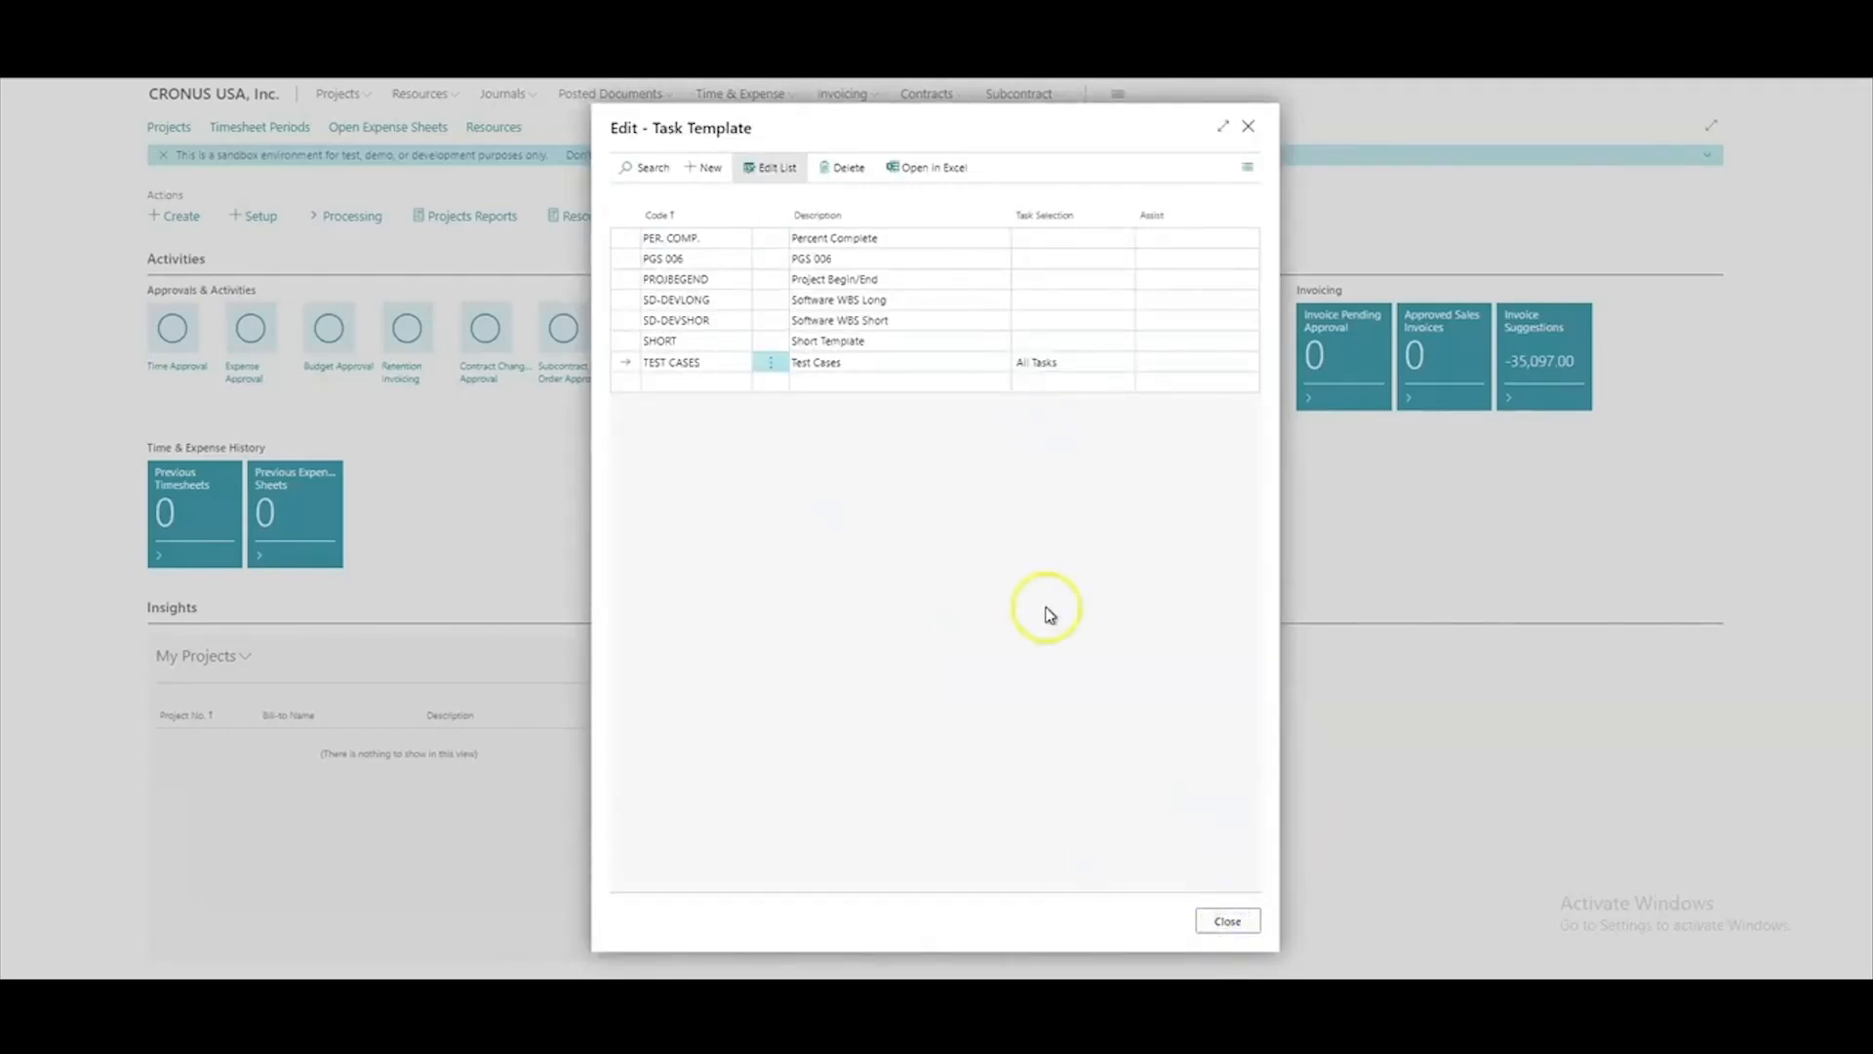
click(1156, 815)
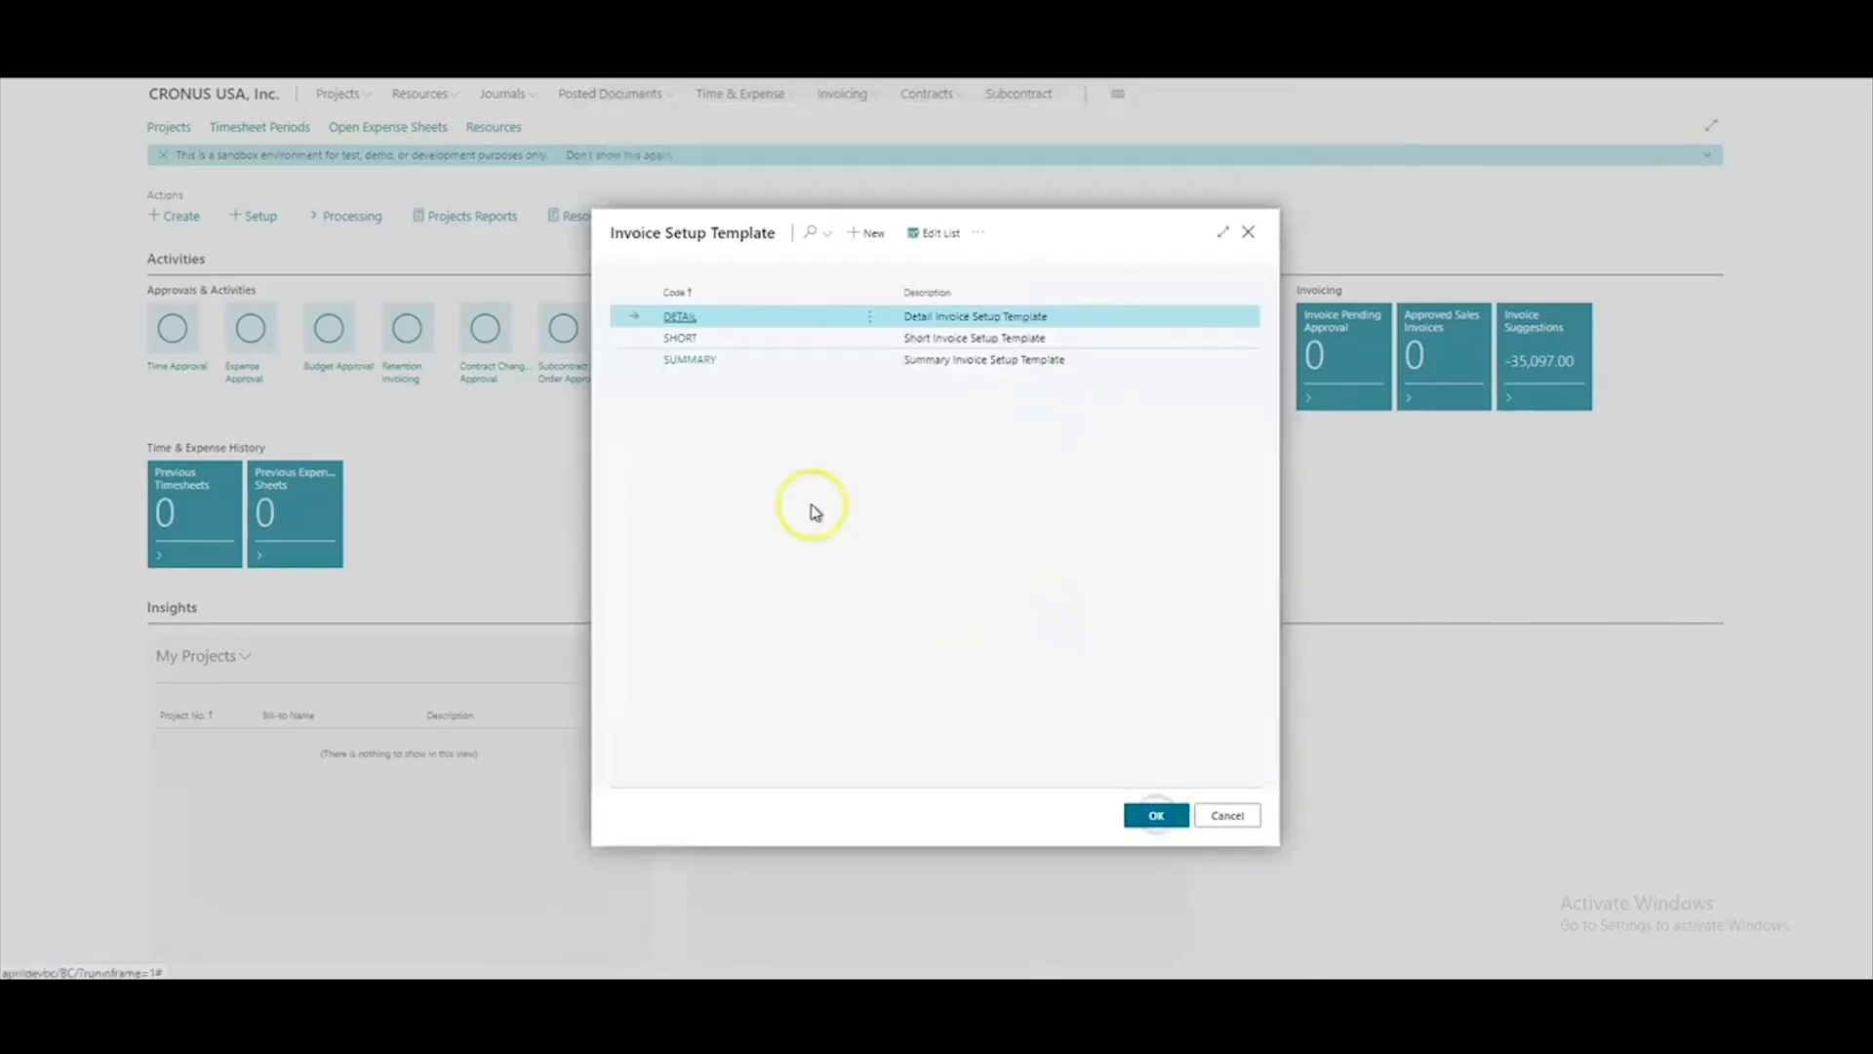
key(Return)
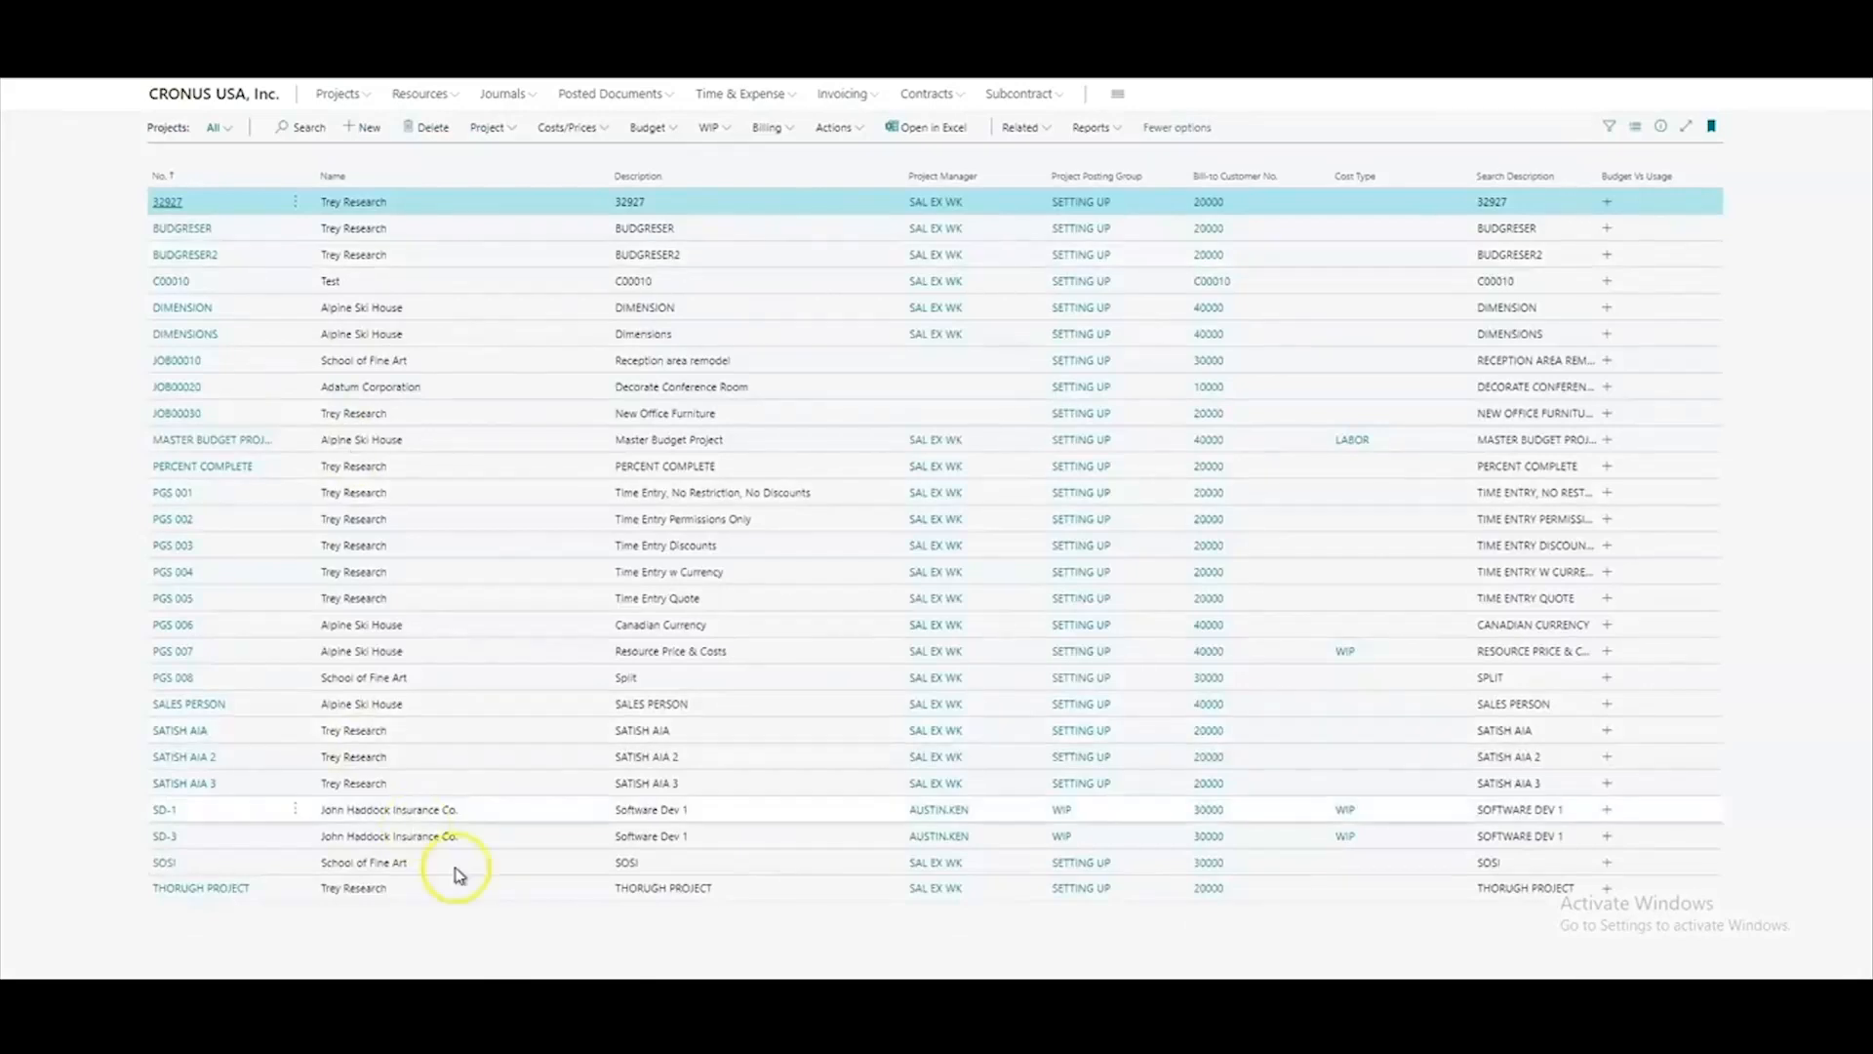
Open the SOSI project card from the Projects list and review its sales order and sales invoice usage settings under Invoicing
click(493, 129)
click(515, 335)
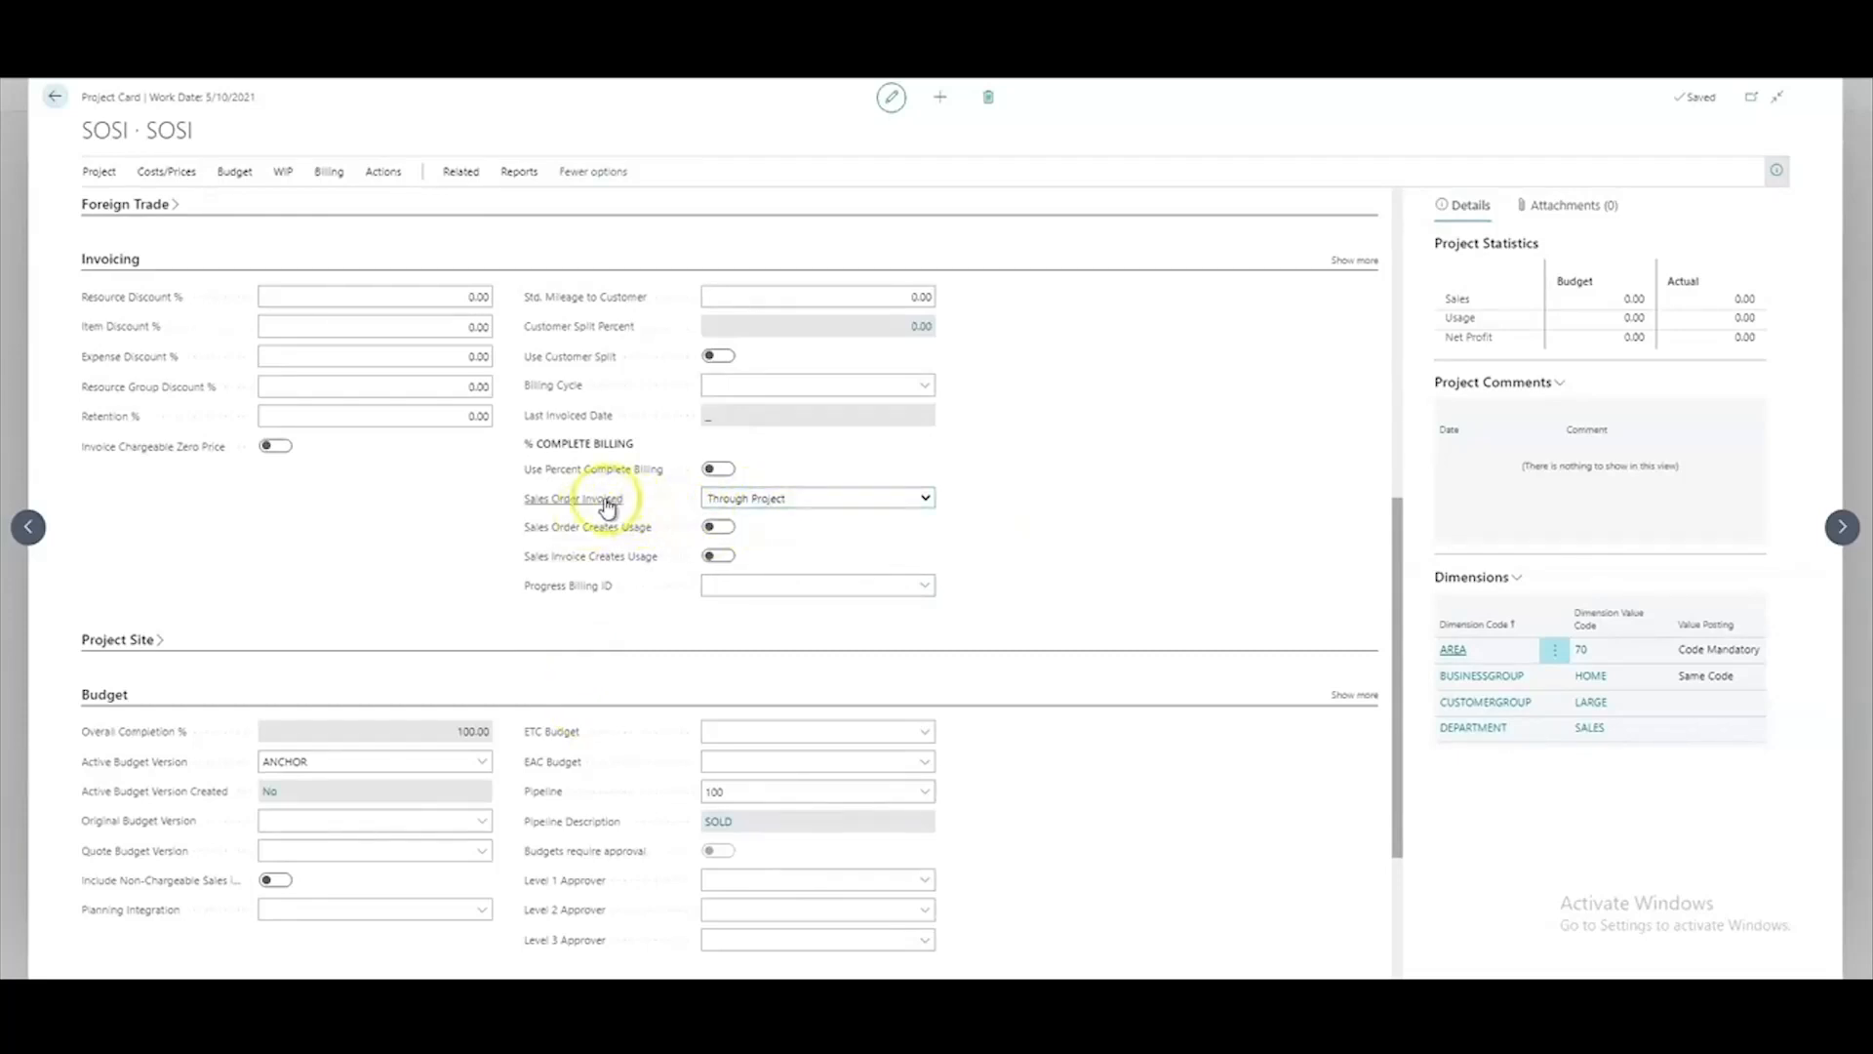
mouse_move(730, 508)
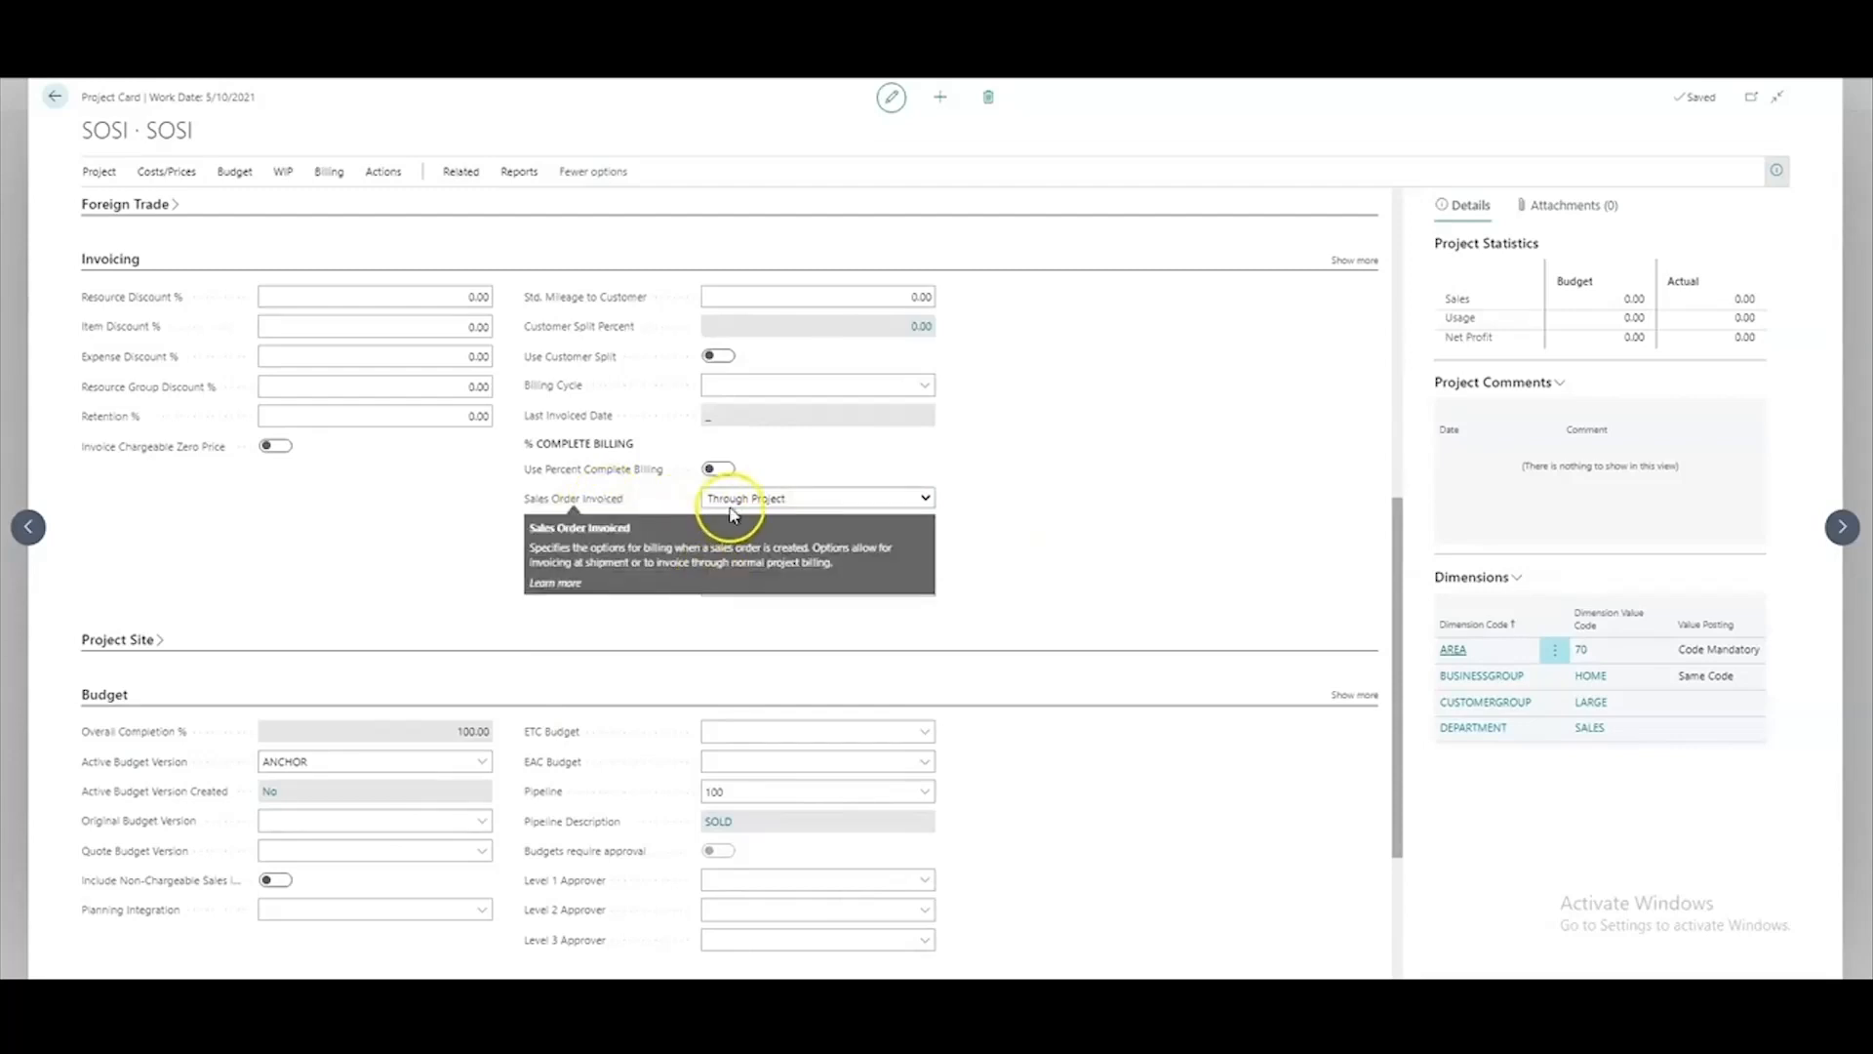
click(420, 544)
scroll(419, 544, down, 3)
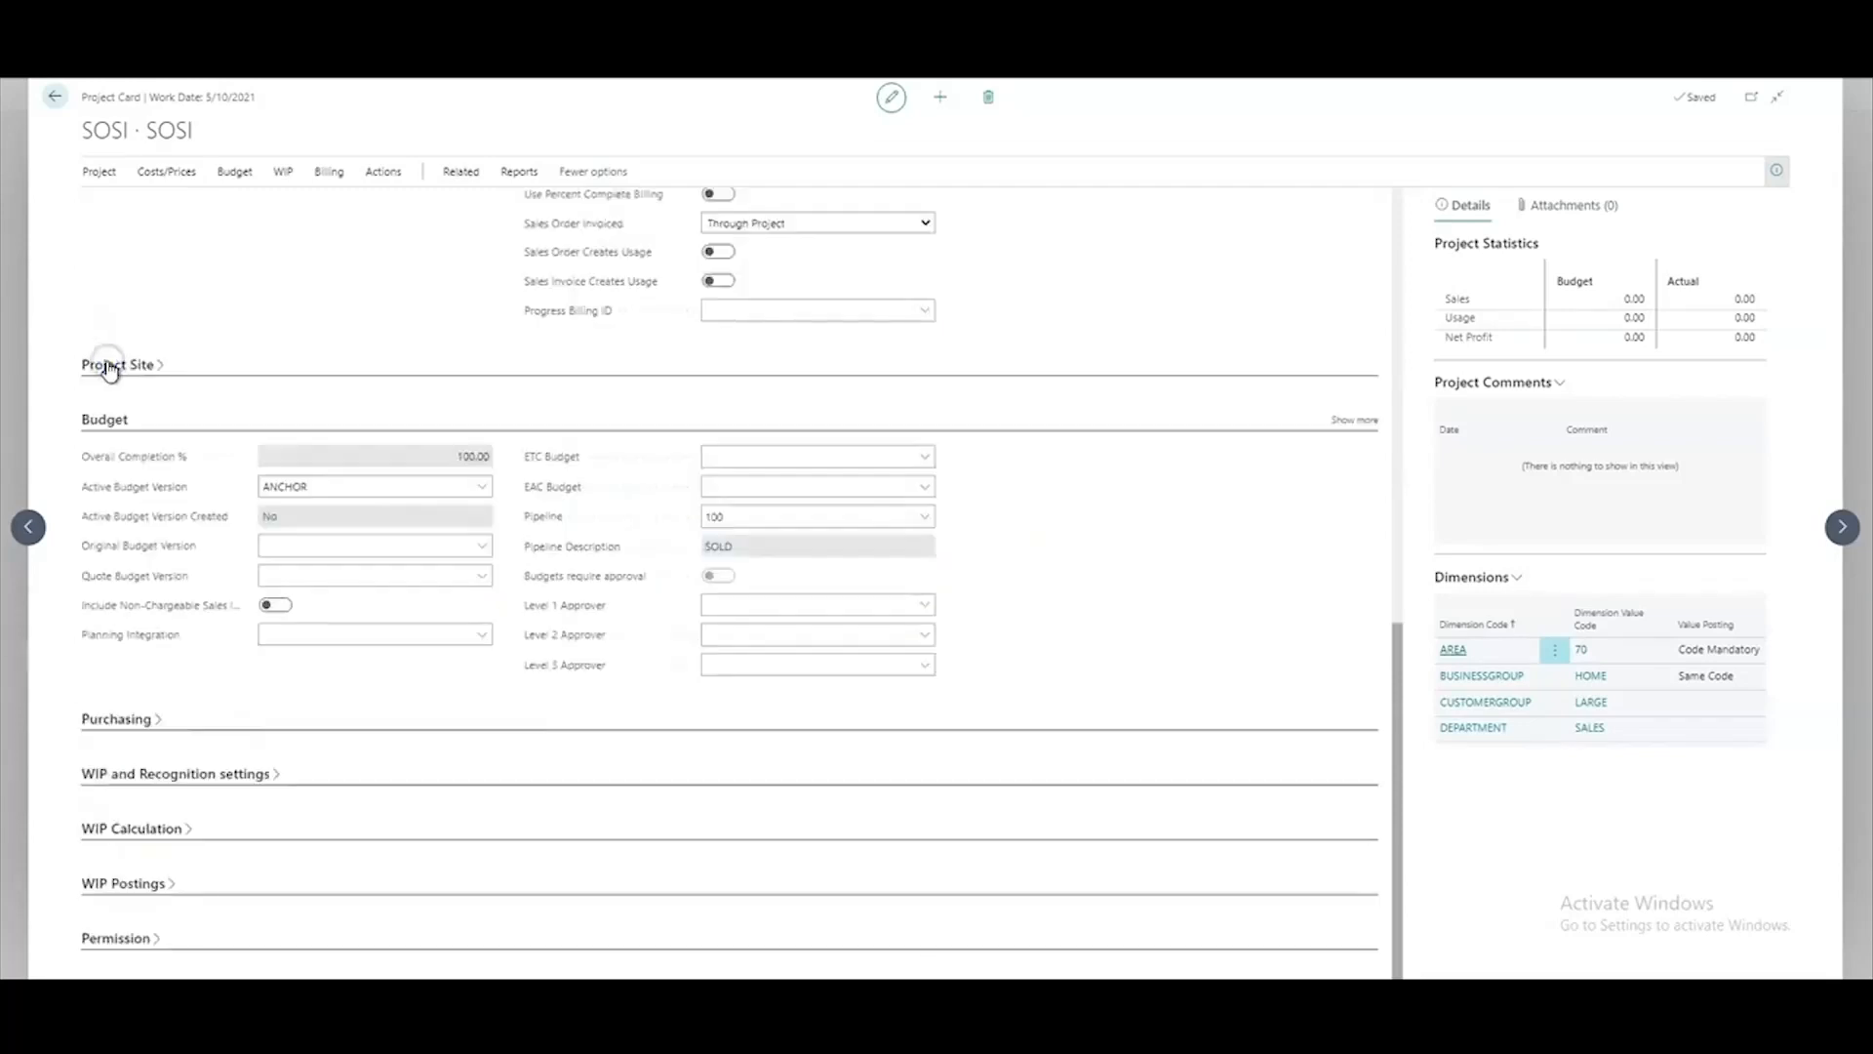
Expand the SOSI project's site details and examine the address lines along with the general and invoicing settings
click(108, 364)
click(750, 497)
scroll(749, 497, up, 4)
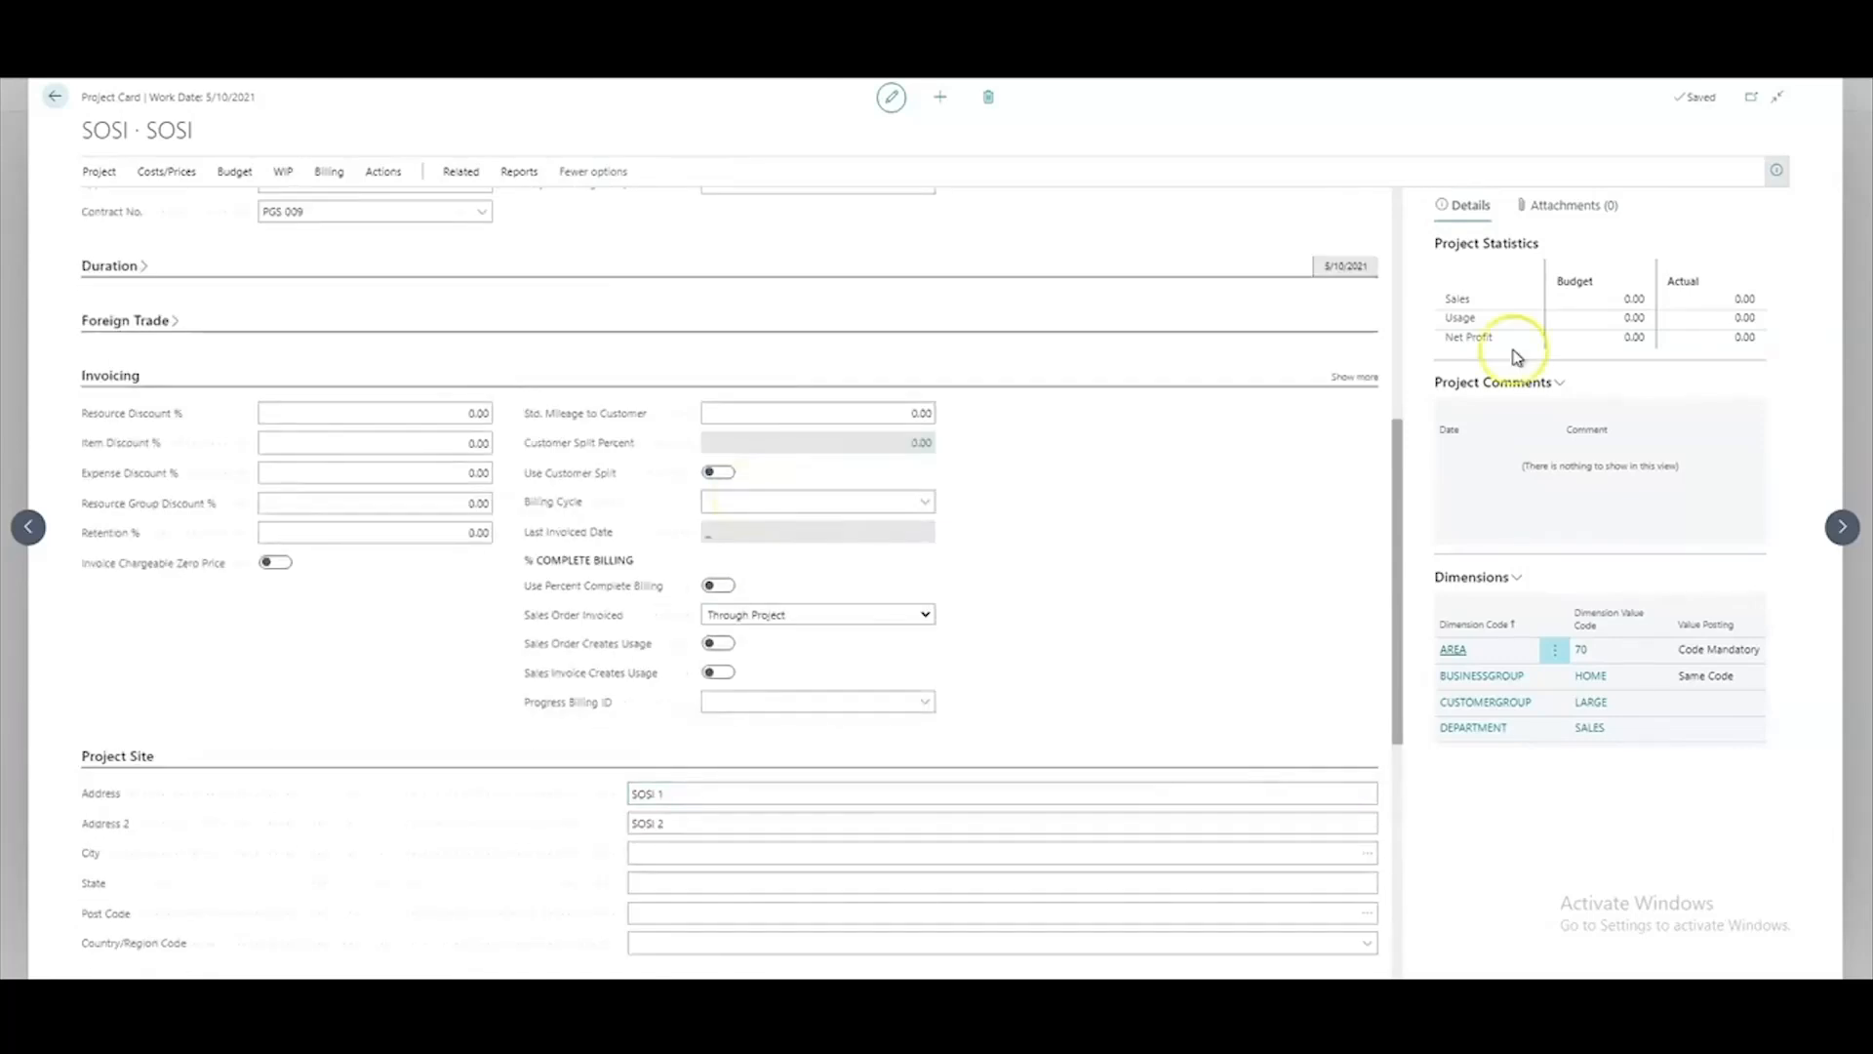
scroll(728, 491, up, 6)
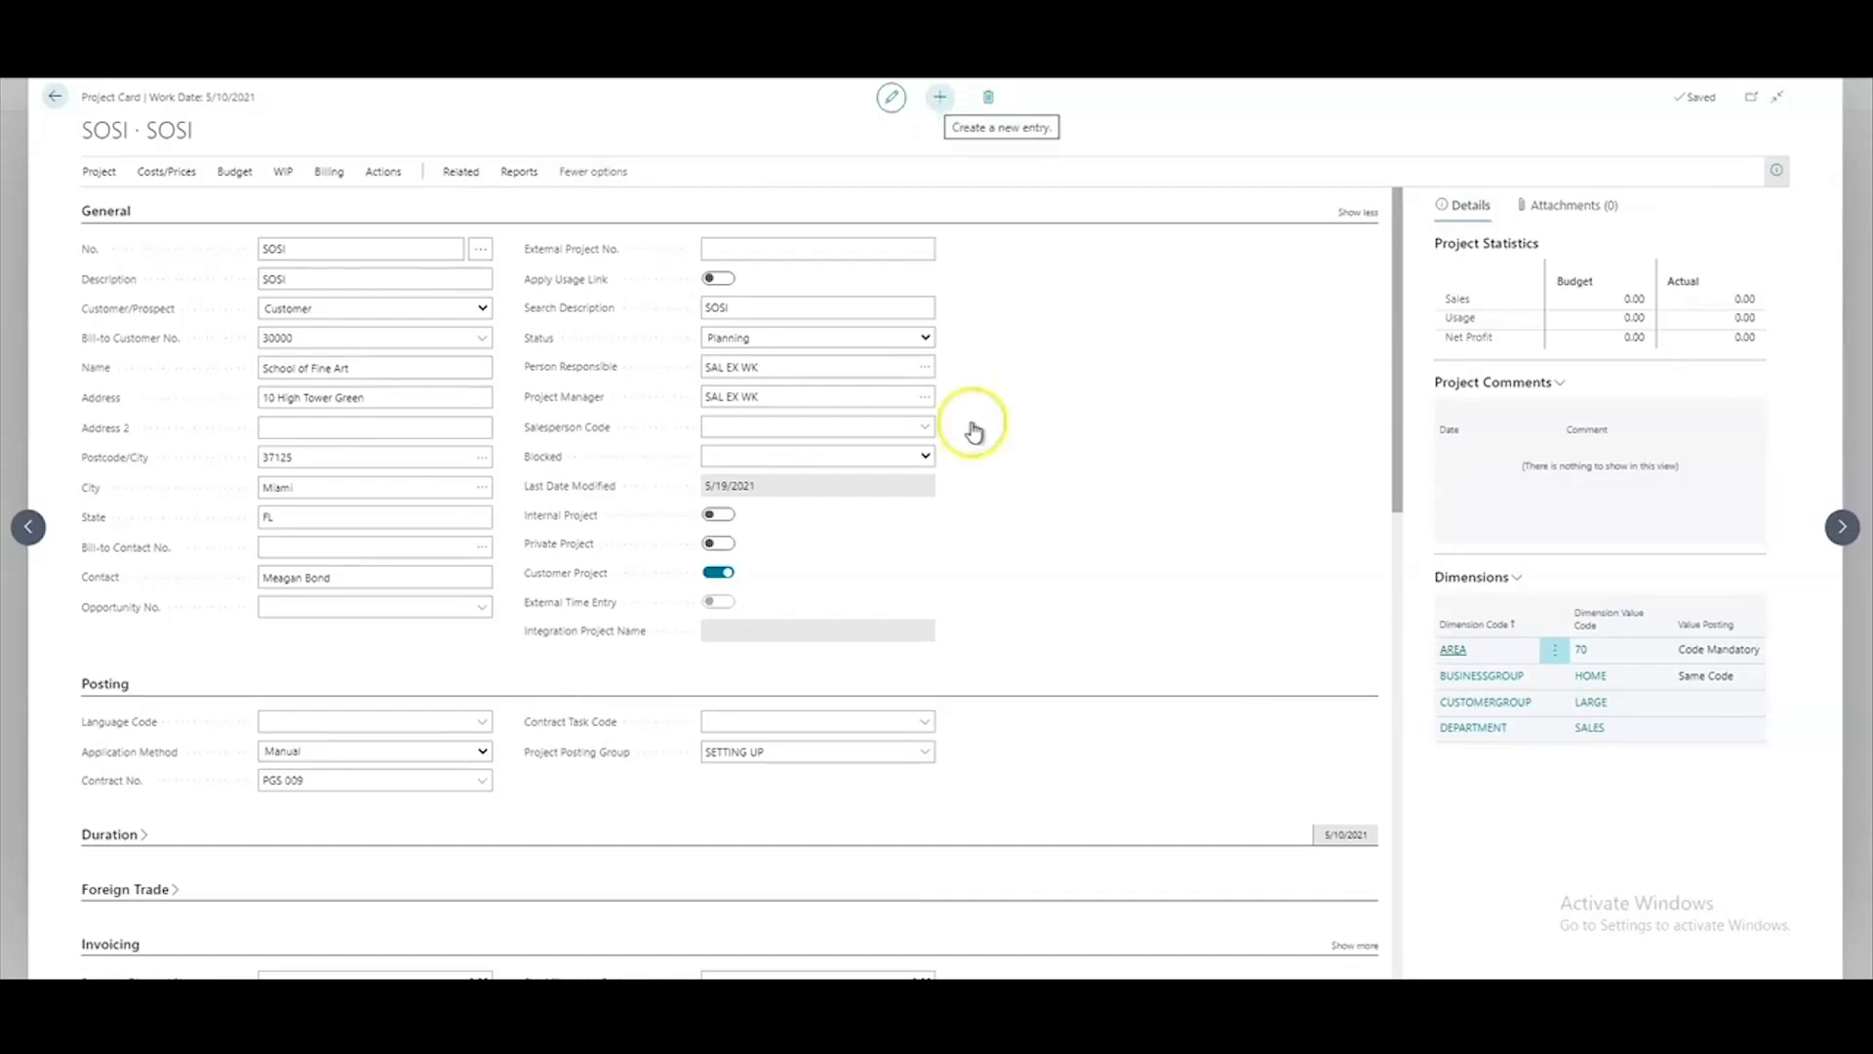
scroll(882, 765, down, 5)
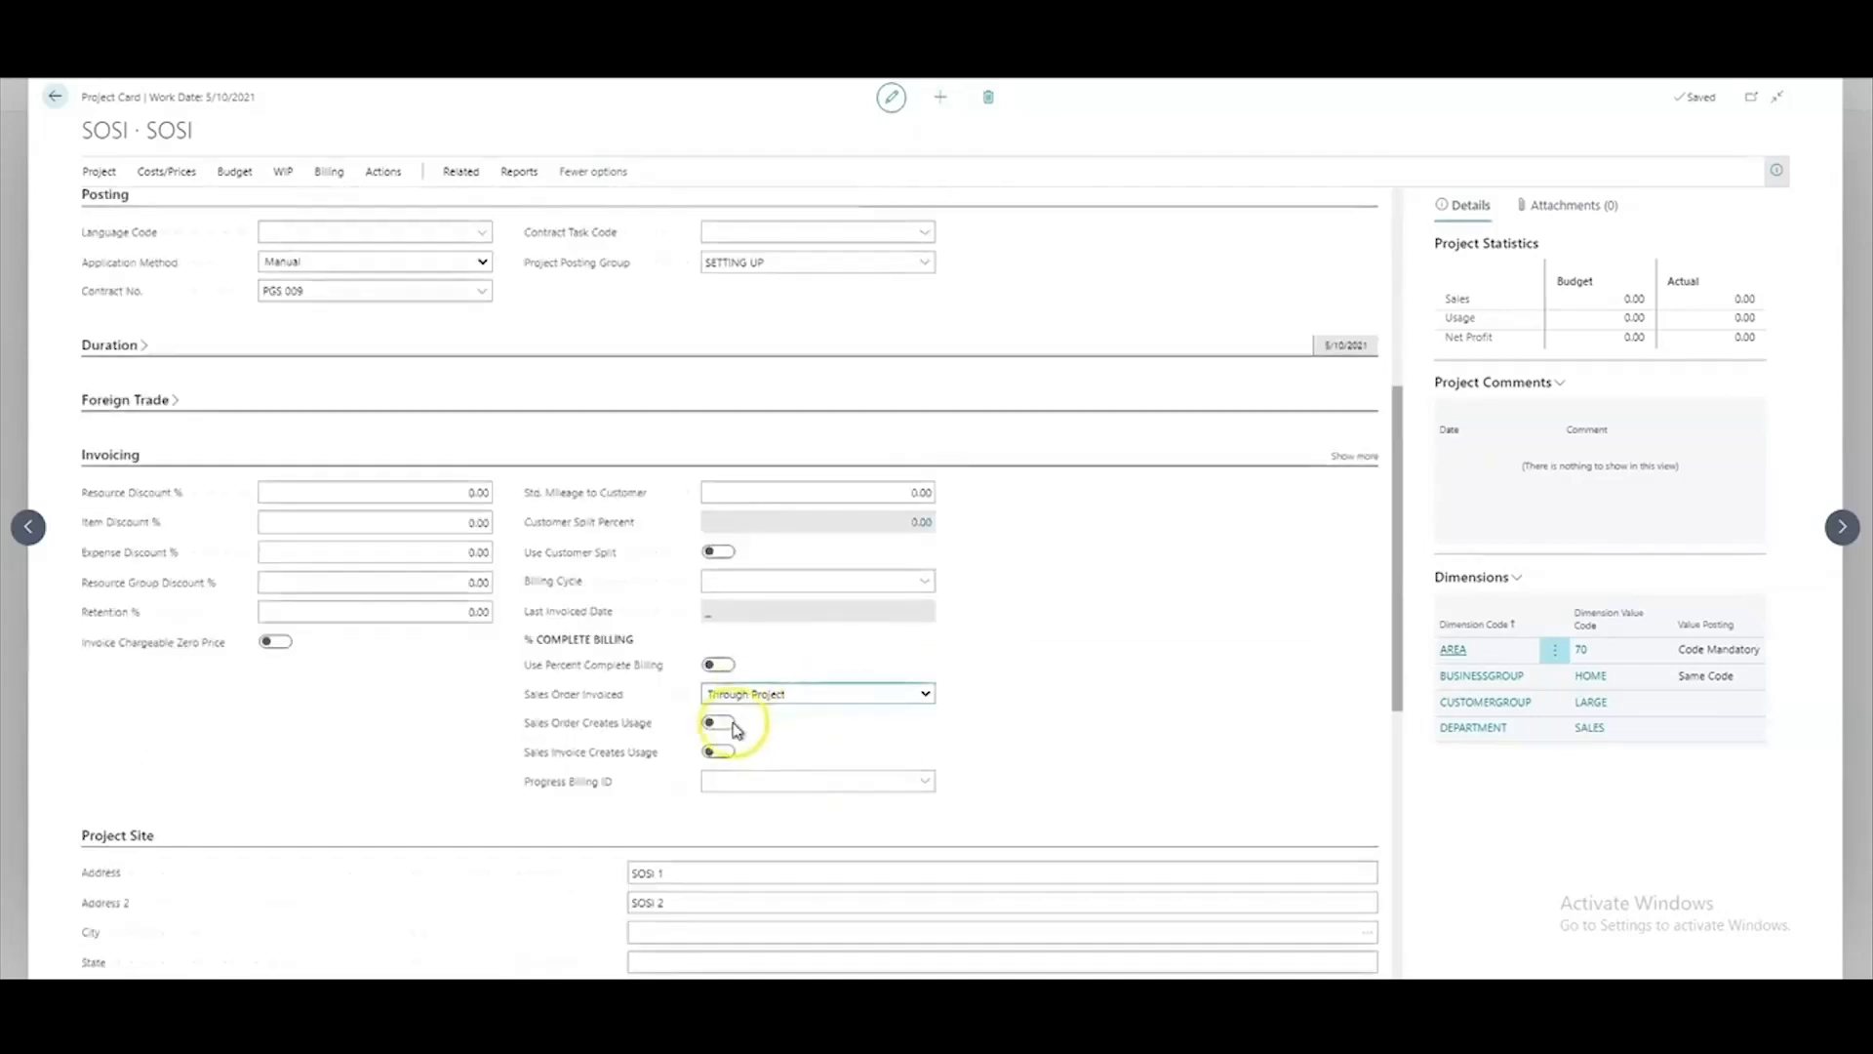
scroll(1003, 693, up, 5)
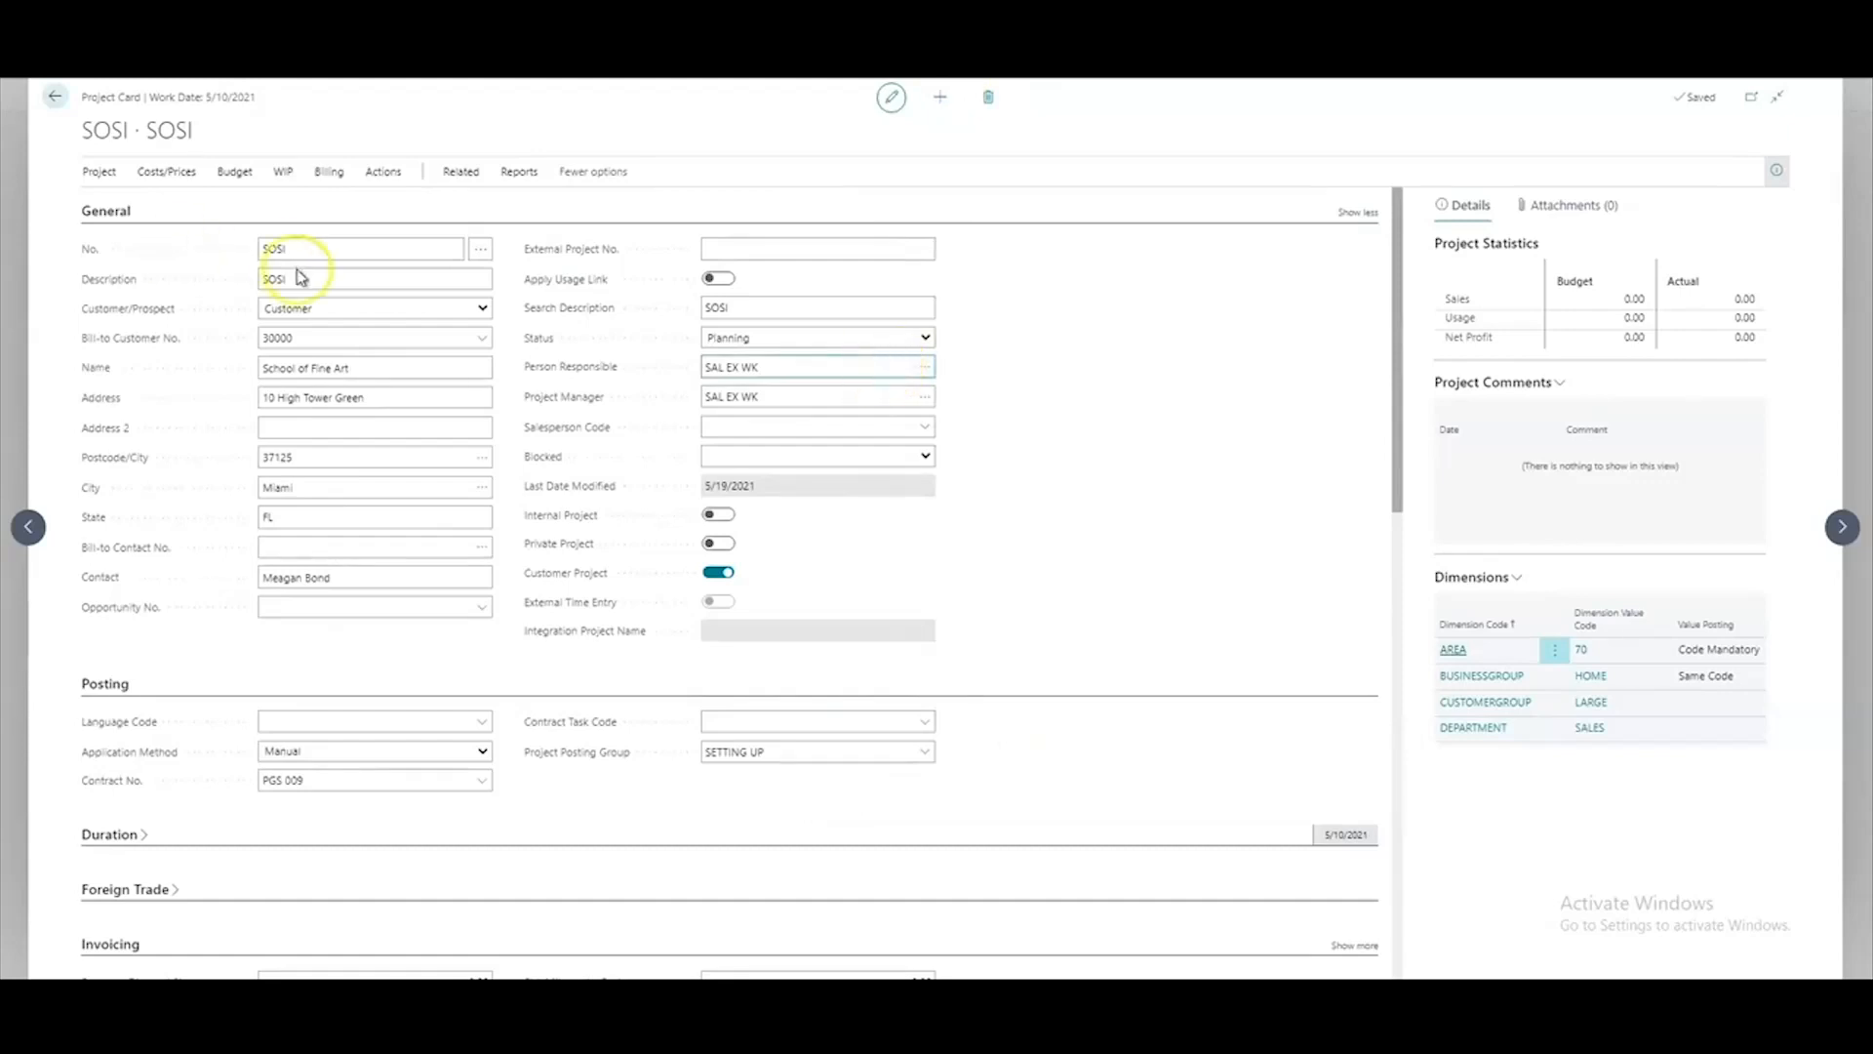
Create a new project with No. and Description SOSI 2 and assign Trey Research as the bill-to customer
key(alt+n)
text(SOSI)
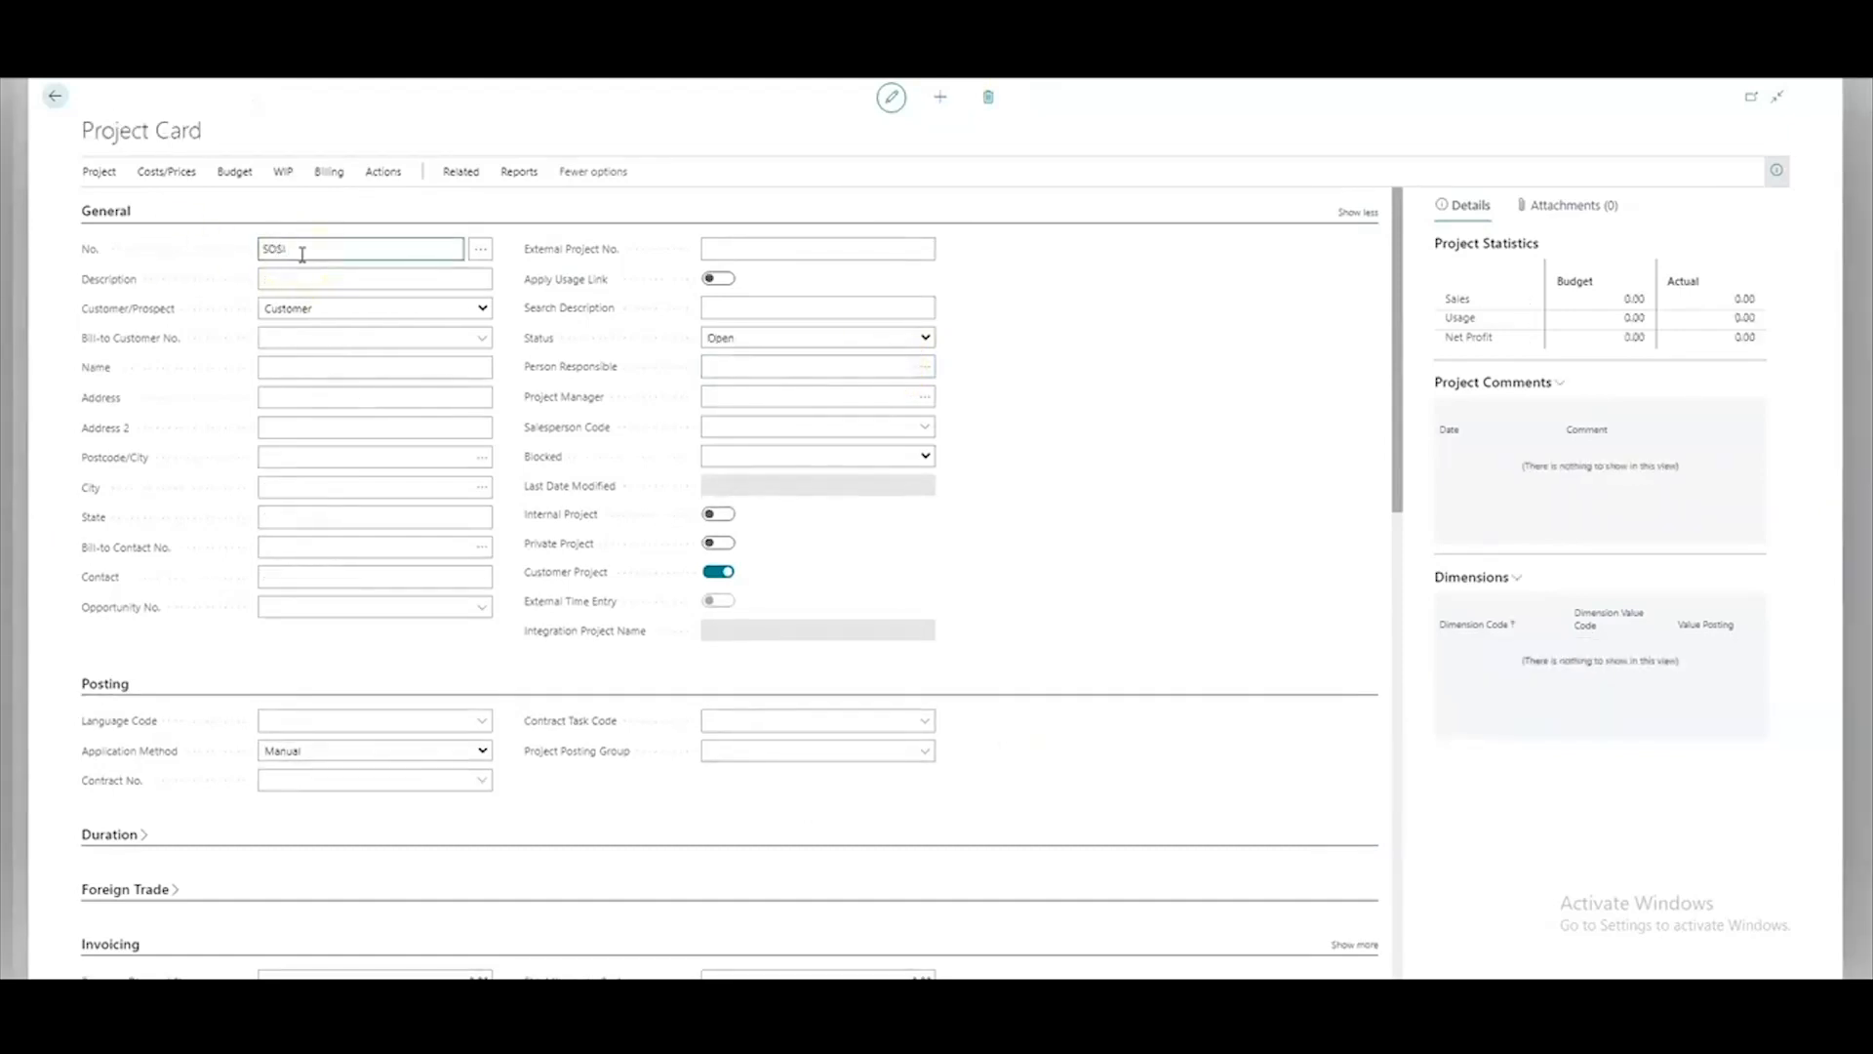
text( 2)
key(Tab)
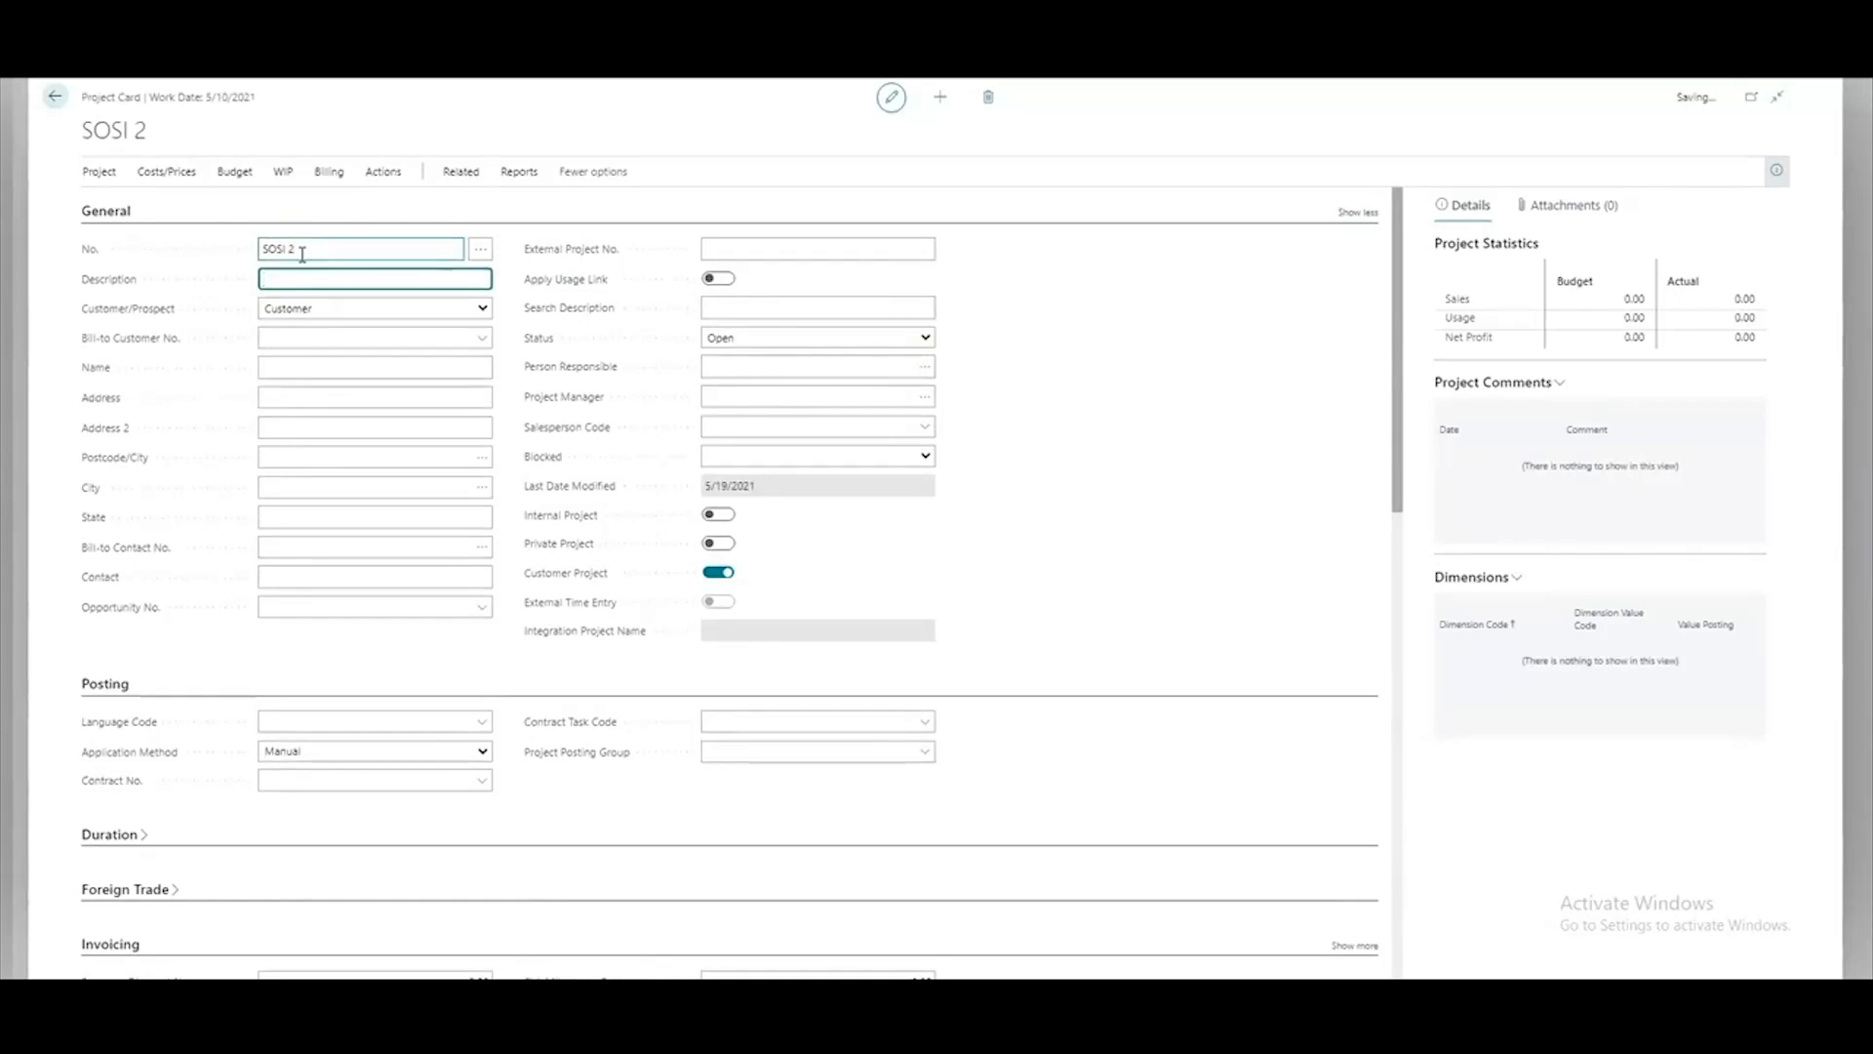
text(SOSI 2)
key(Tab)
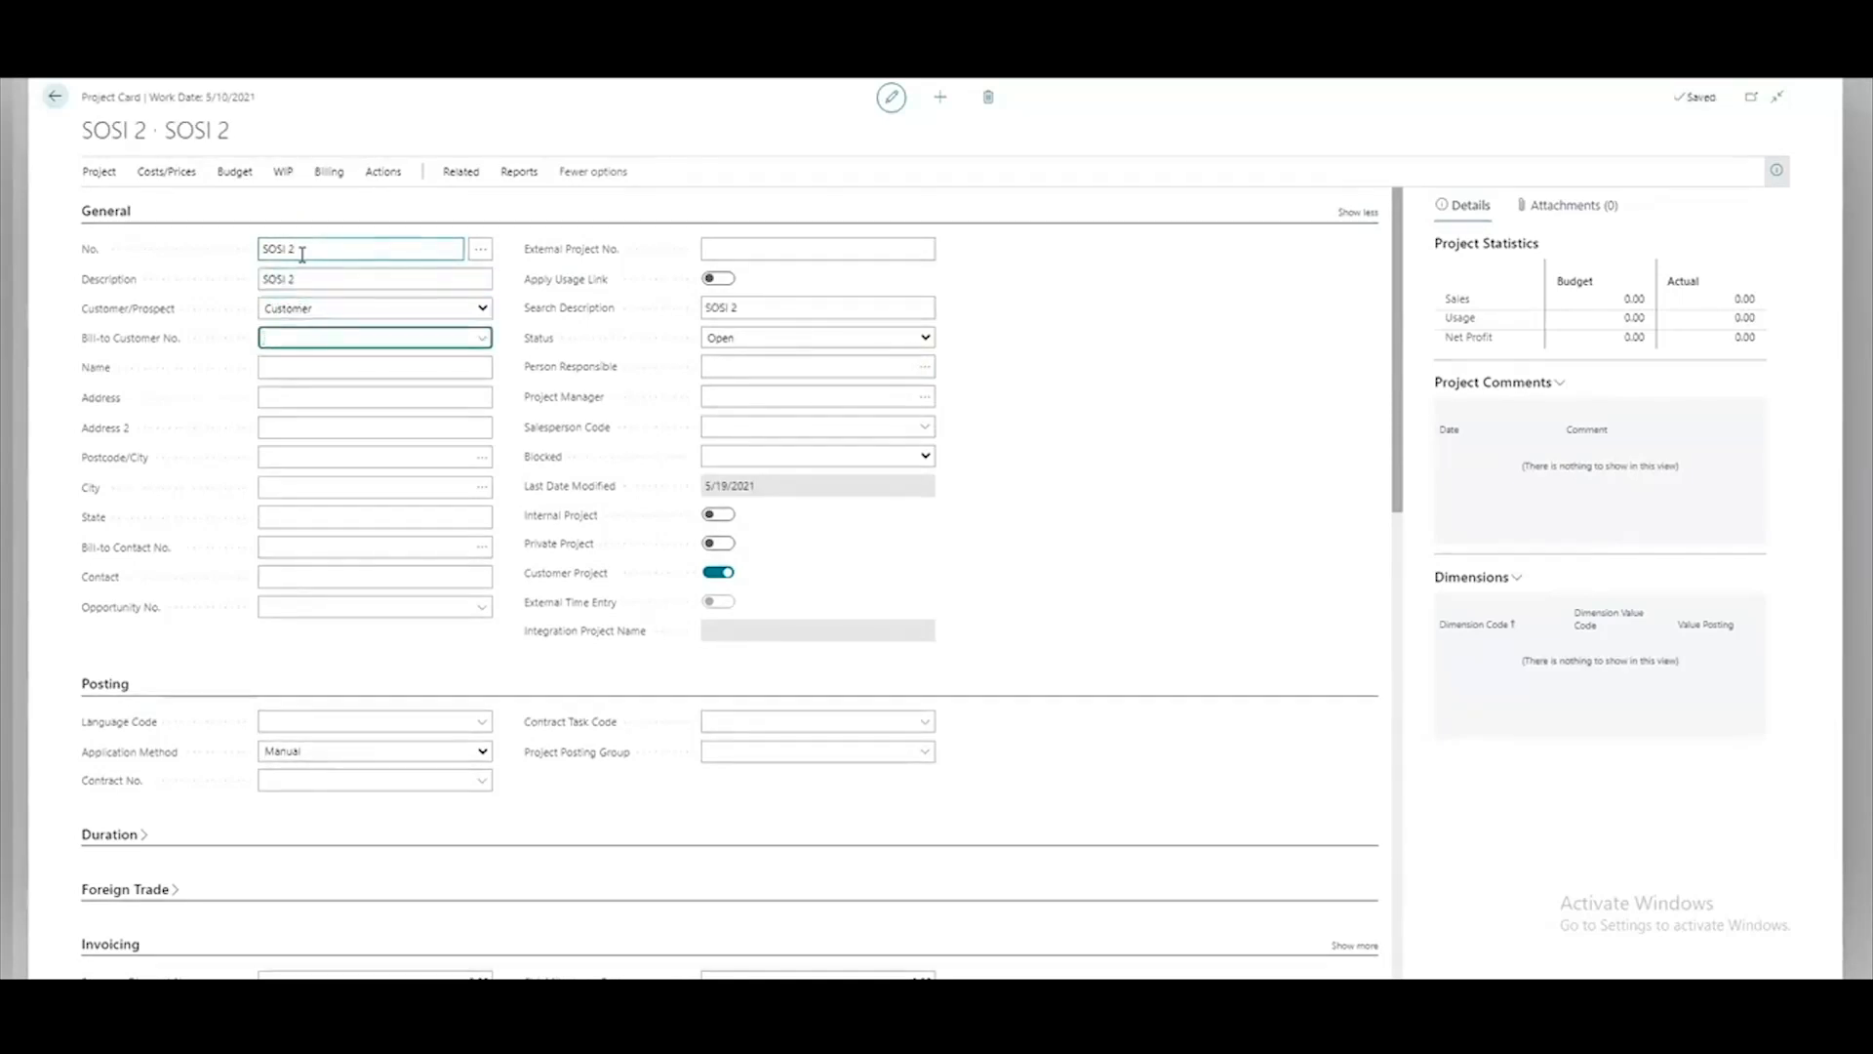
text(200)
key(Tab)
Check the SOSI 2 project's invoicing settings and select the School of Fine Art contract PGS 009 as its contract
scroll(1183, 605, down, 5)
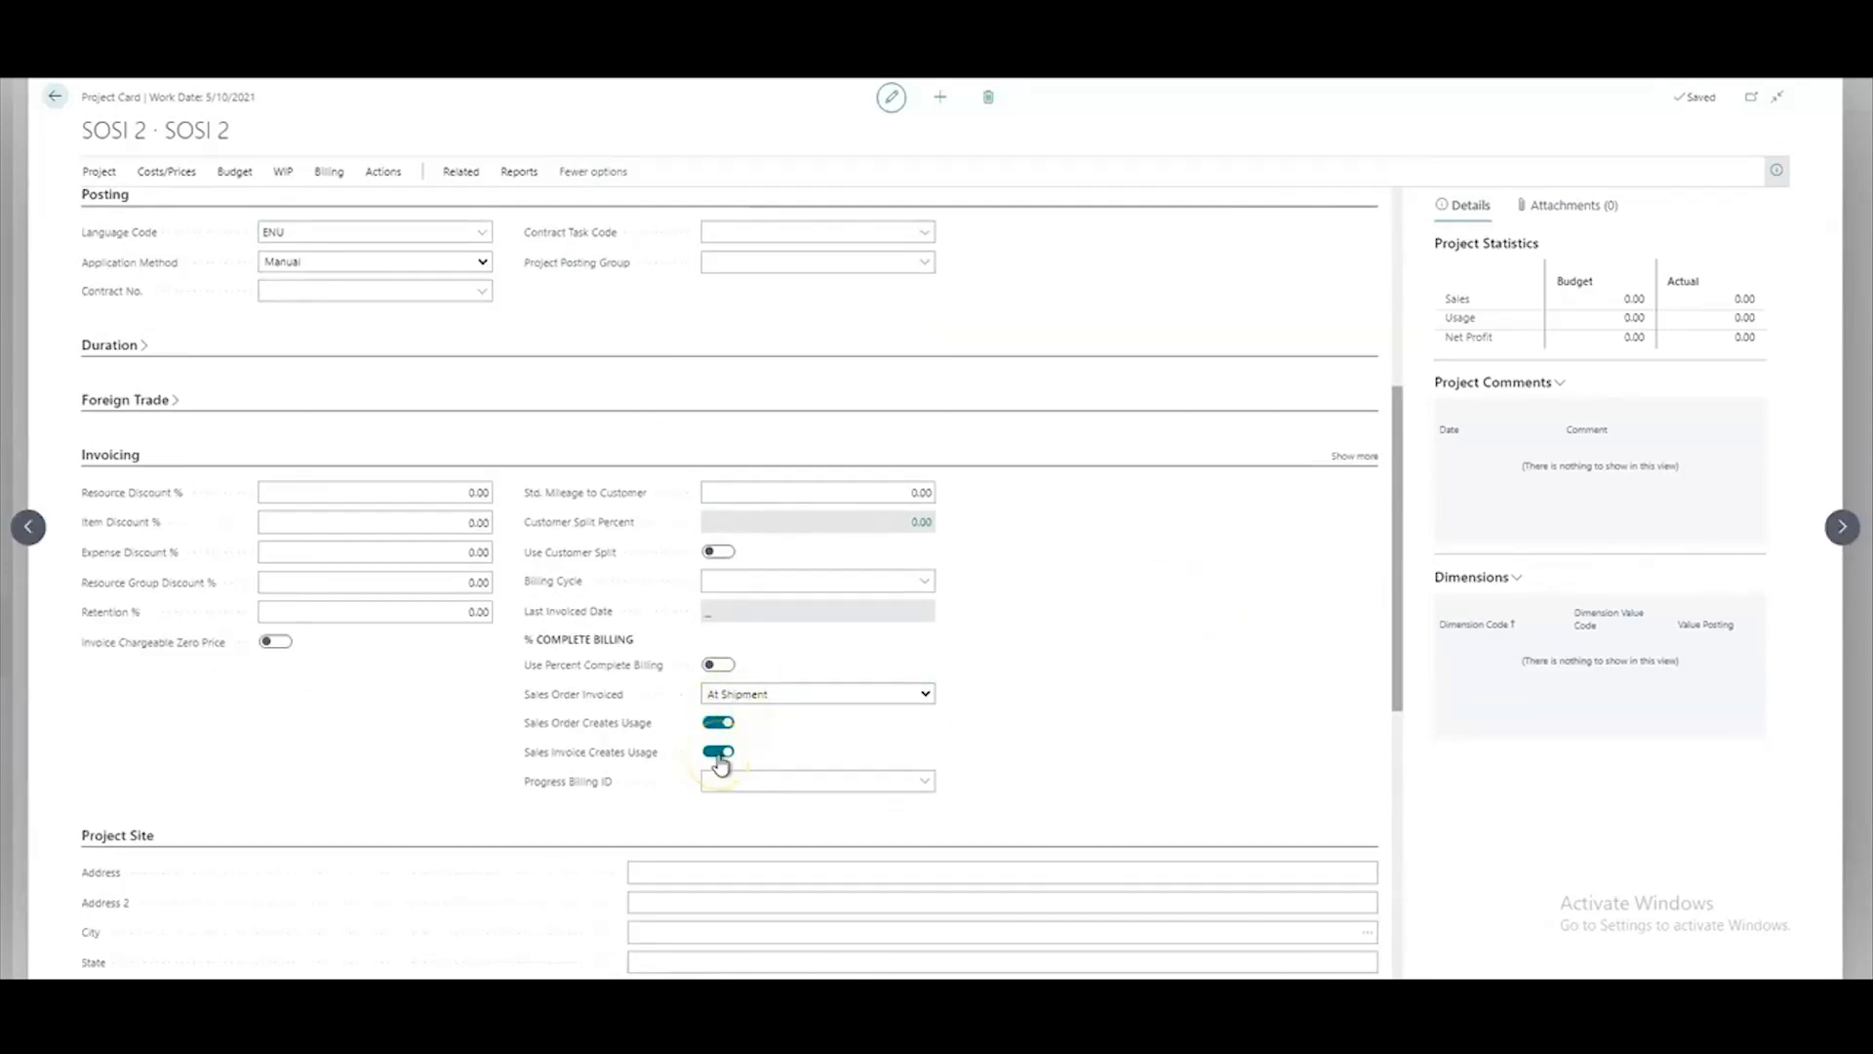
click(320, 731)
scroll(324, 736, up, 3)
click(359, 585)
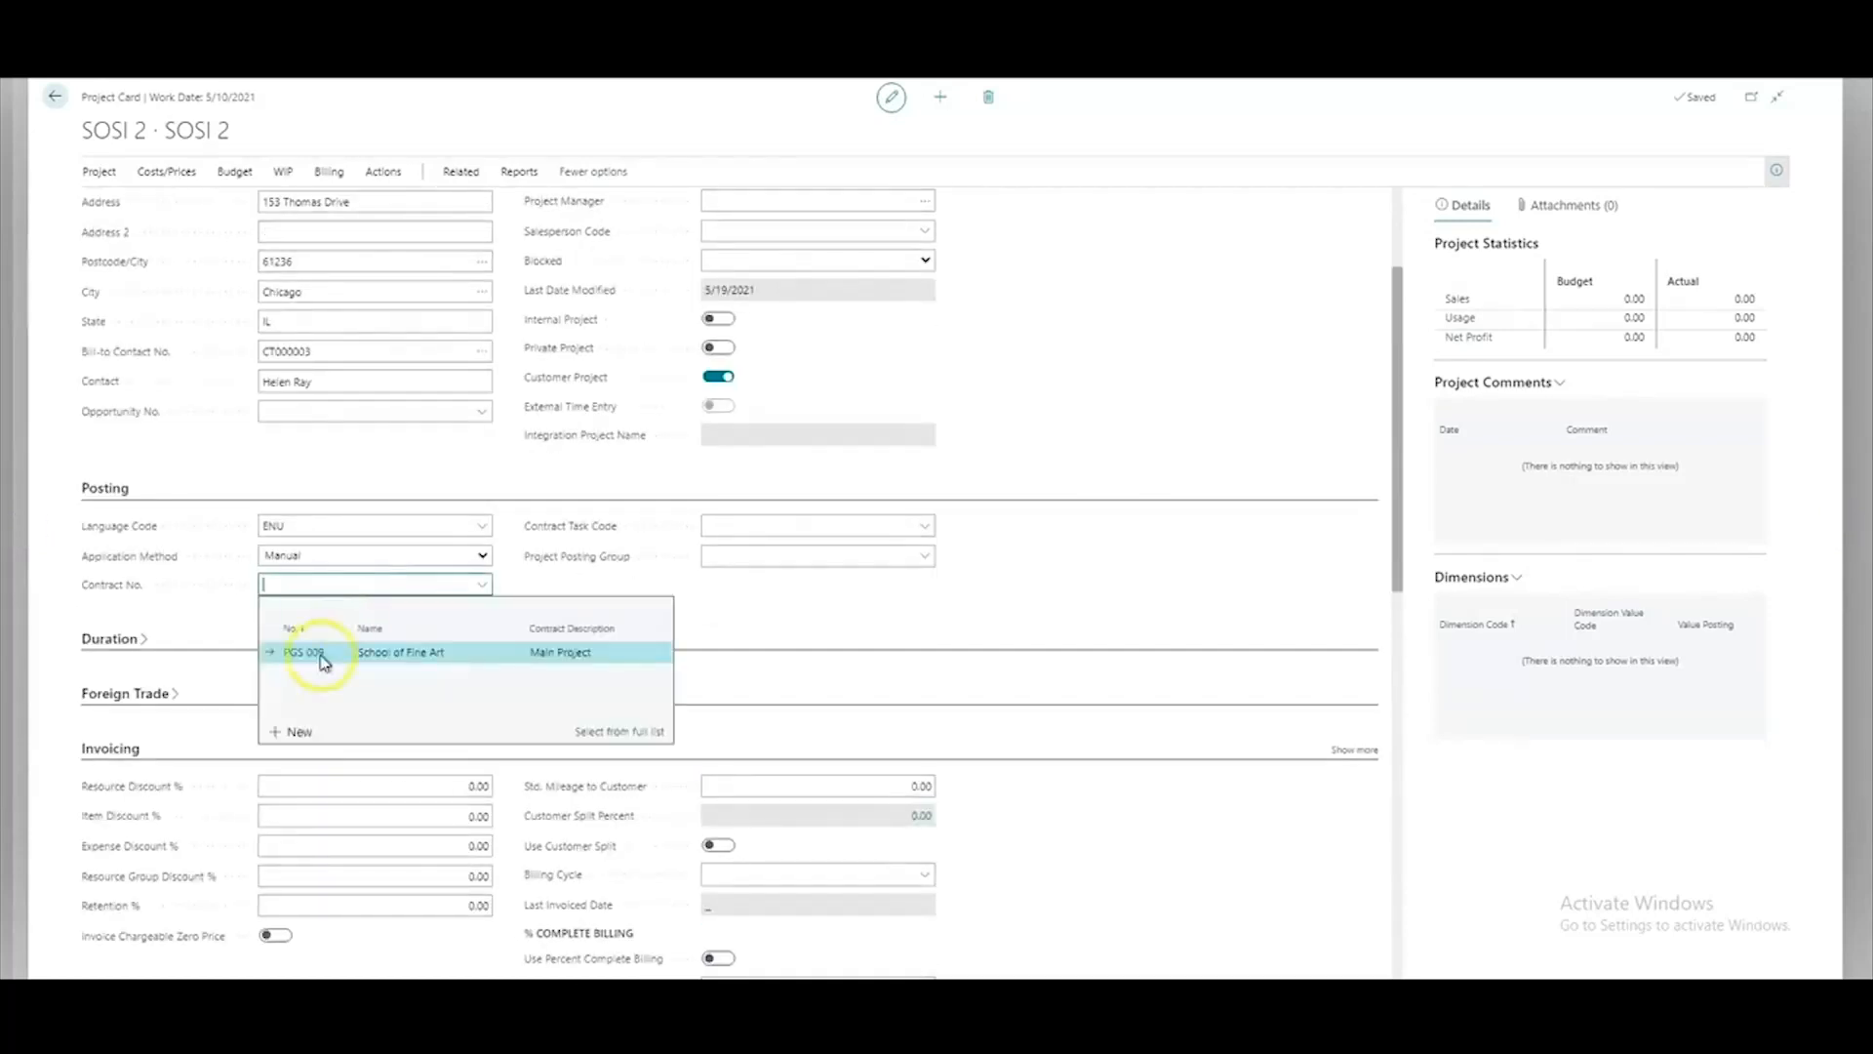
click(320, 655)
click(359, 698)
scroll(356, 698, down, 4)
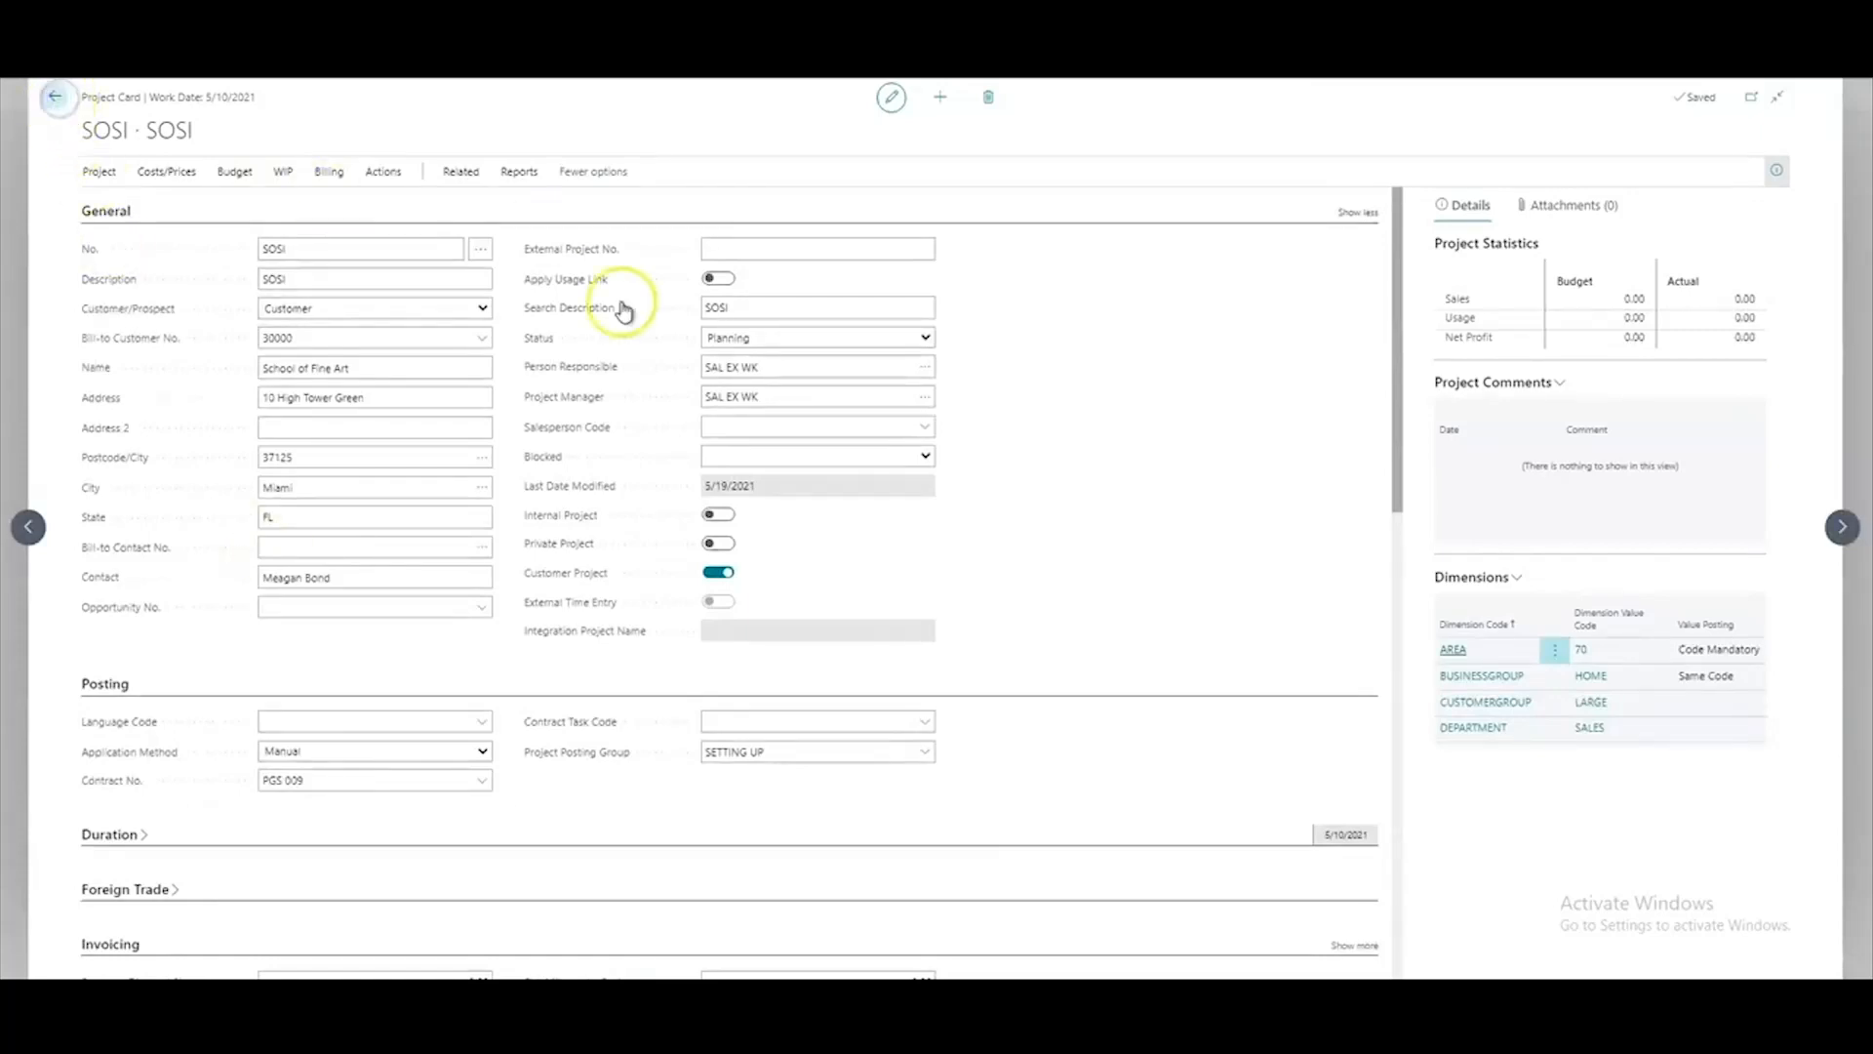
Leave the project card, go to the Contracts list and open the School of Fine Art contract card
click(55, 95)
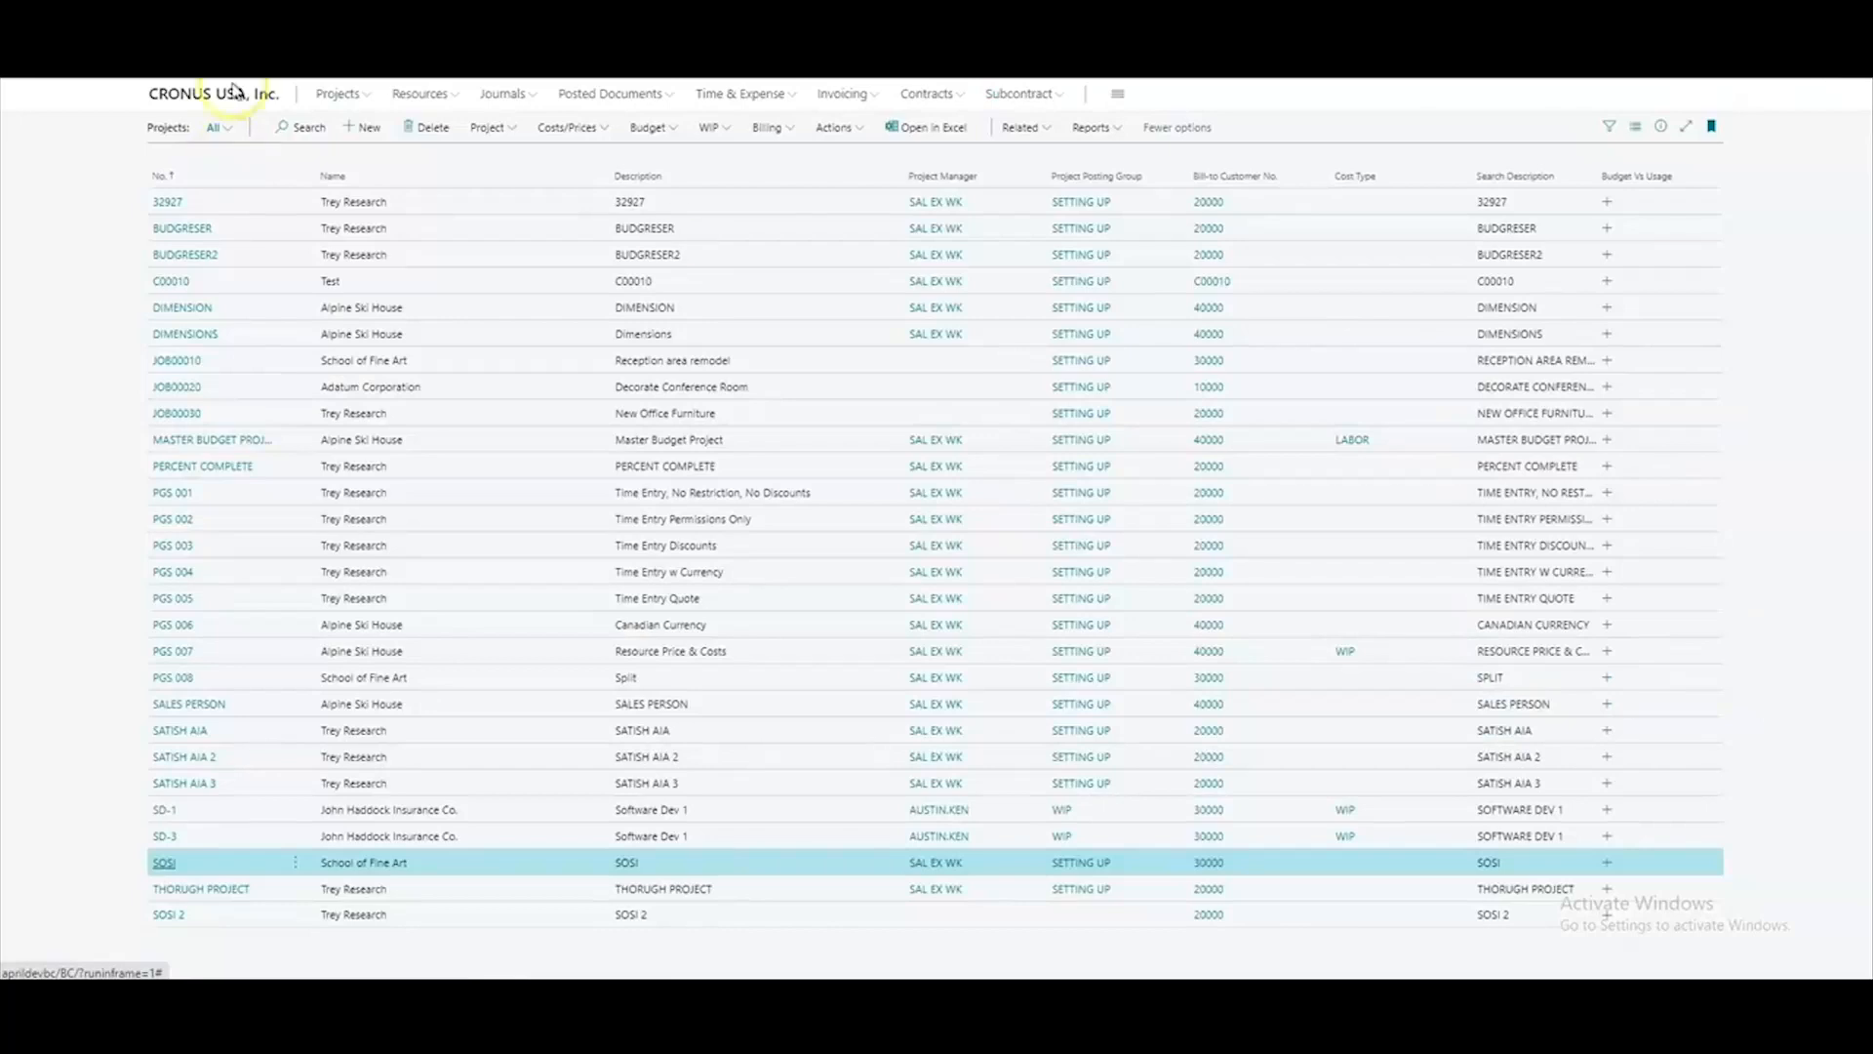
click(938, 94)
click(188, 130)
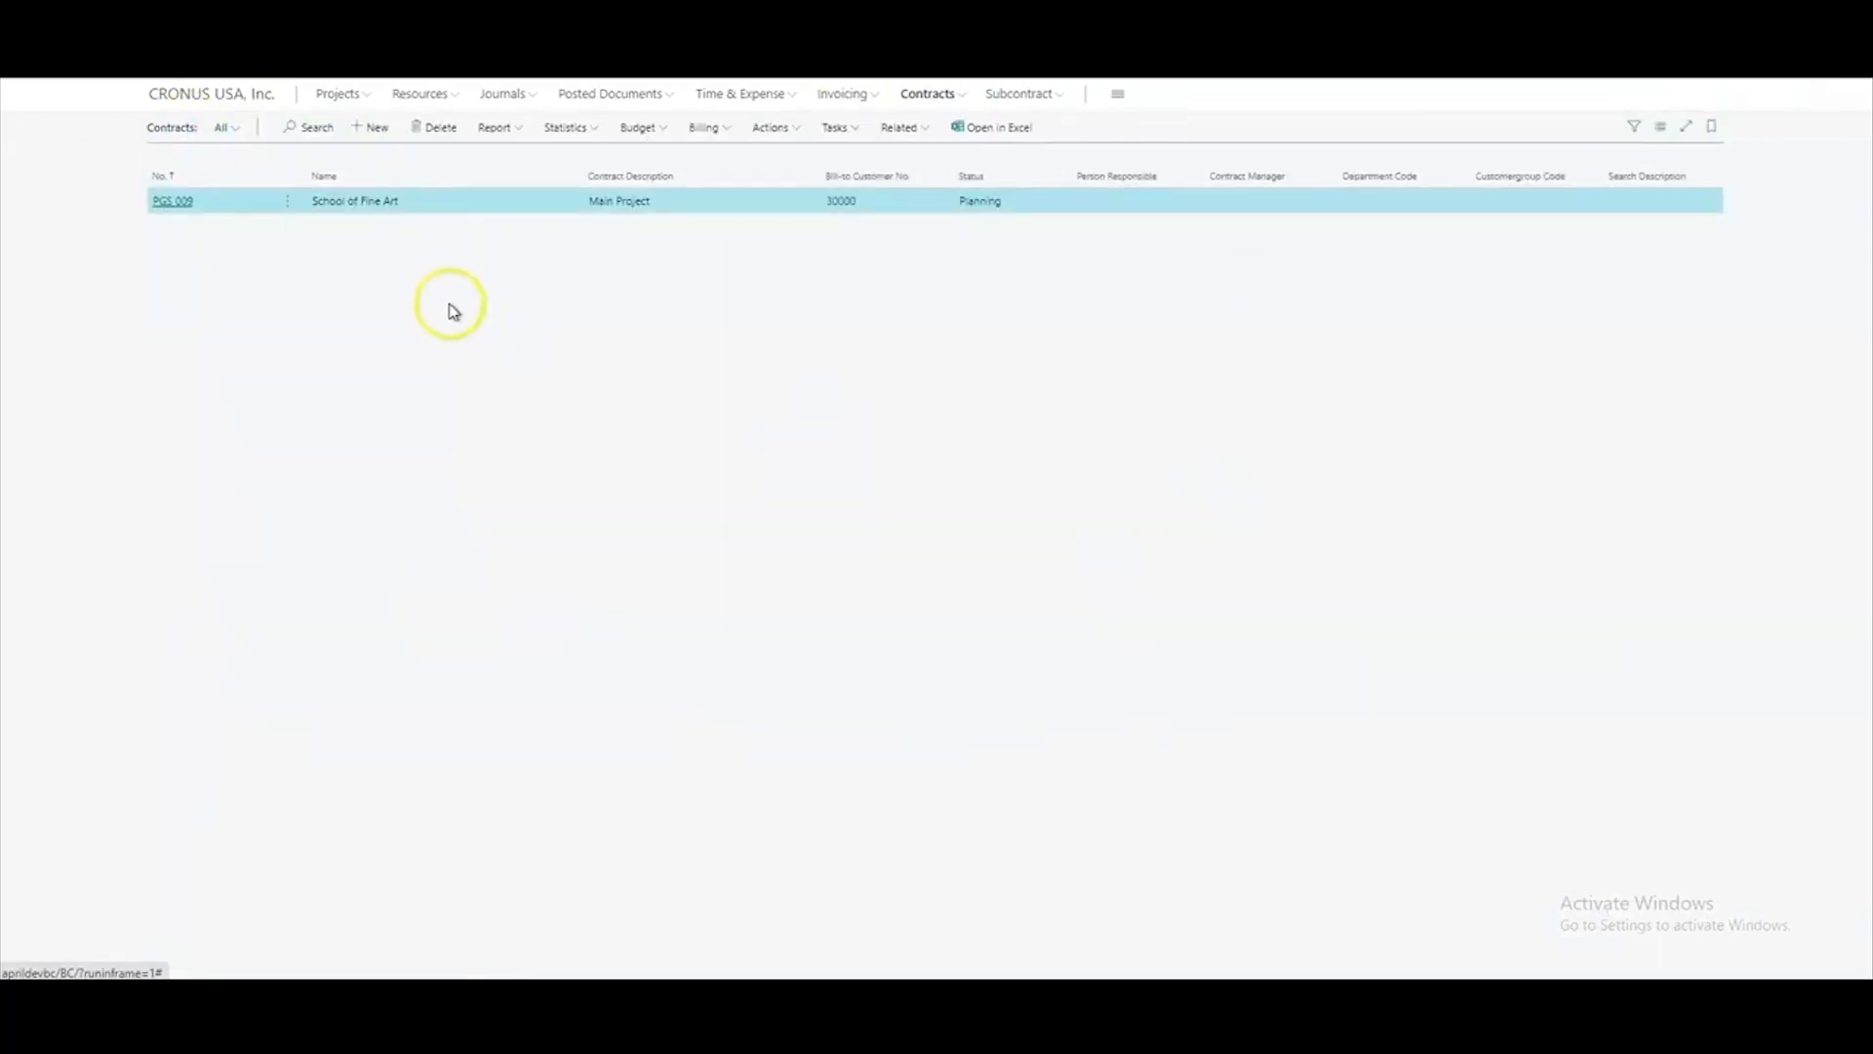
click(837, 128)
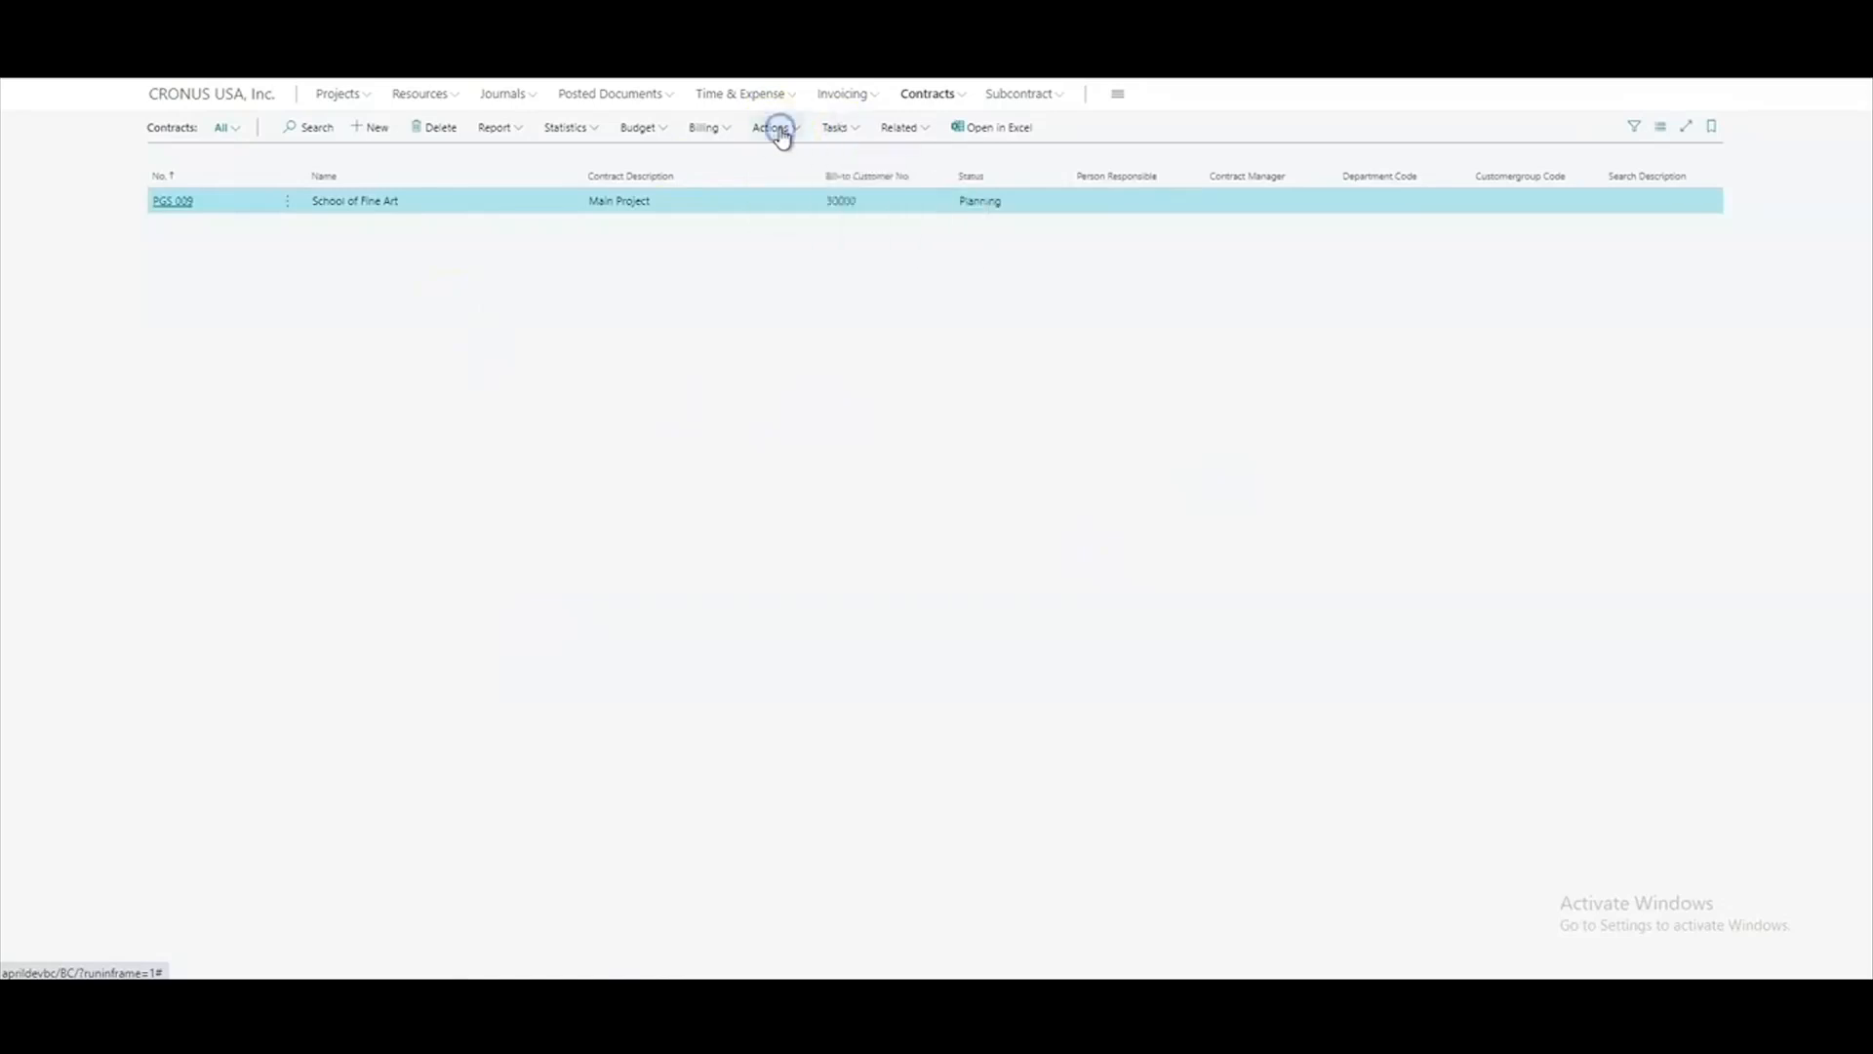
click(173, 201)
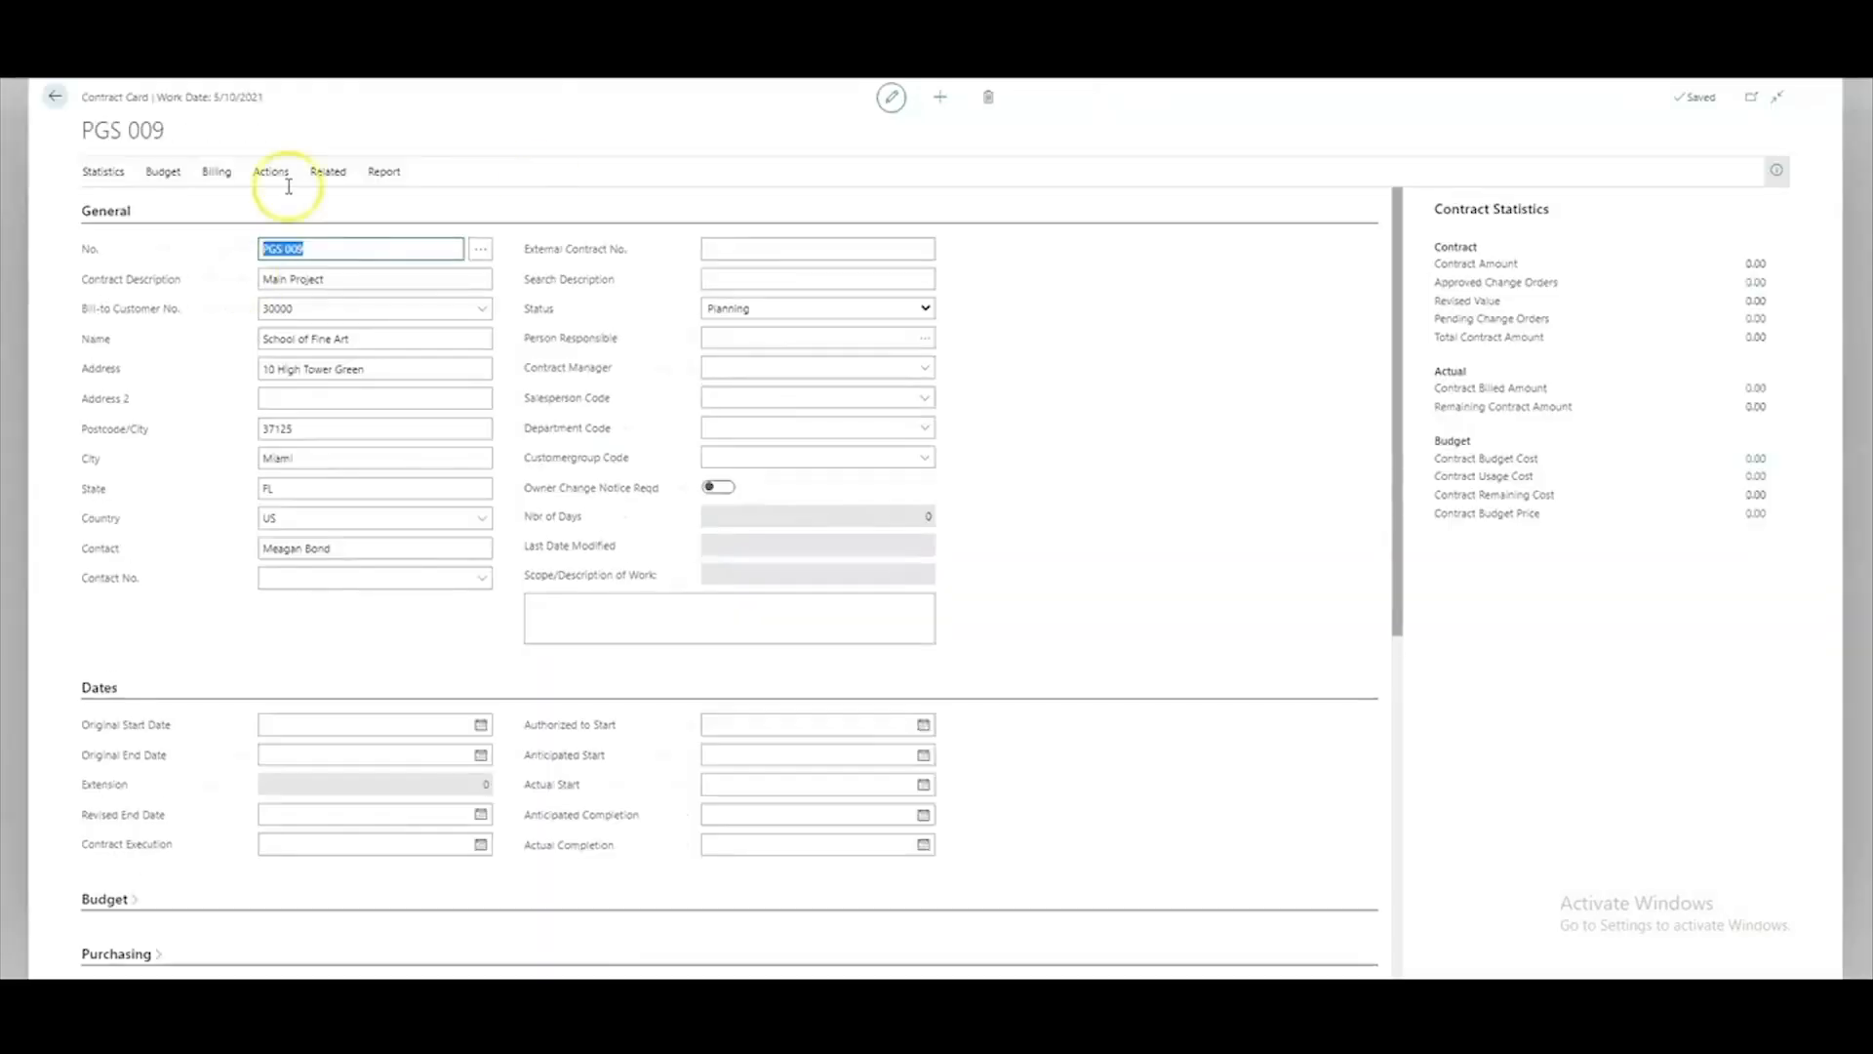
Create a new contract with No. and Contract Description SOSI and assign Trey Research as the bill-to customer
click(609, 323)
key(alt+n)
text(SOSI)
key(Tab)
text(SOSI)
key(Tab)
text(2000)
key(Tab)
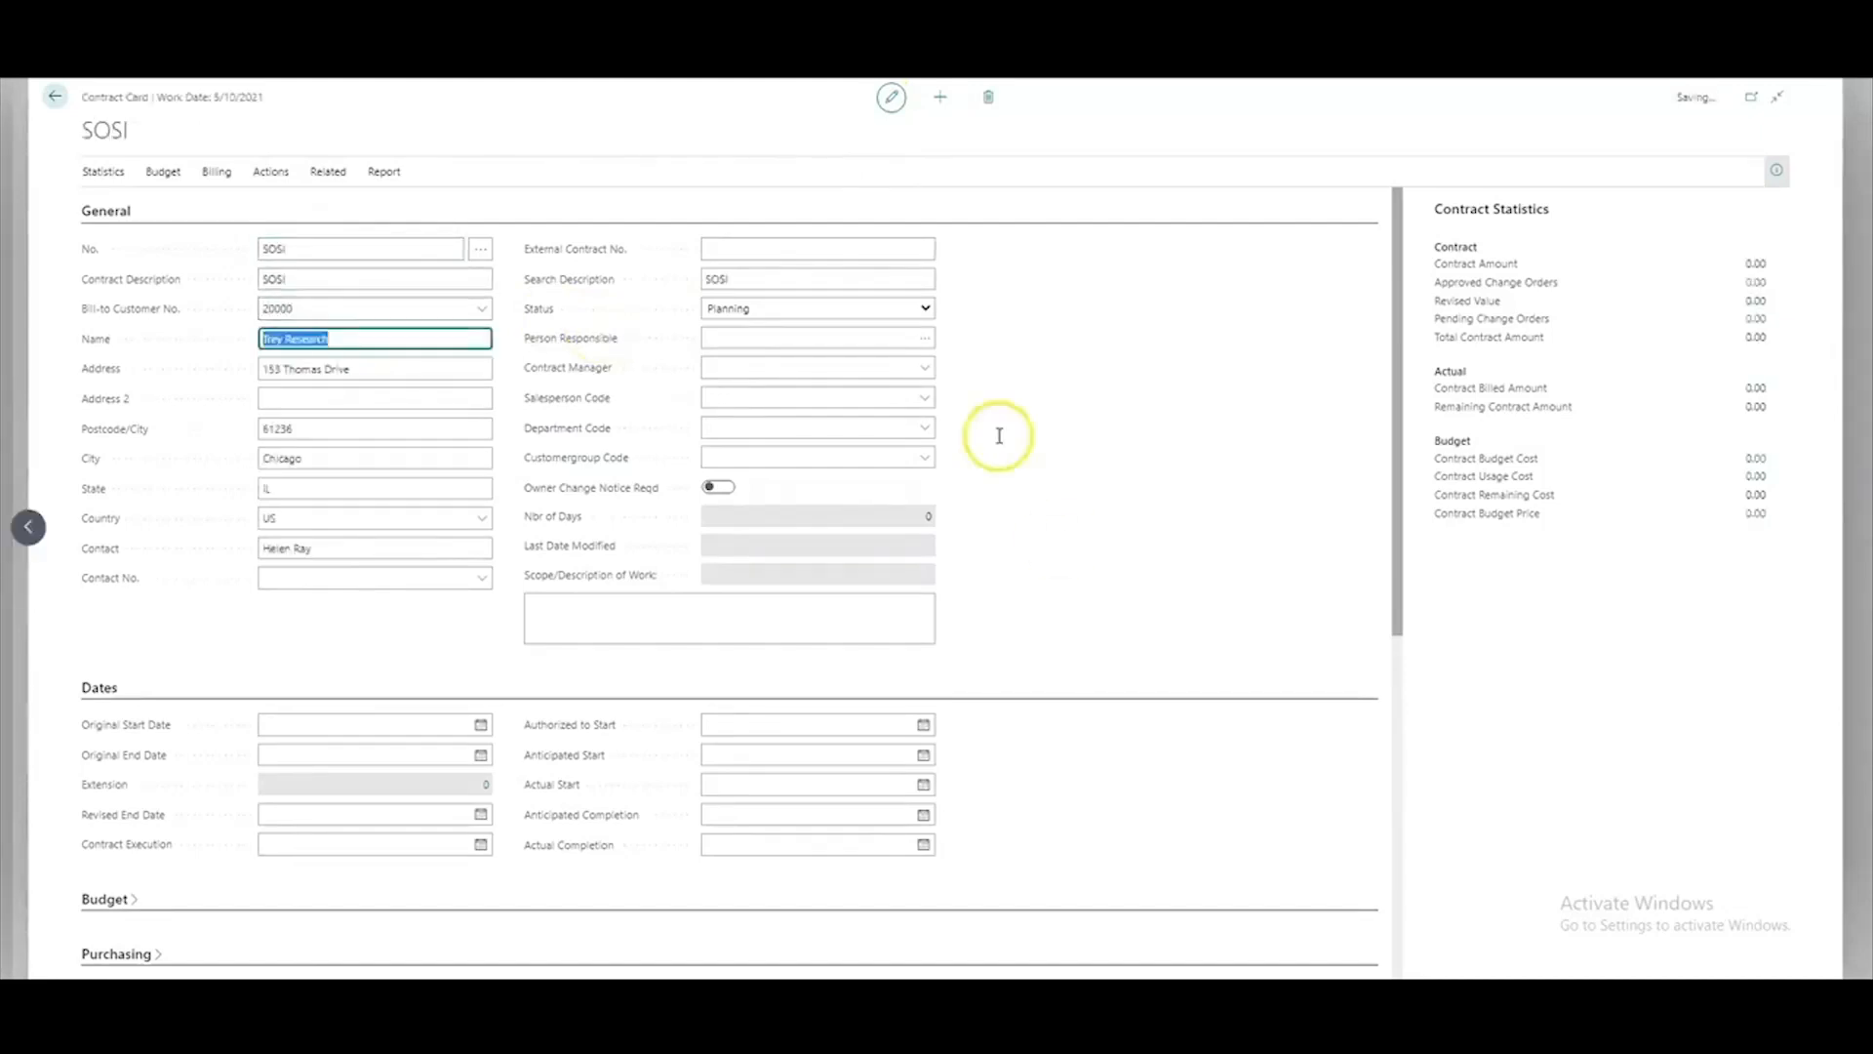
scroll(1045, 556, down, 5)
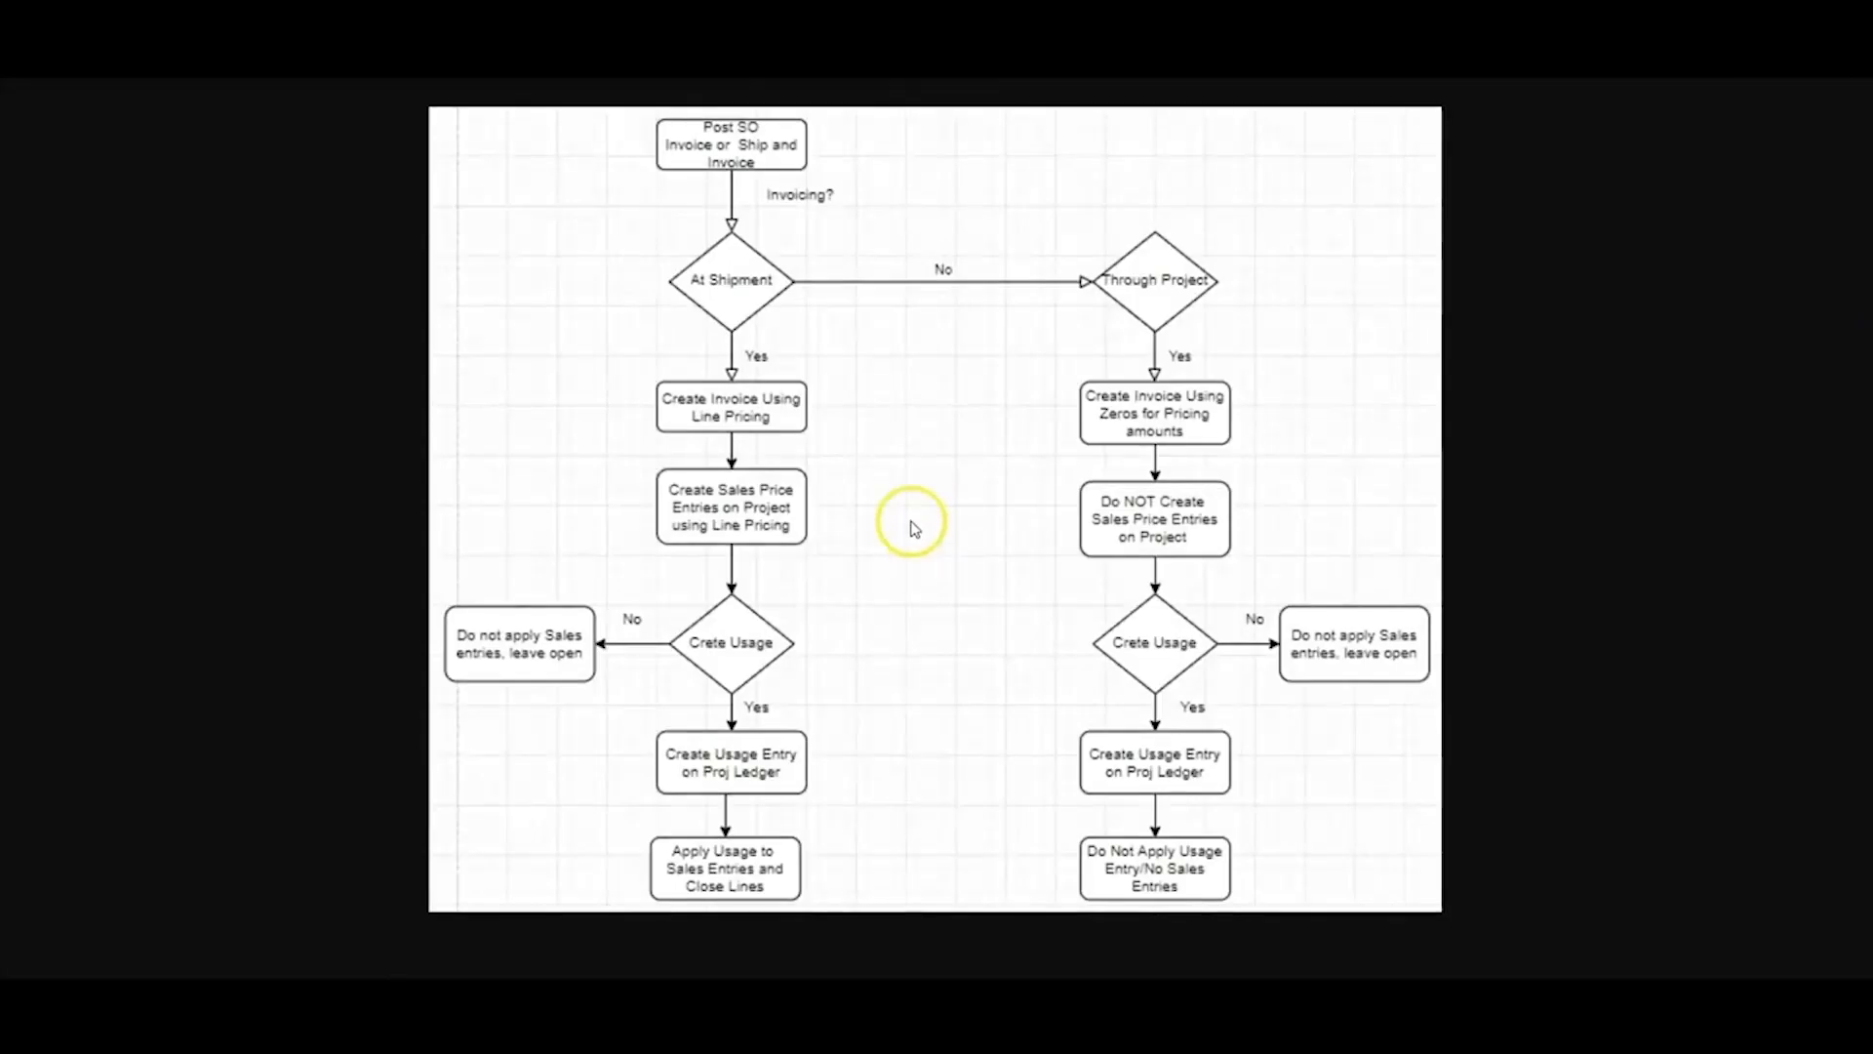
click(840, 198)
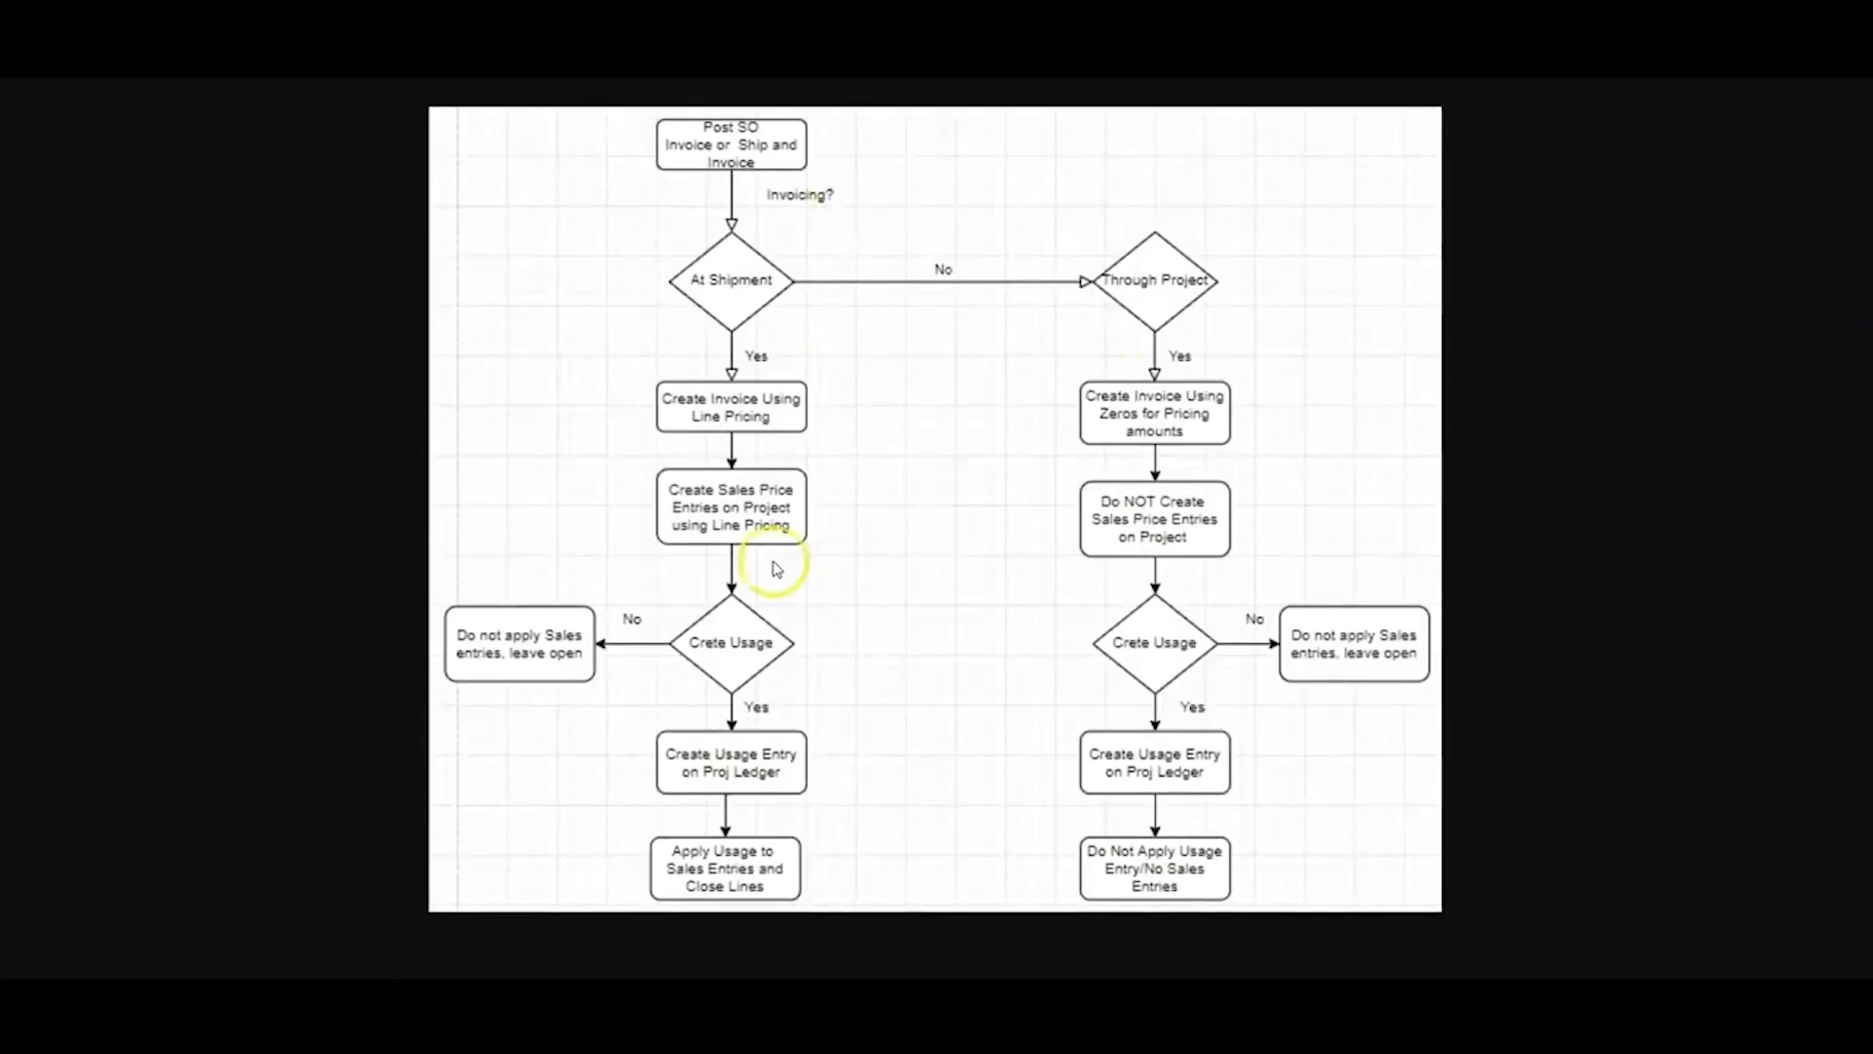